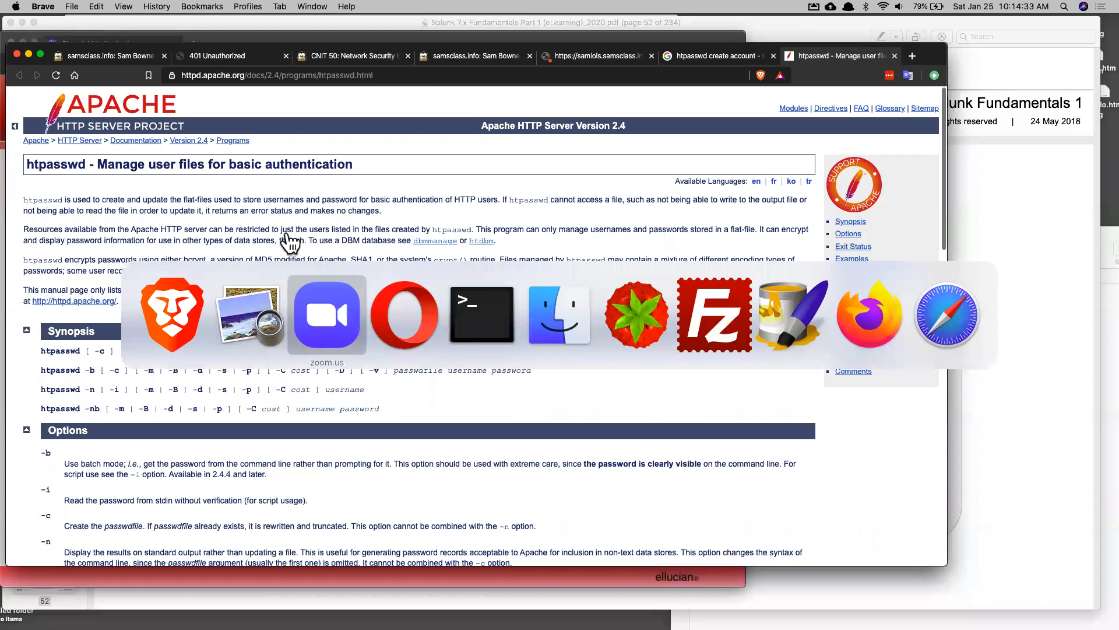
Switch to Opera and open the Boss of the SOC v1: Threat Hunting with Splunk project from the class page
{"action": "key", "text": "super+Tab"}
{"action": "key", "text": "super+Tab"}
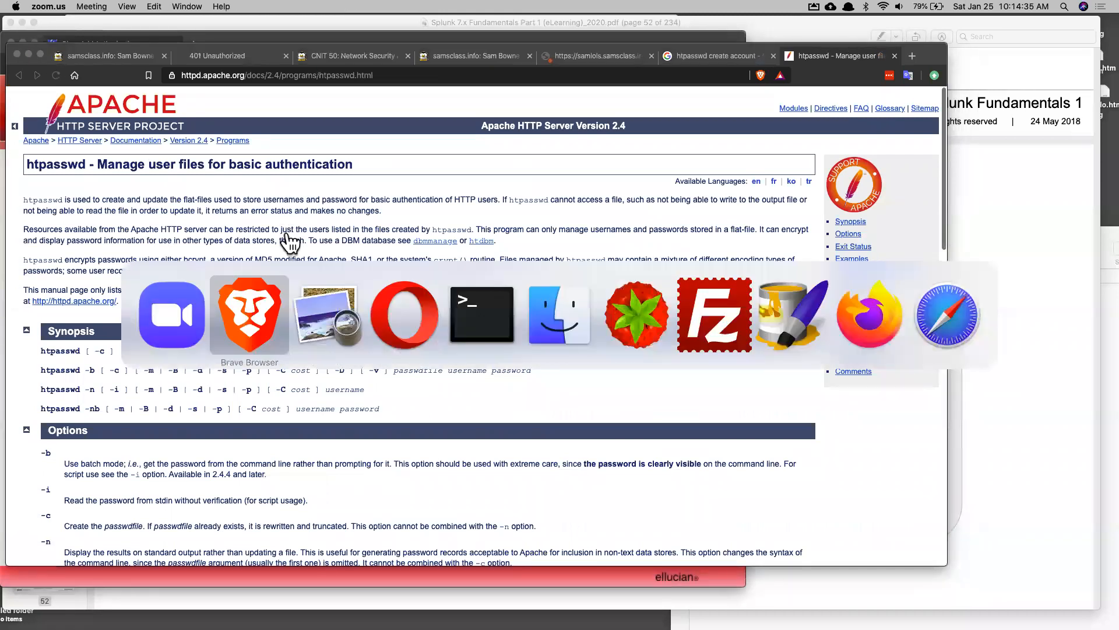
{"action": "key", "text": "super+Tab"}
{"action": "key", "text": "super+Tab"}
{"action": "key", "text": "super+Tab"}
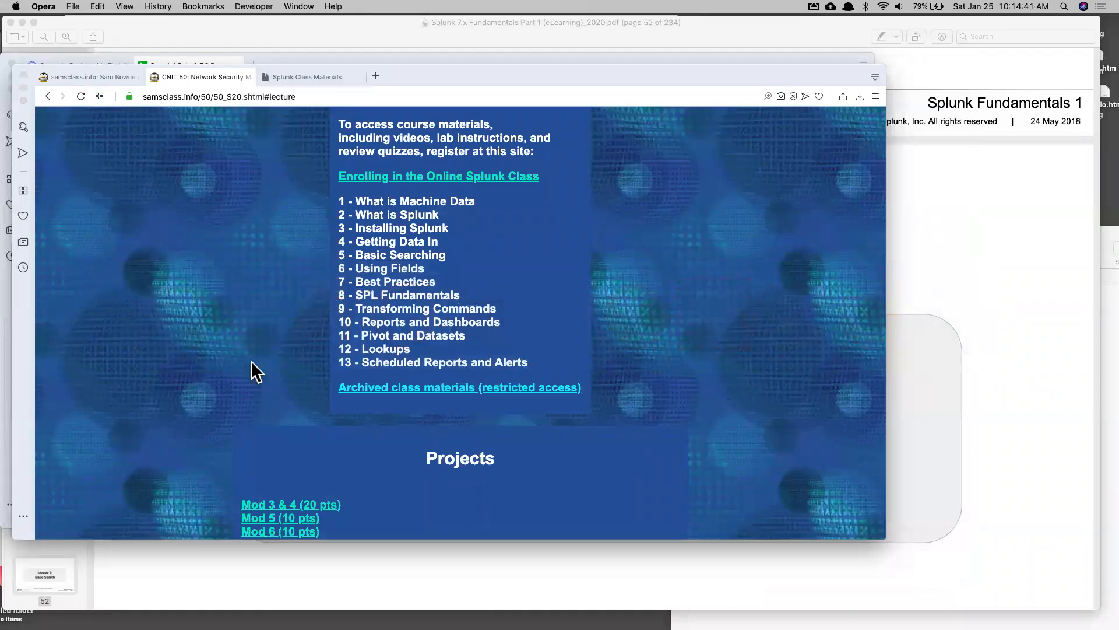
{"action": "scroll", "coordinate": [249, 370], "scroll_direction": "up", "scroll_amount": 3}
{"action": "scroll", "coordinate": [250, 370], "scroll_direction": "down", "scroll_amount": 10}
{"action": "scroll", "coordinate": [334, 246], "scroll_direction": "up", "scroll_amount": 1}
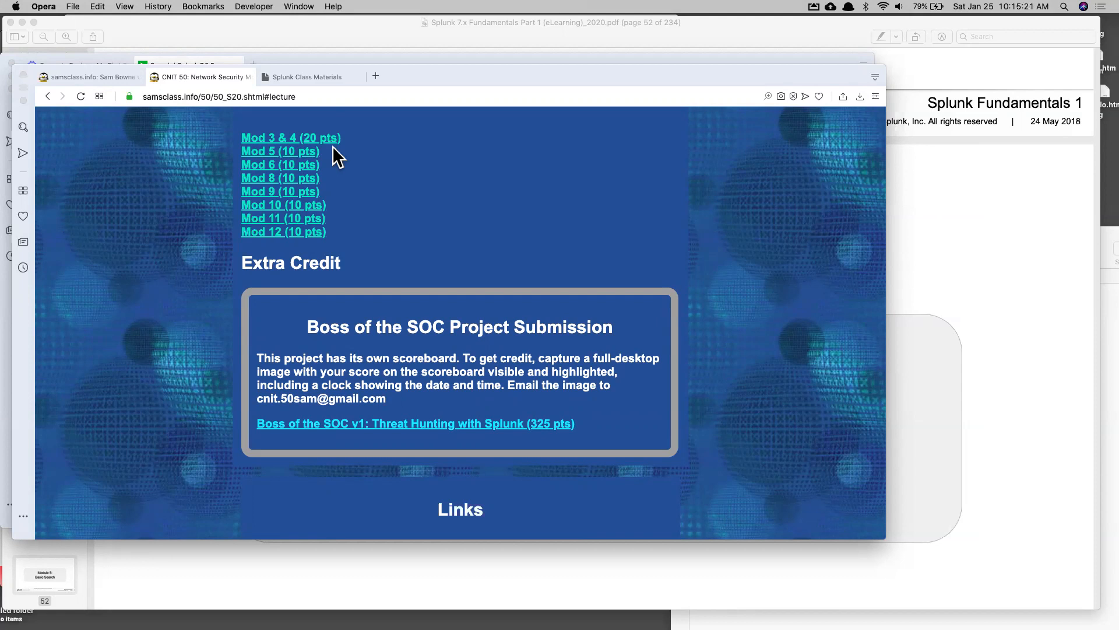
{"action": "scroll", "coordinate": [350, 175], "scroll_direction": "down", "scroll_amount": 3}
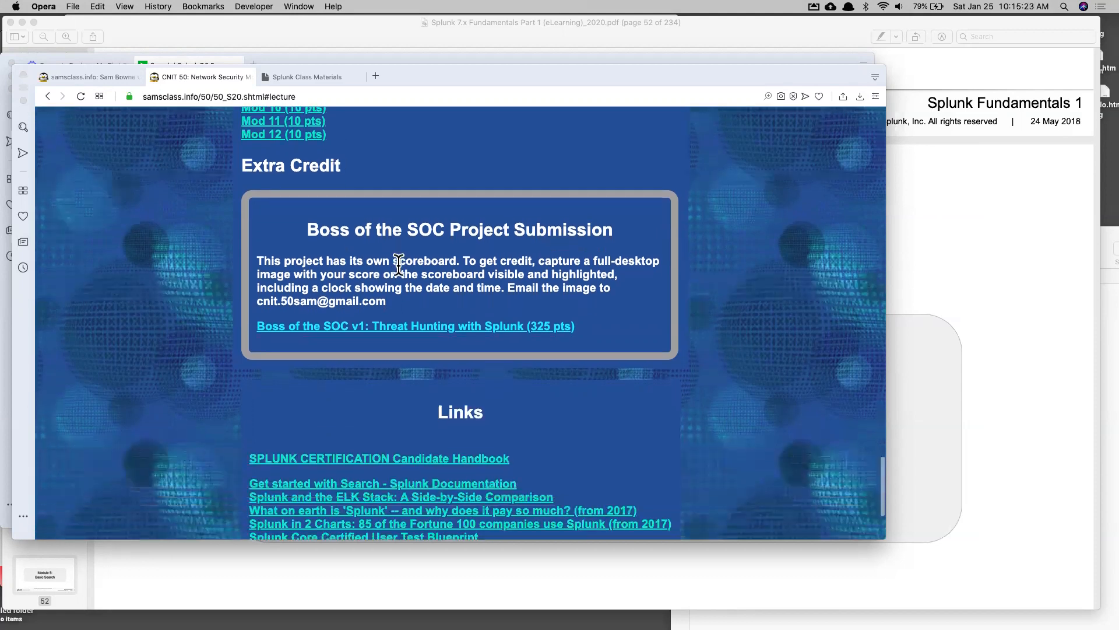
{"action": "left_click", "coordinate": [408, 328]}
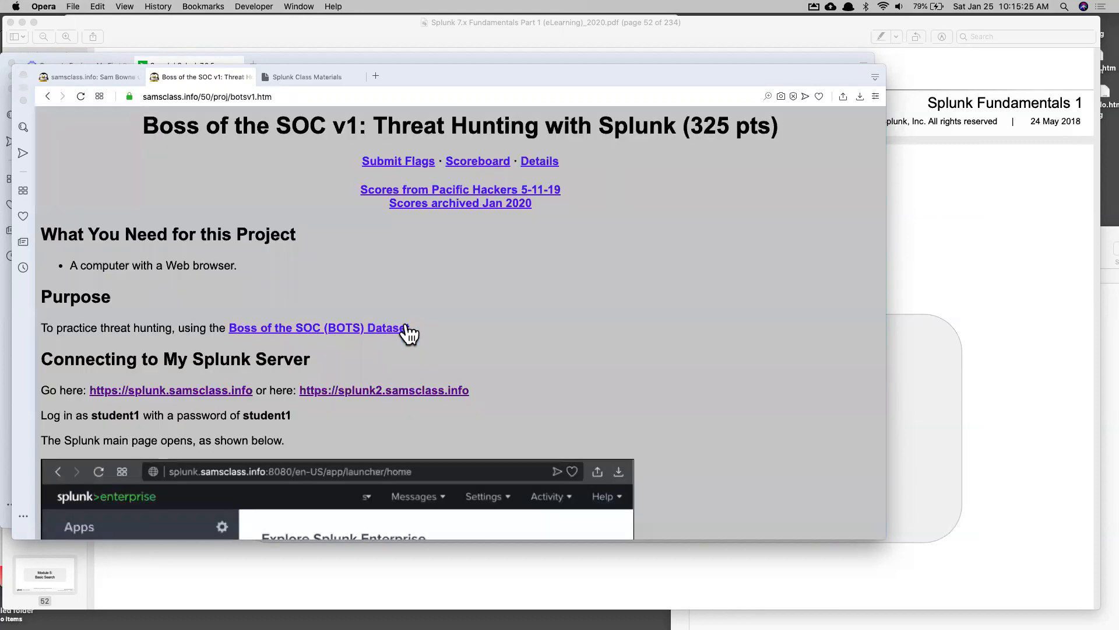
Move the browser window slightly higher on the desktop and enlarge it to show more of the project page
{"action": "scroll", "coordinate": [410, 334], "scroll_direction": "down", "scroll_amount": 1}
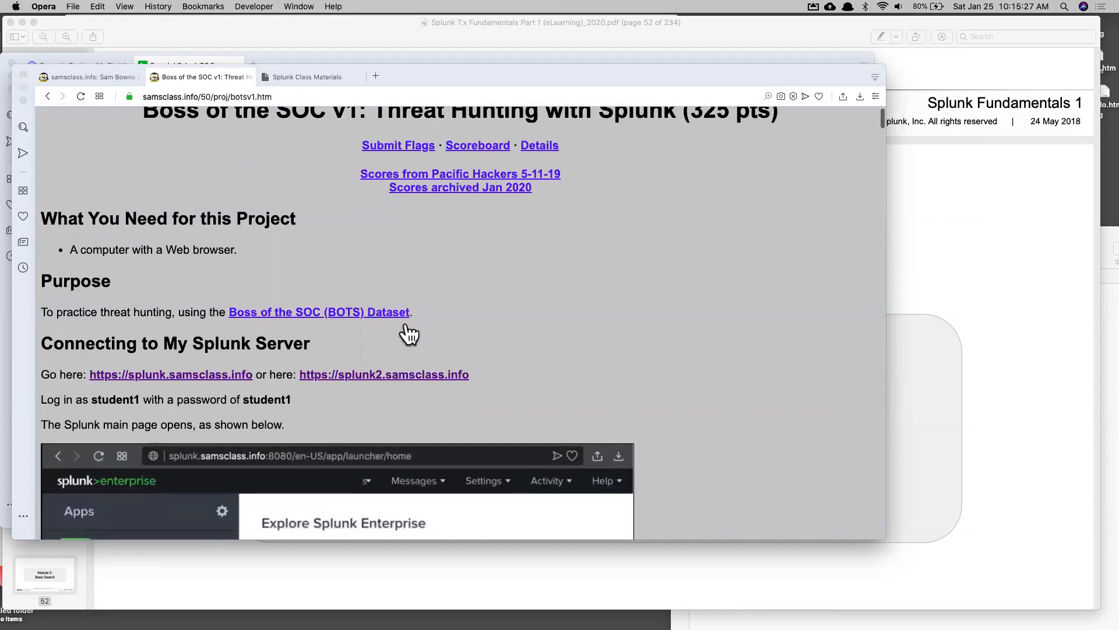
{"action": "scroll", "coordinate": [420, 315], "scroll_direction": "up", "scroll_amount": 1}
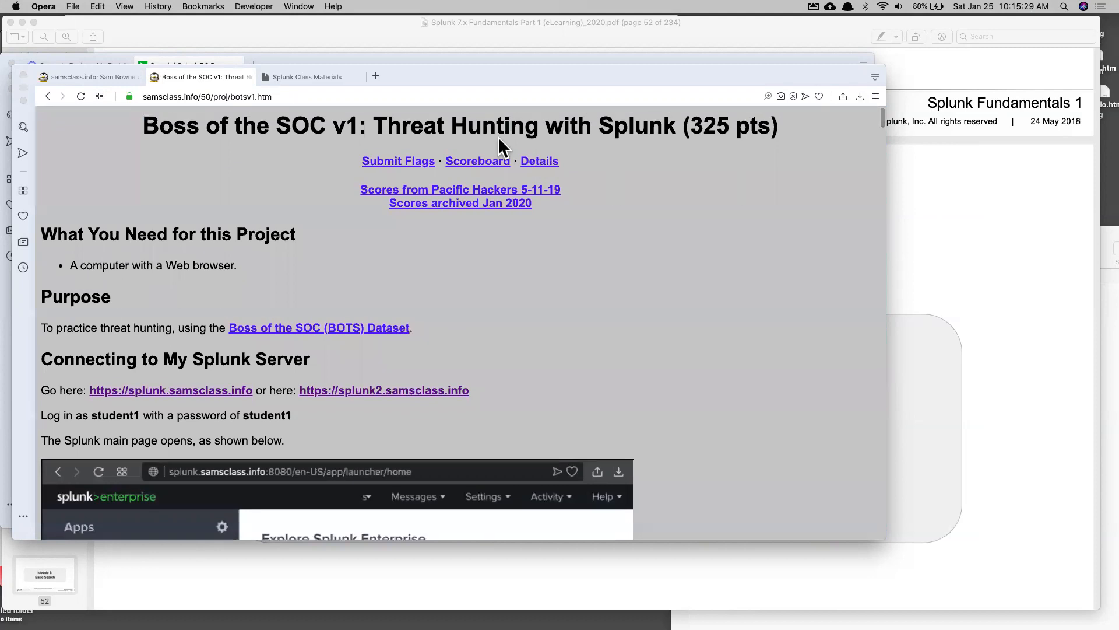
{"action": "left_click_drag", "start_coordinate": [442, 82], "coordinate": [435, 53]}
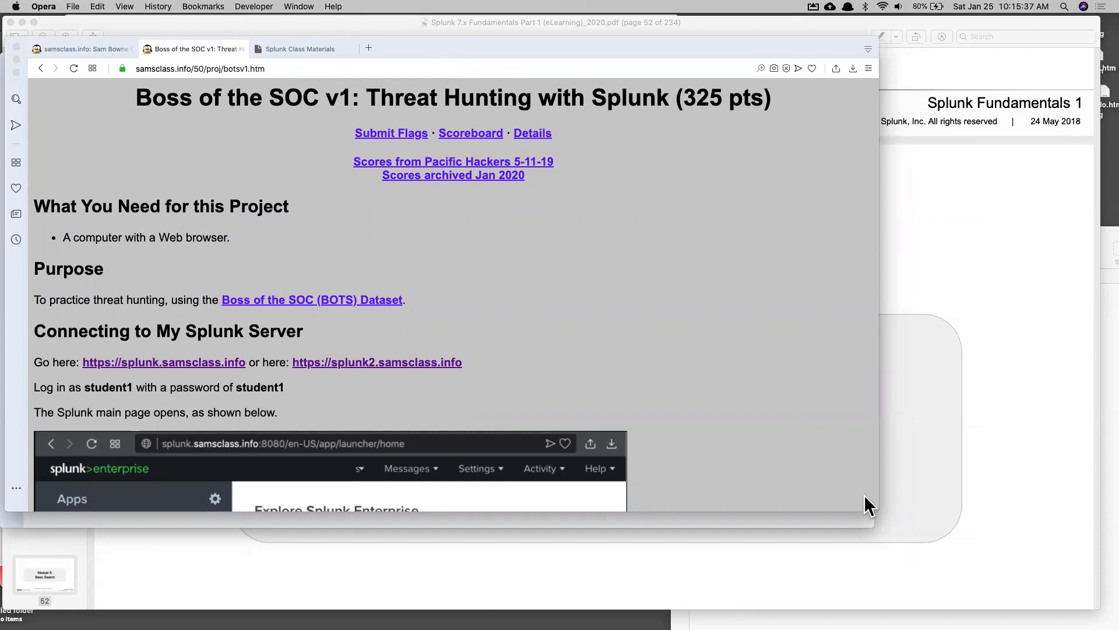
{"action": "left_click_drag", "start_coordinate": [876, 511], "coordinate": [917, 566]}
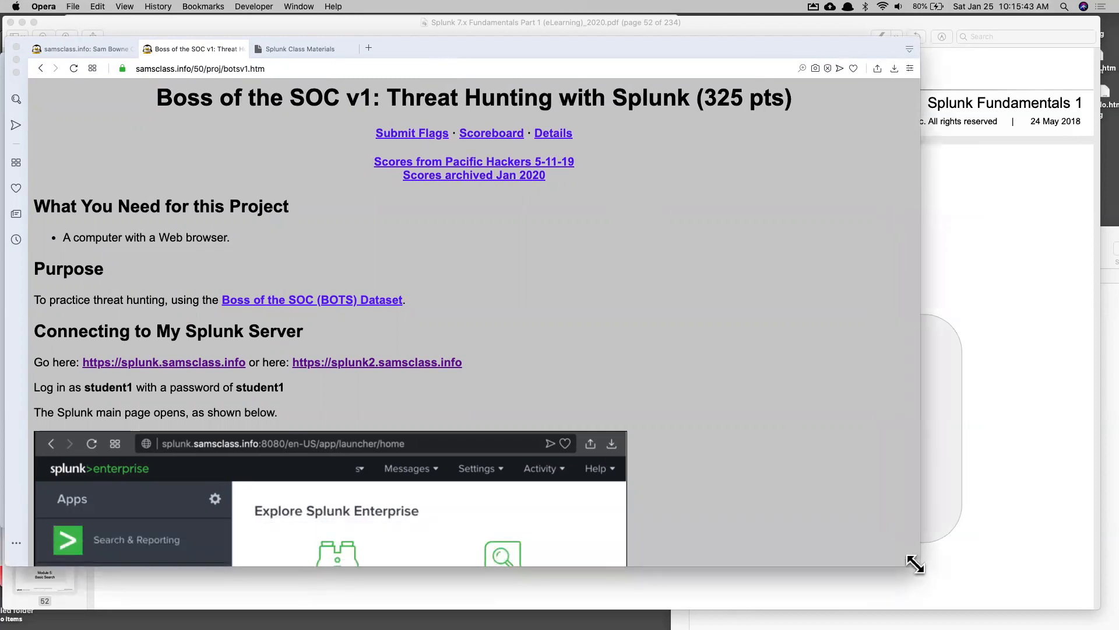
{"action": "scroll", "coordinate": [871, 458], "scroll_direction": "down", "scroll_amount": 3}
{"action": "scroll", "coordinate": [871, 458], "scroll_direction": "up", "scroll_amount": 3}
{"action": "scroll", "coordinate": [871, 458], "scroll_direction": "down", "scroll_amount": 1}
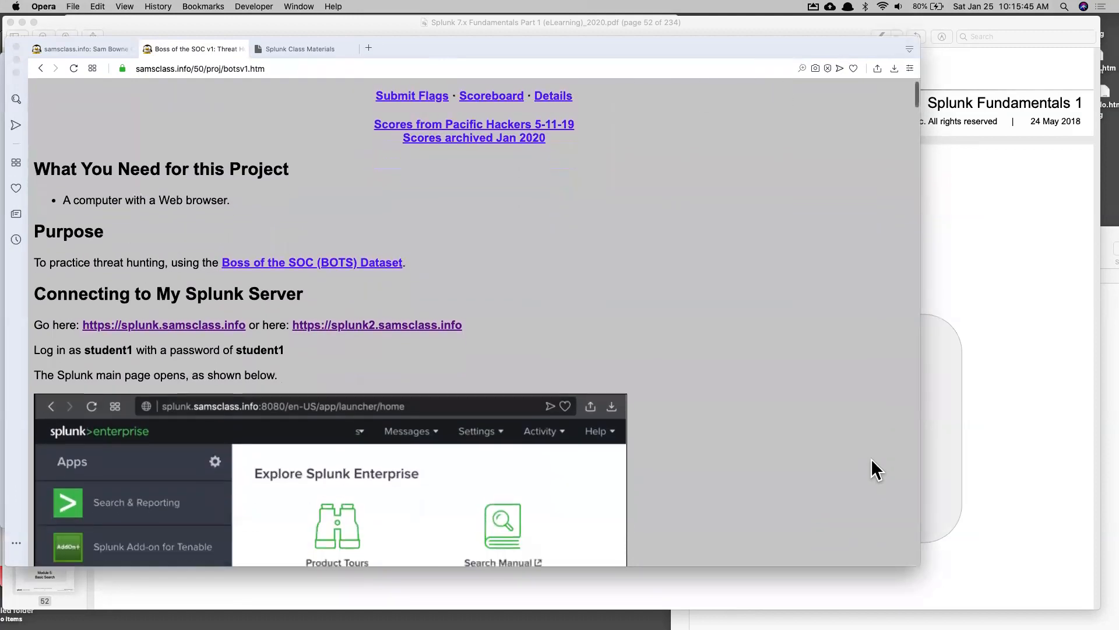
{"action": "scroll", "coordinate": [871, 458], "scroll_direction": "down", "scroll_amount": 5}
{"action": "scroll", "coordinate": [871, 458], "scroll_direction": "up", "scroll_amount": 6}
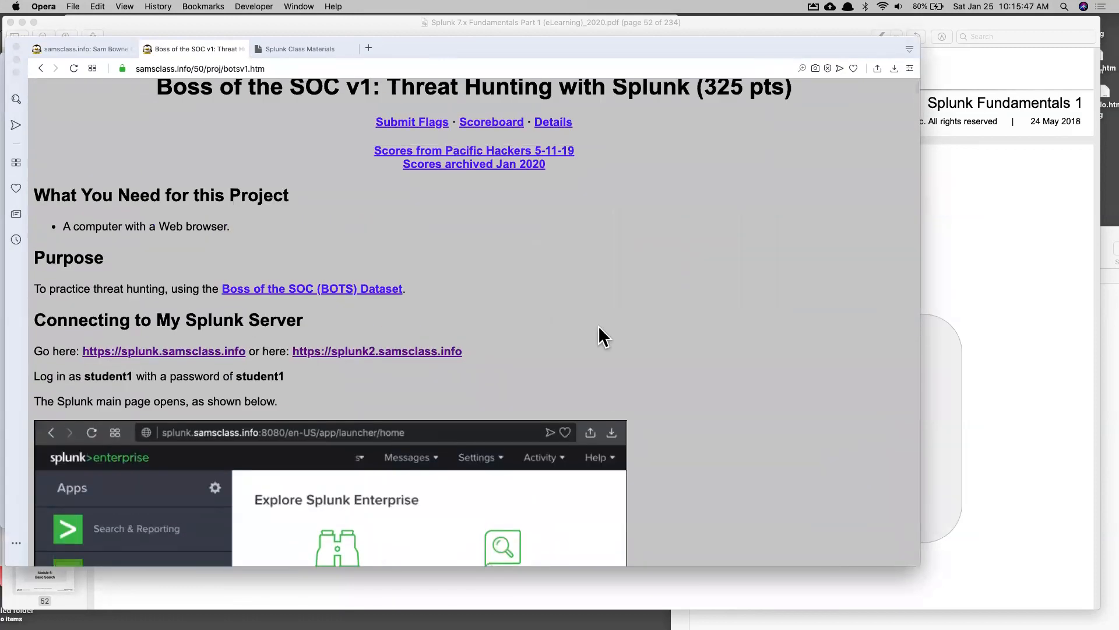
{"action": "scroll", "coordinate": [598, 327], "scroll_direction": "down", "scroll_amount": 4}
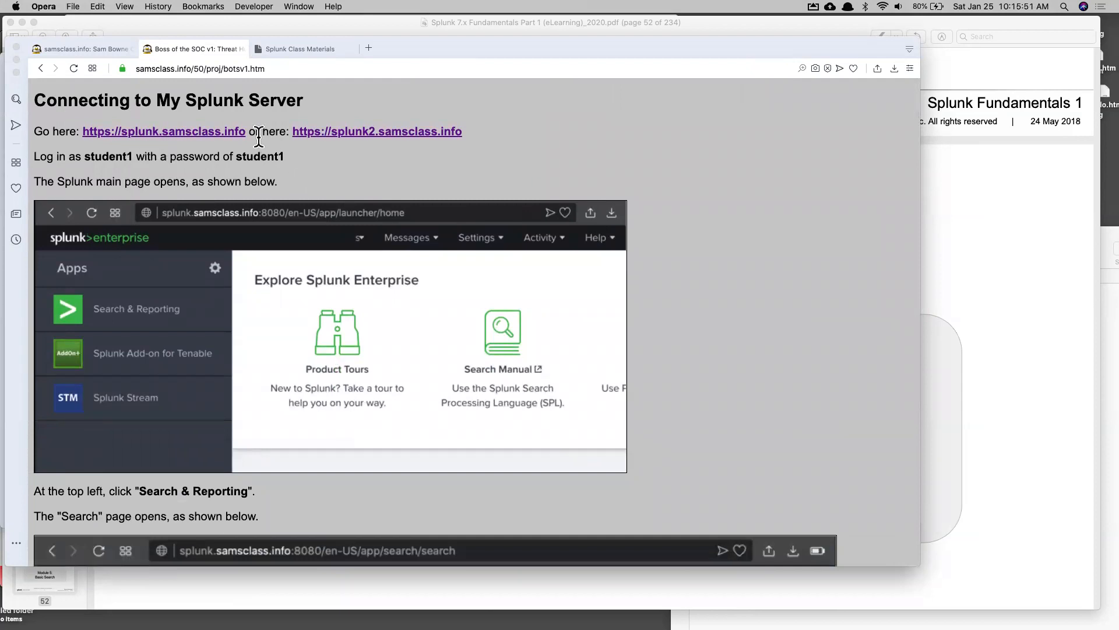
{"action": "right_click", "coordinate": [229, 138]}
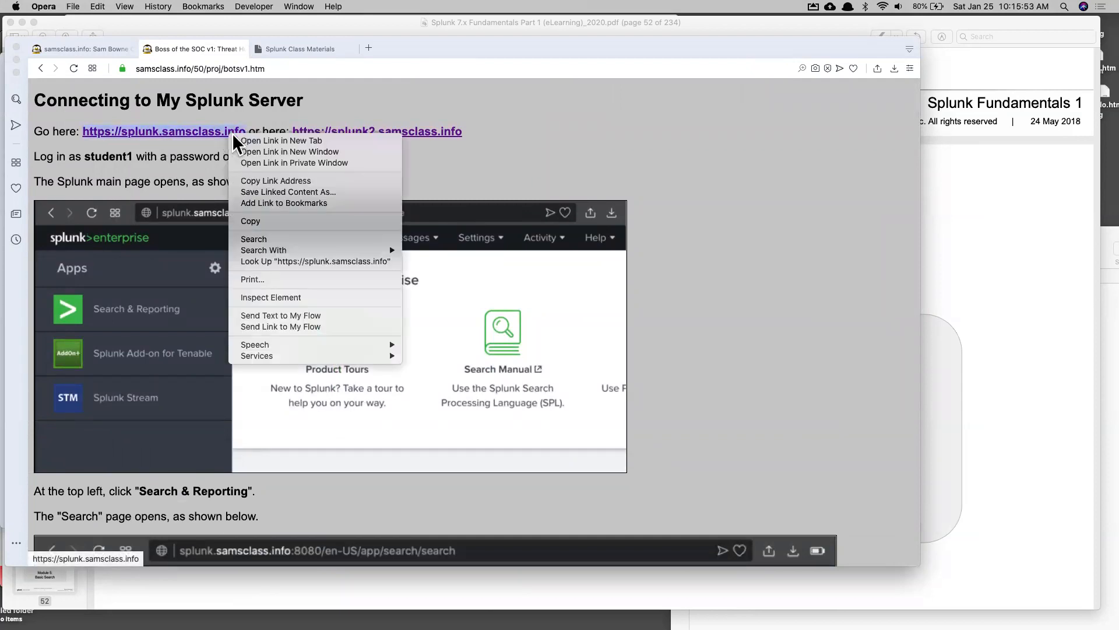
{"action": "left_click", "coordinate": [242, 137]}
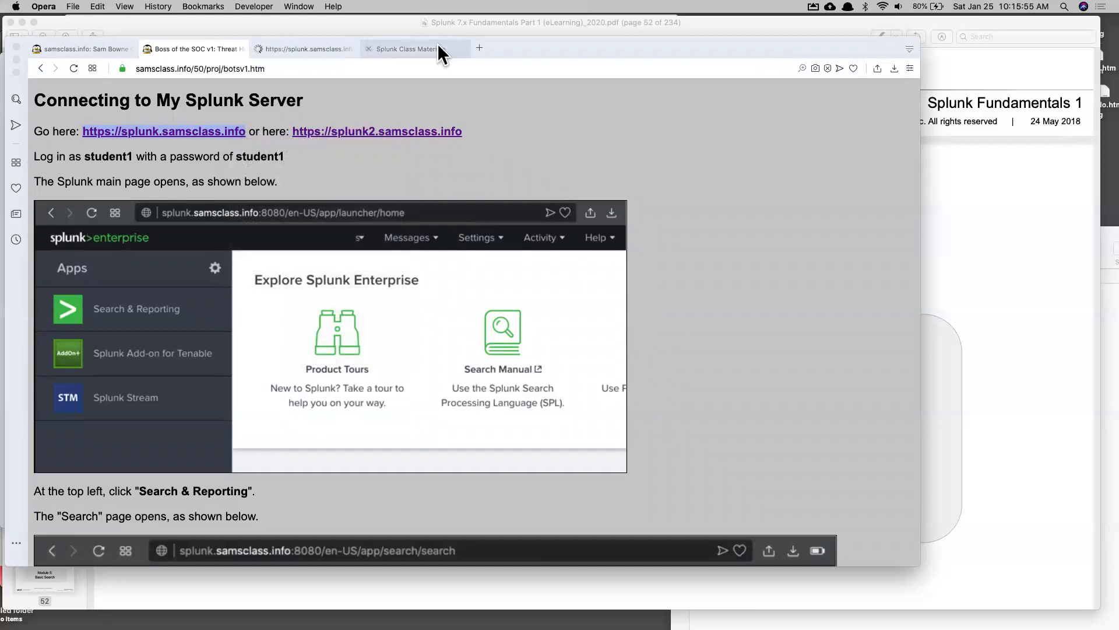
{"action": "left_click", "coordinate": [464, 48]}
{"action": "left_click", "coordinate": [327, 47]}
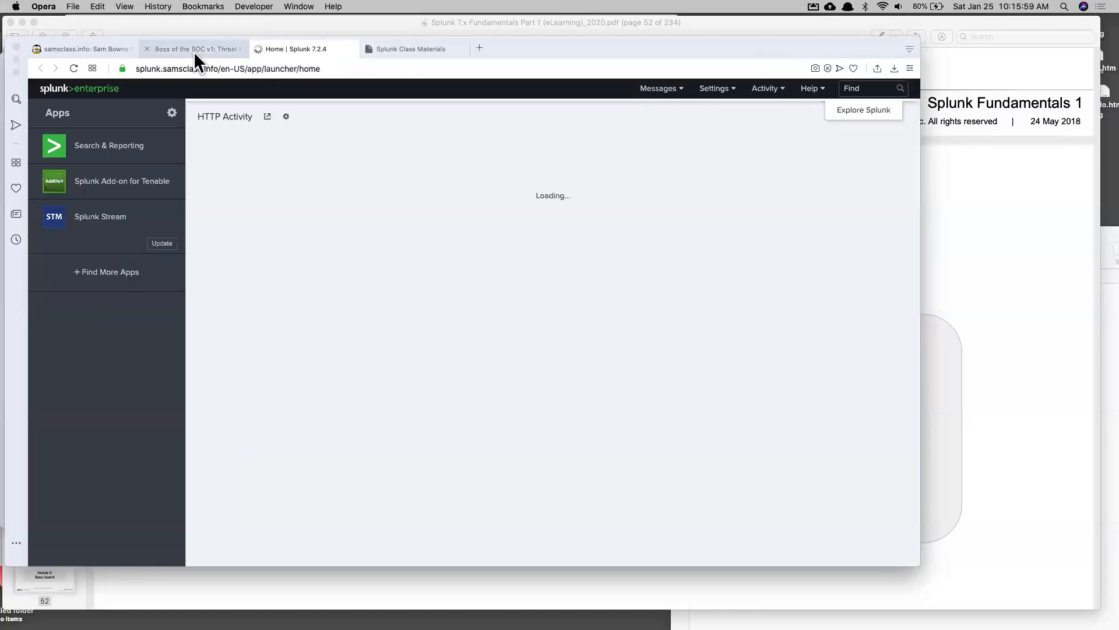
Check the server connection instructions on the project page and return to the Splunk home page
{"action": "left_click", "coordinate": [193, 50]}
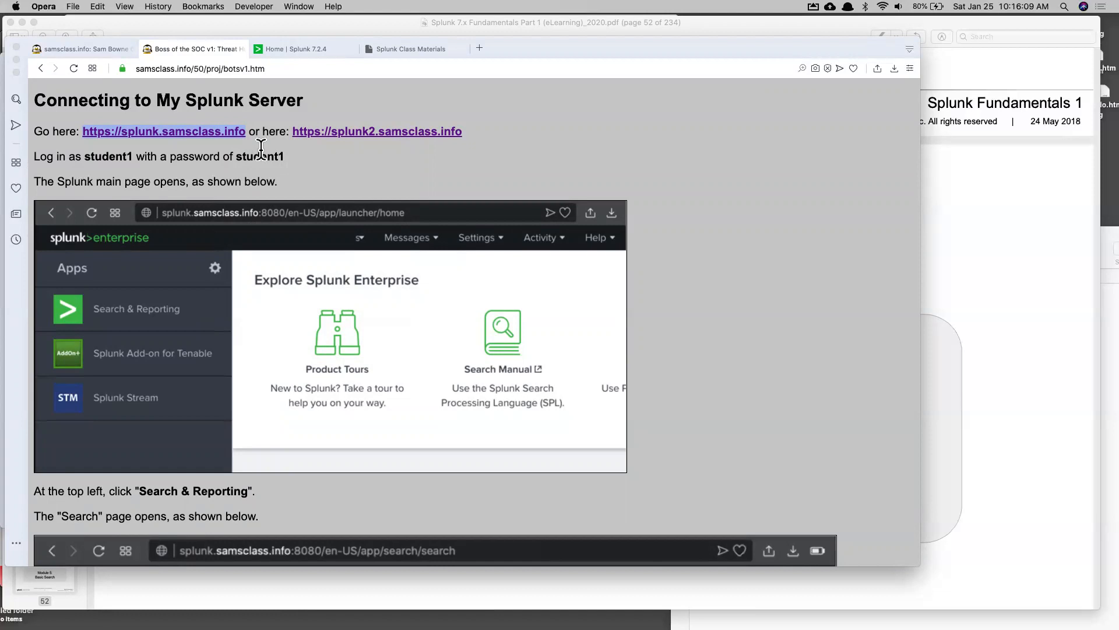
{"action": "left_click", "coordinate": [298, 49]}
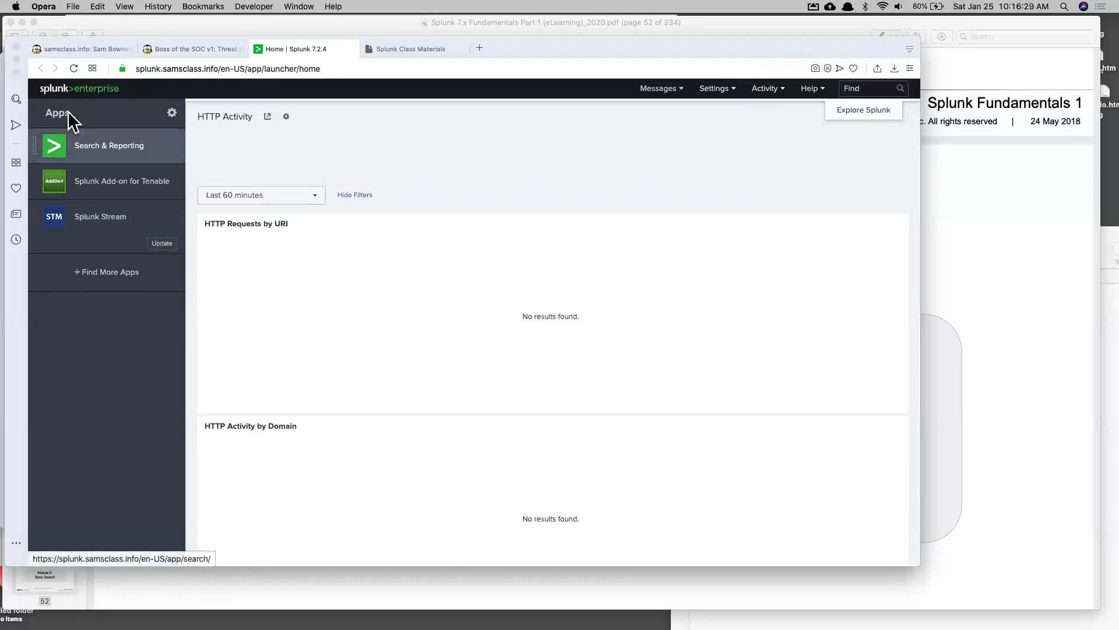
{"action": "left_click", "coordinate": [52, 95]}
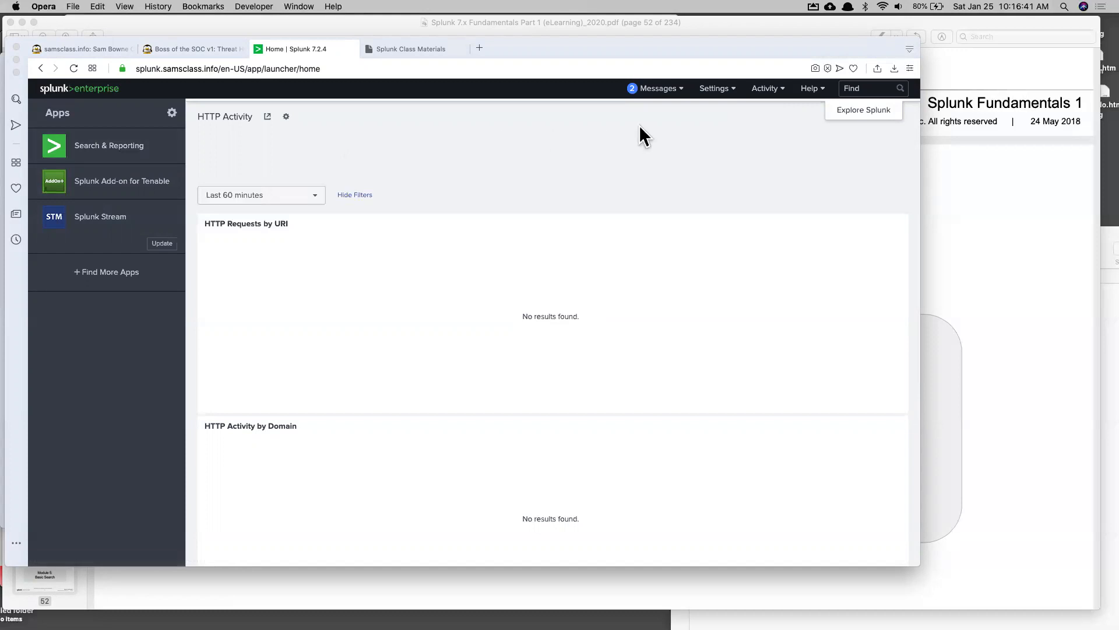
Enlarge the Splunk page to 110%, review the General settings under Server settings and save them
{"action": "left_click", "coordinate": [712, 94]}
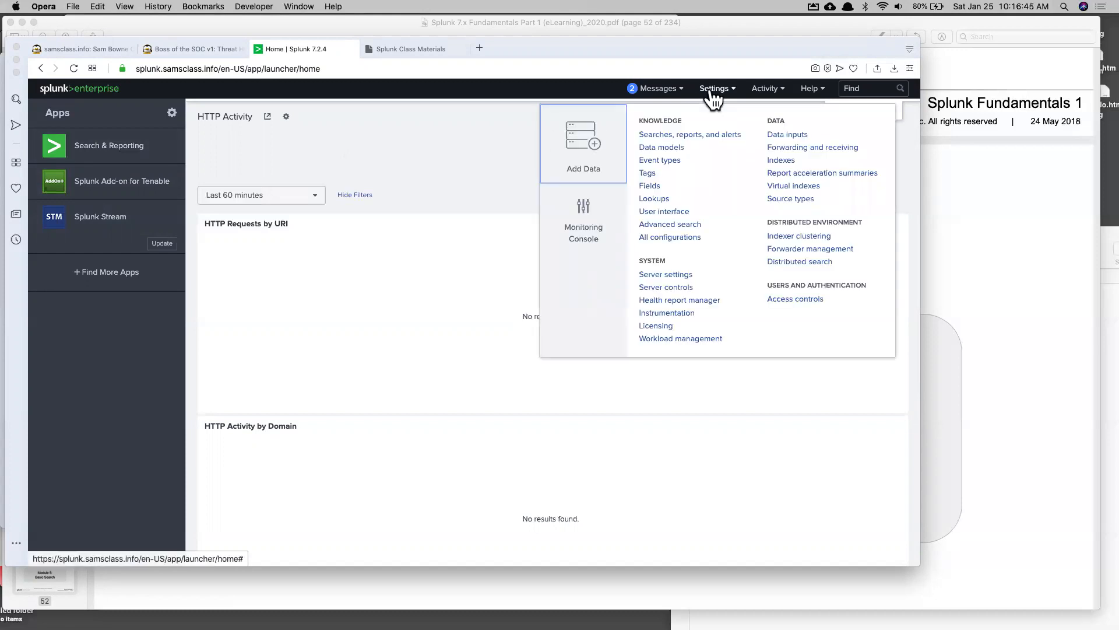
{"action": "key", "text": "super+plus"}
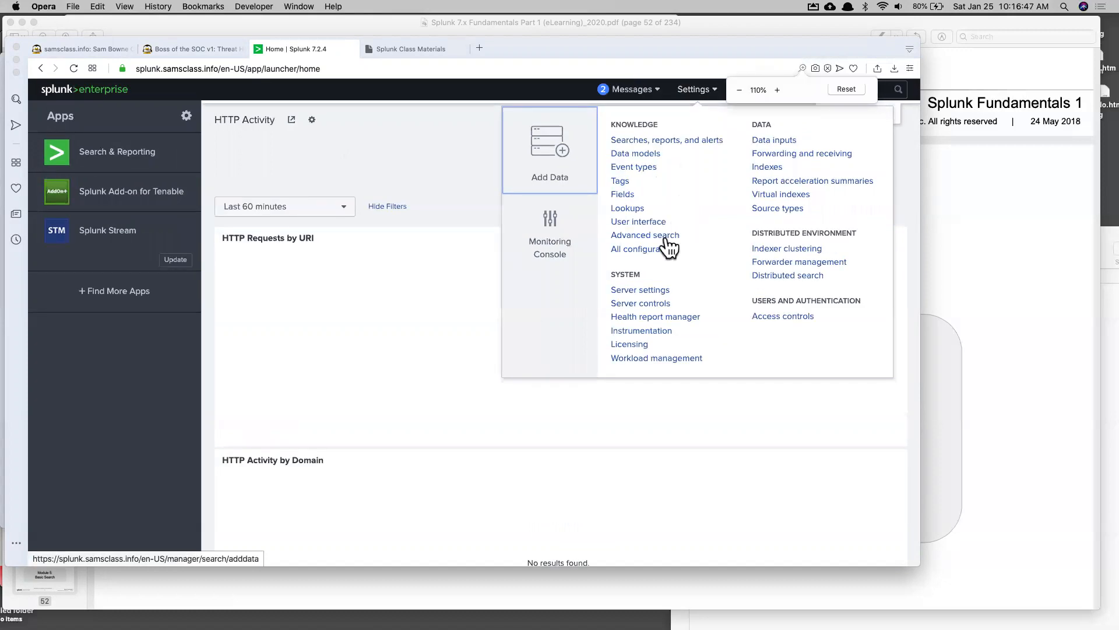
{"action": "left_click", "coordinate": [658, 290]}
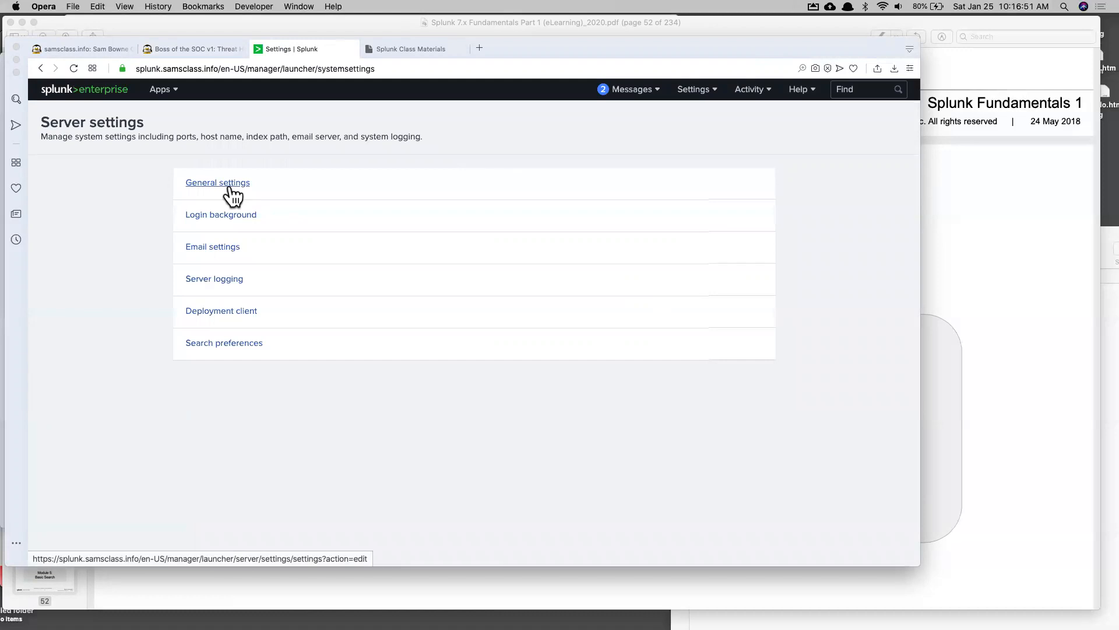
{"action": "left_click", "coordinate": [232, 196]}
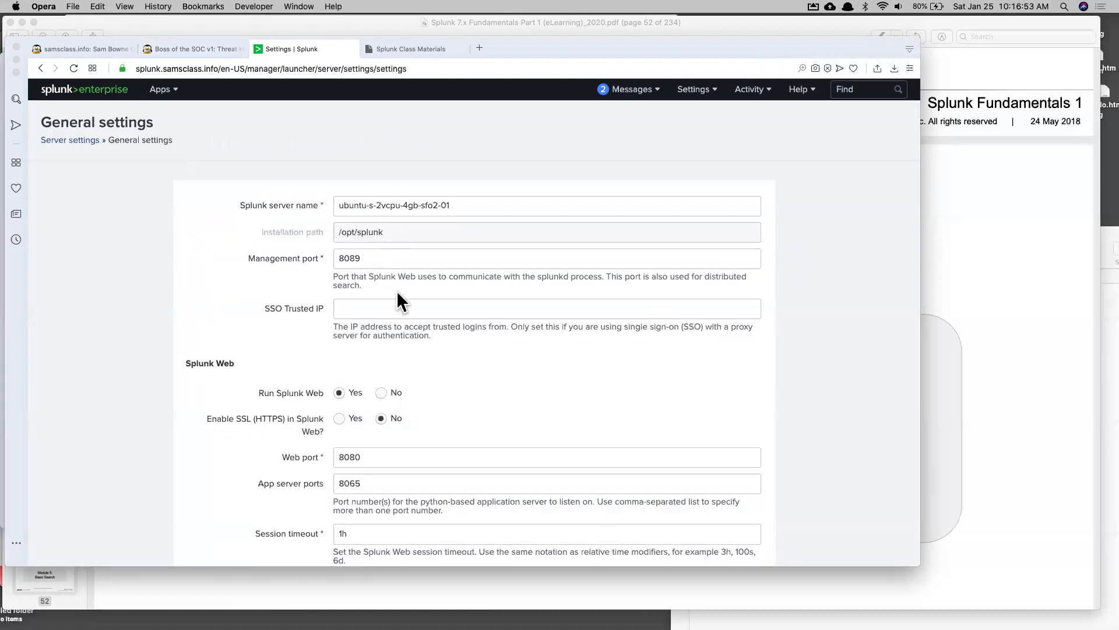
{"action": "scroll", "coordinate": [192, 212], "scroll_direction": "down", "scroll_amount": 5}
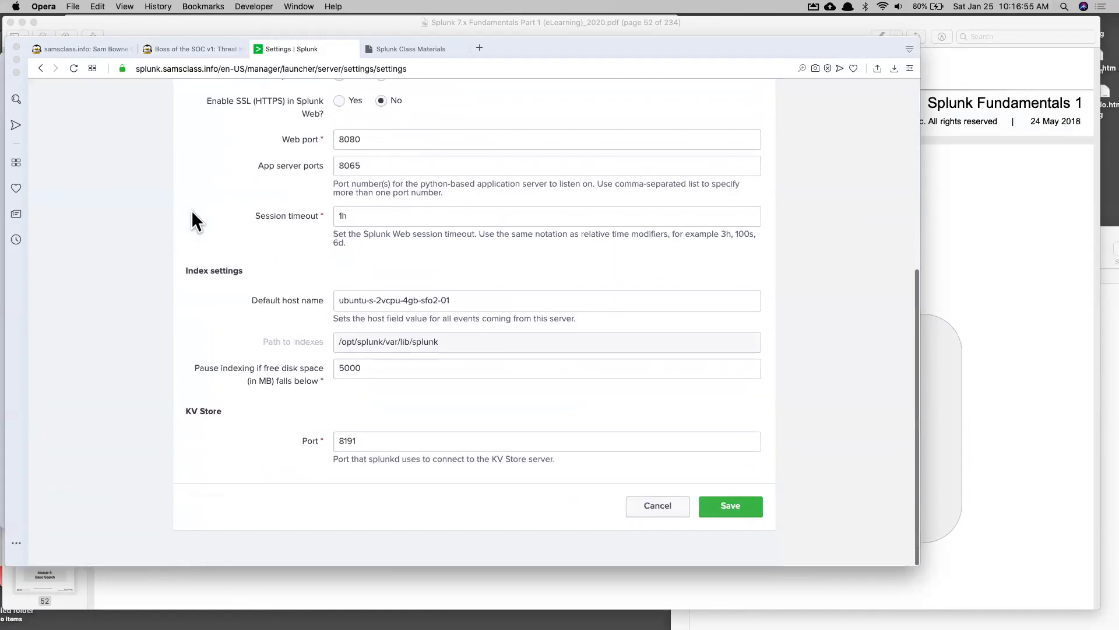
{"action": "left_click", "coordinate": [728, 516]}
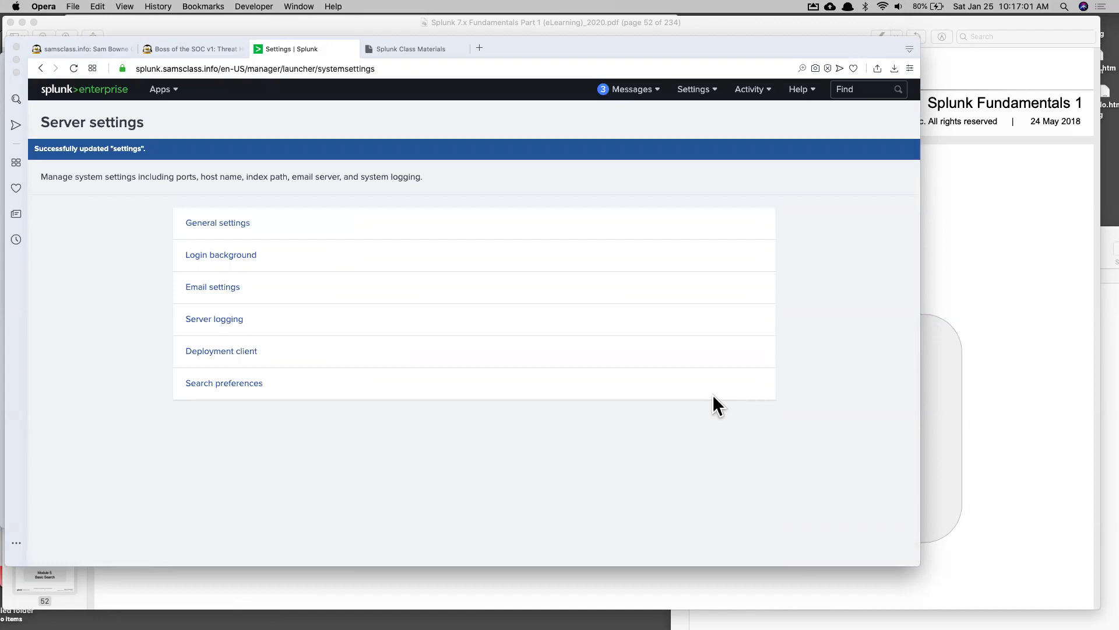
Return to the Splunk home page and open the Search & Reporting app
{"action": "left_click", "coordinate": [694, 90]}
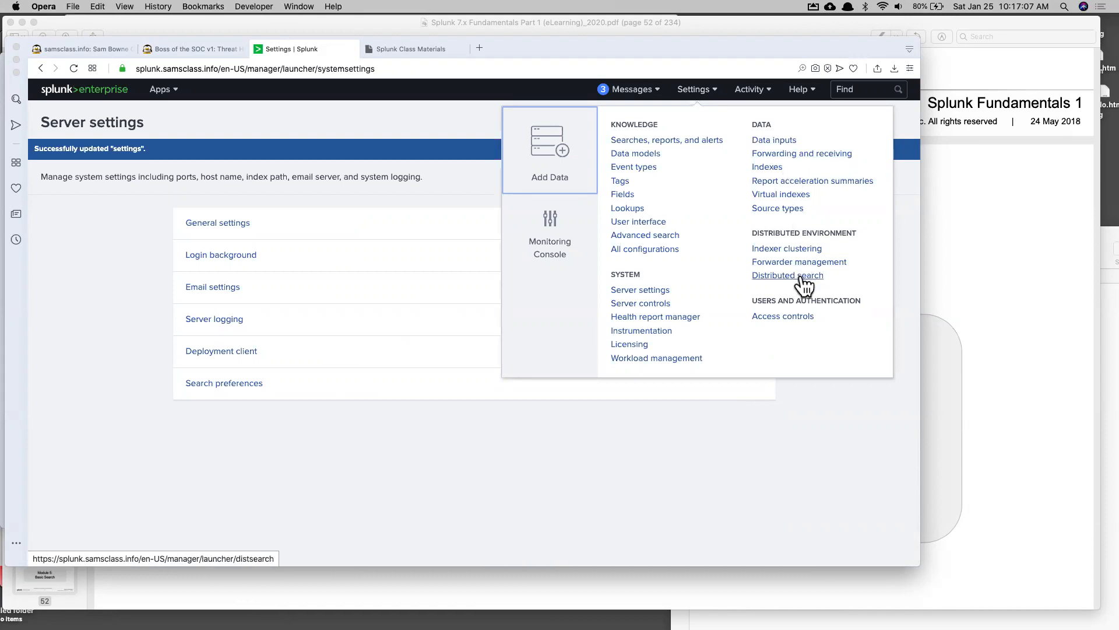
{"action": "left_click", "coordinate": [181, 143]}
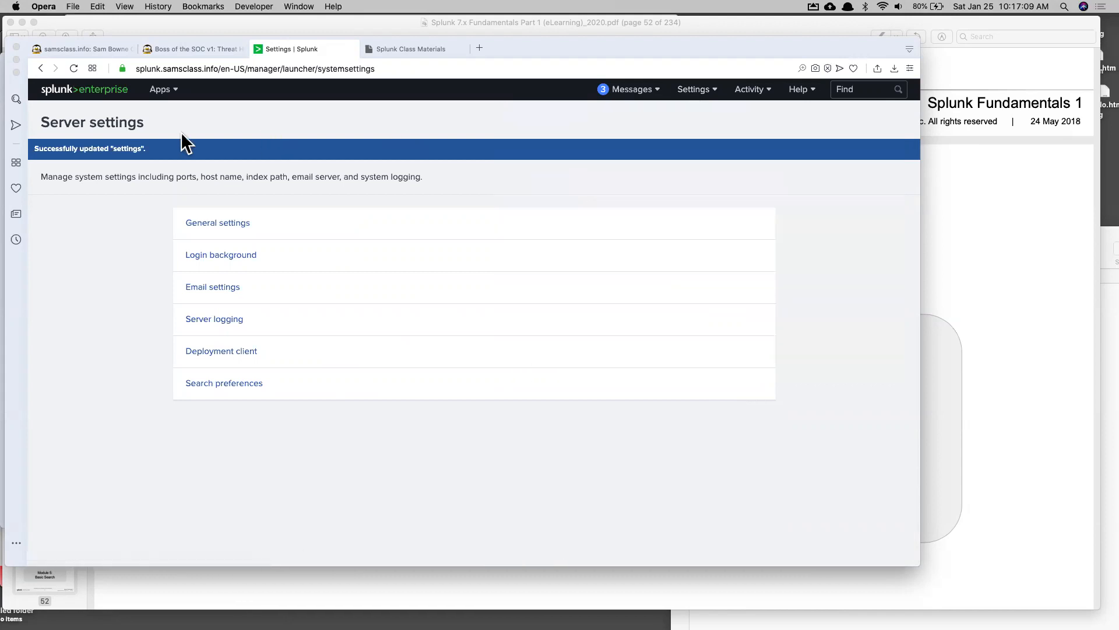
{"action": "left_click", "coordinate": [81, 98]}
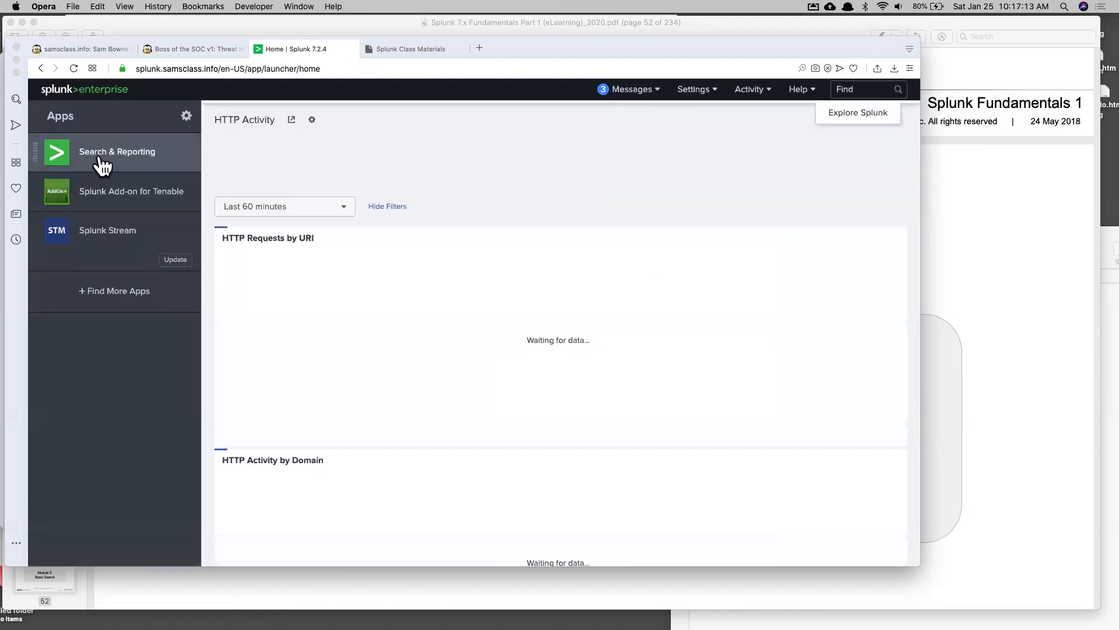
{"action": "left_click", "coordinate": [99, 161]}
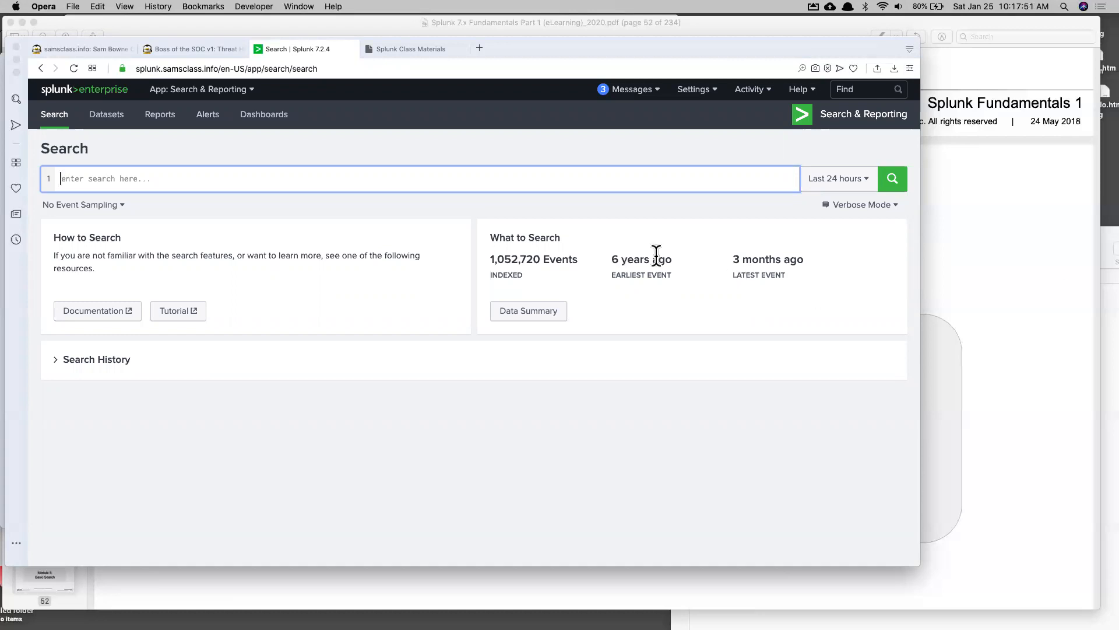
Examine the hosts, sources and sourcetypes in the Data Summary, enlarging the page for readability
{"action": "left_click", "coordinate": [539, 315]}
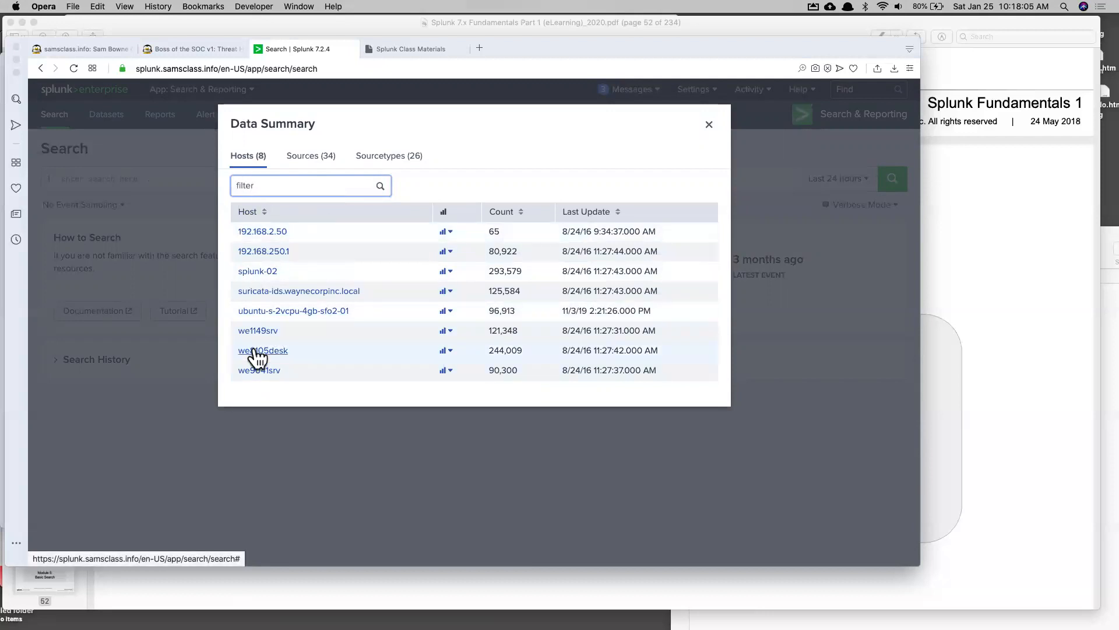
{"action": "left_click", "coordinate": [311, 171]}
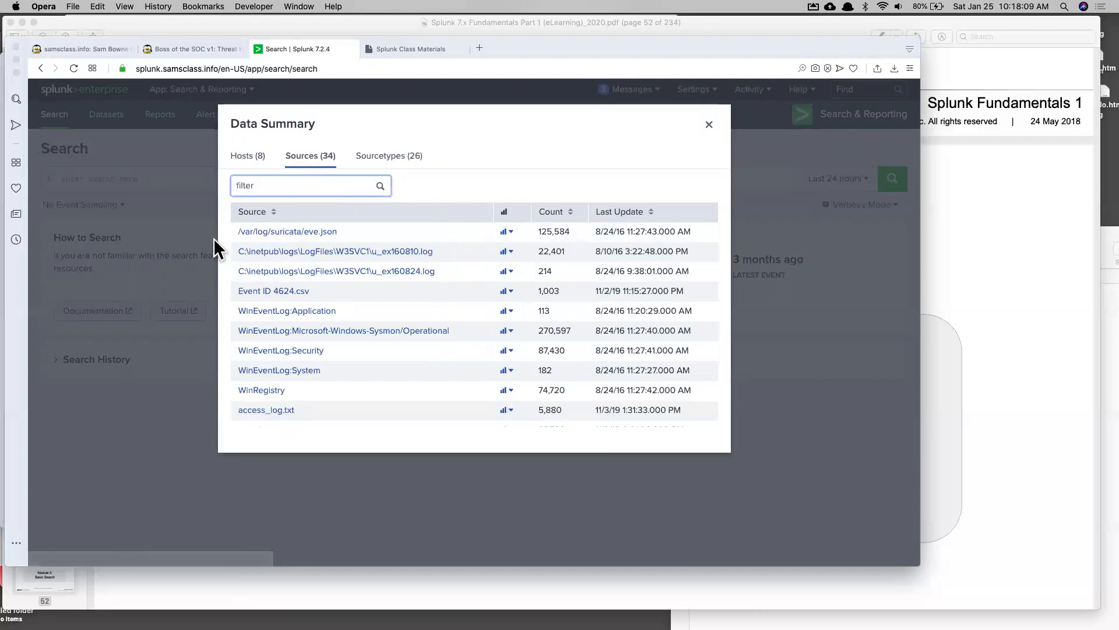
{"action": "key", "text": "super+plus"}
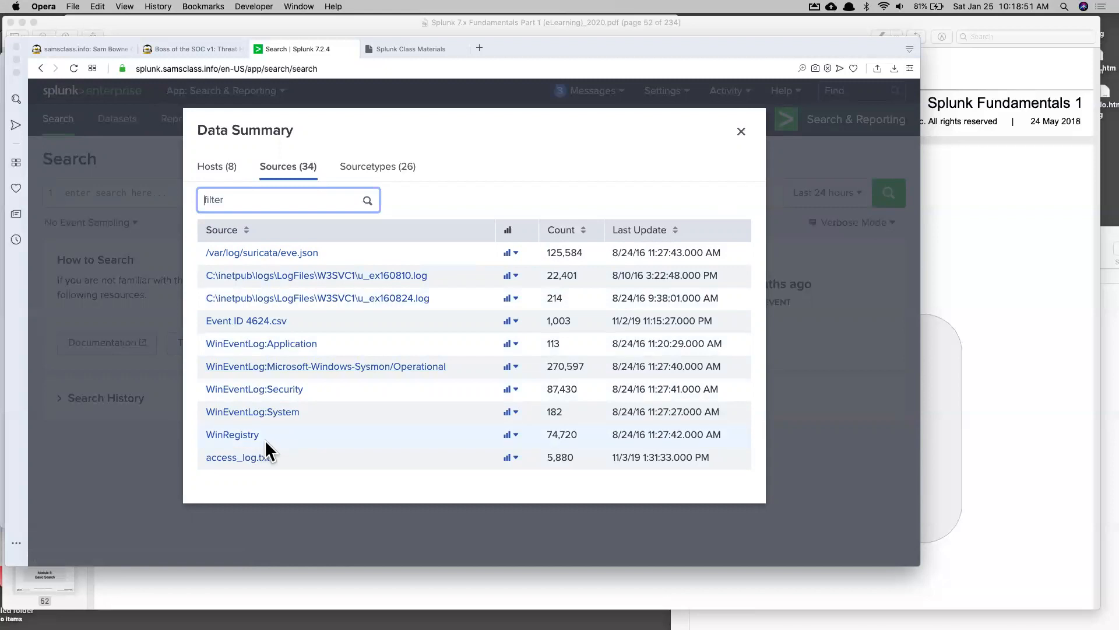
{"action": "left_click", "coordinate": [382, 181]}
{"action": "left_click", "coordinate": [382, 181]}
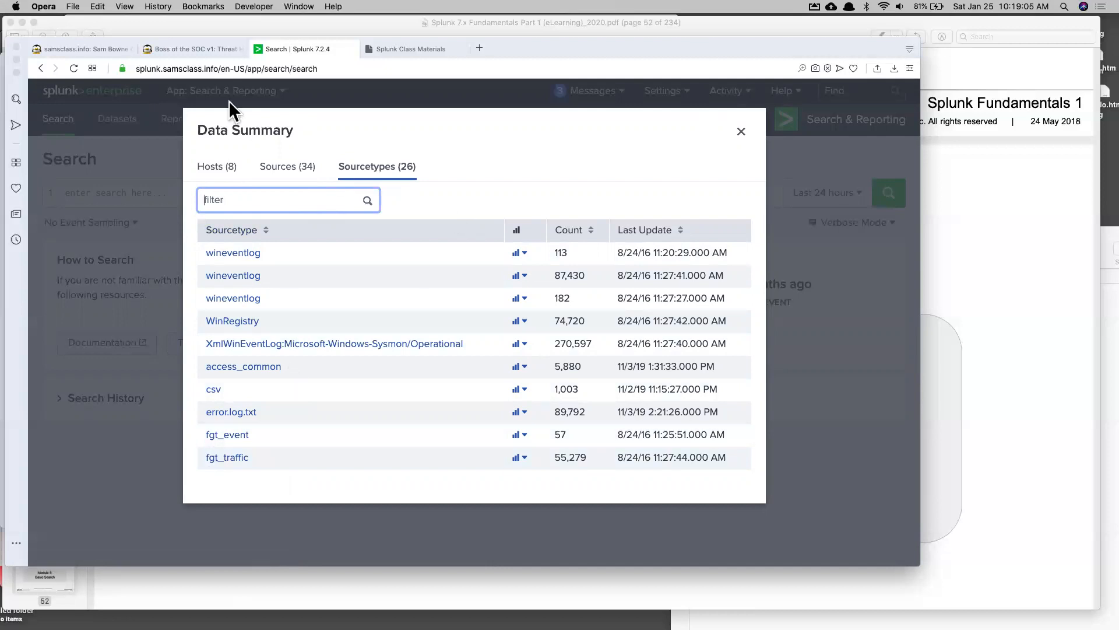
Copy the search query index="botsv1" from the Sampling the Data section of the project page
{"action": "left_click", "coordinate": [199, 49]}
{"action": "scroll", "coordinate": [230, 229], "scroll_direction": "down", "scroll_amount": 15}
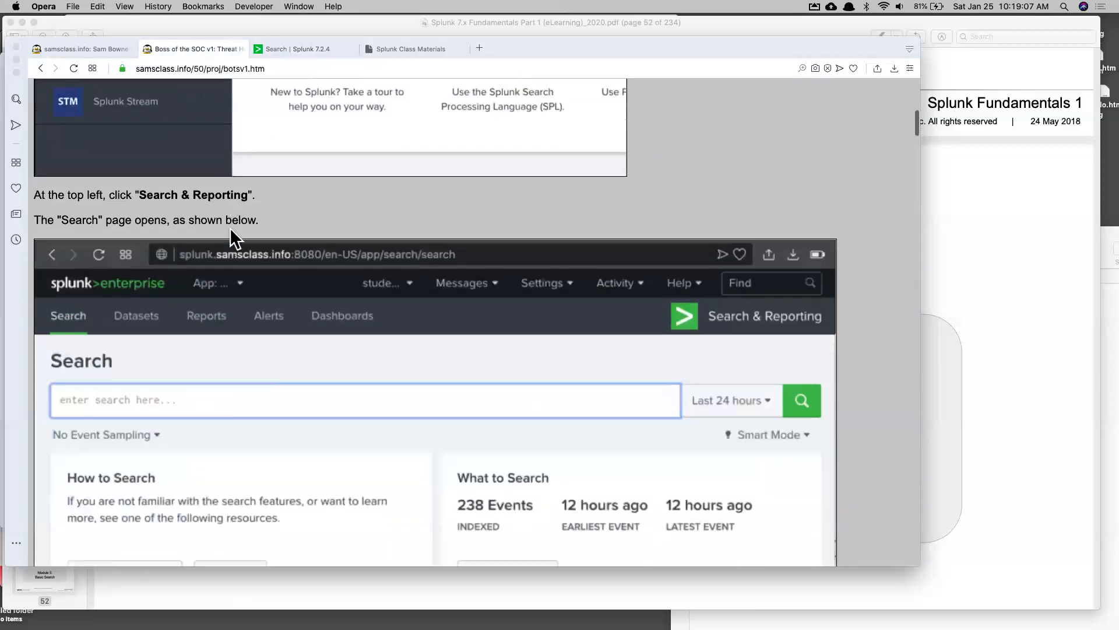
{"action": "scroll", "coordinate": [230, 233], "scroll_direction": "down", "scroll_amount": 2}
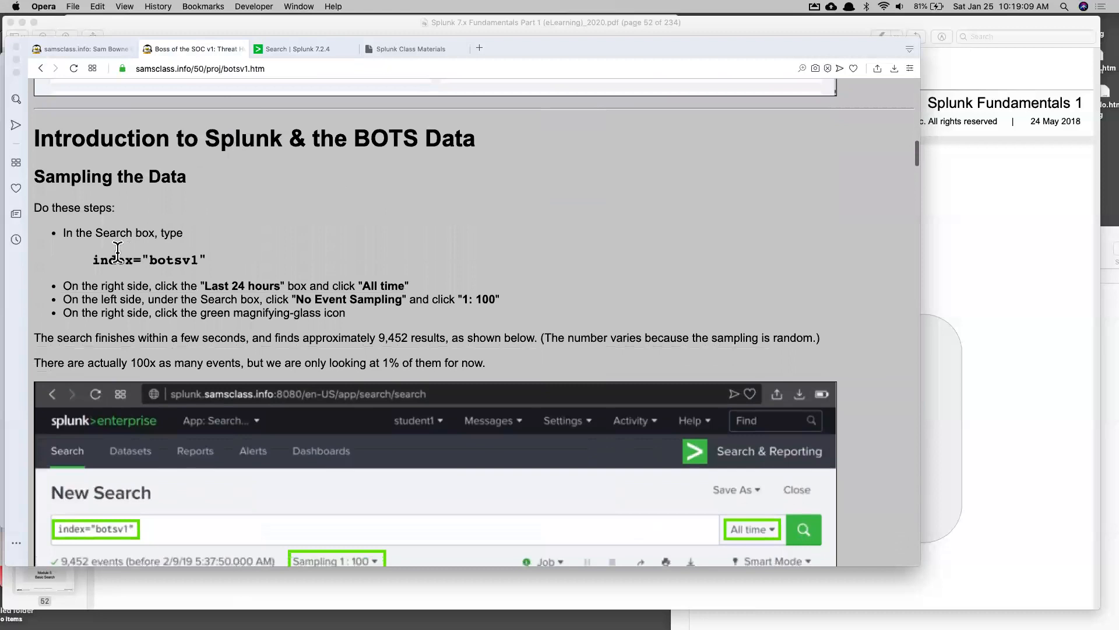
{"action": "left_click_drag", "start_coordinate": [93, 259], "coordinate": [206, 264]}
{"action": "key", "text": "super+c"}
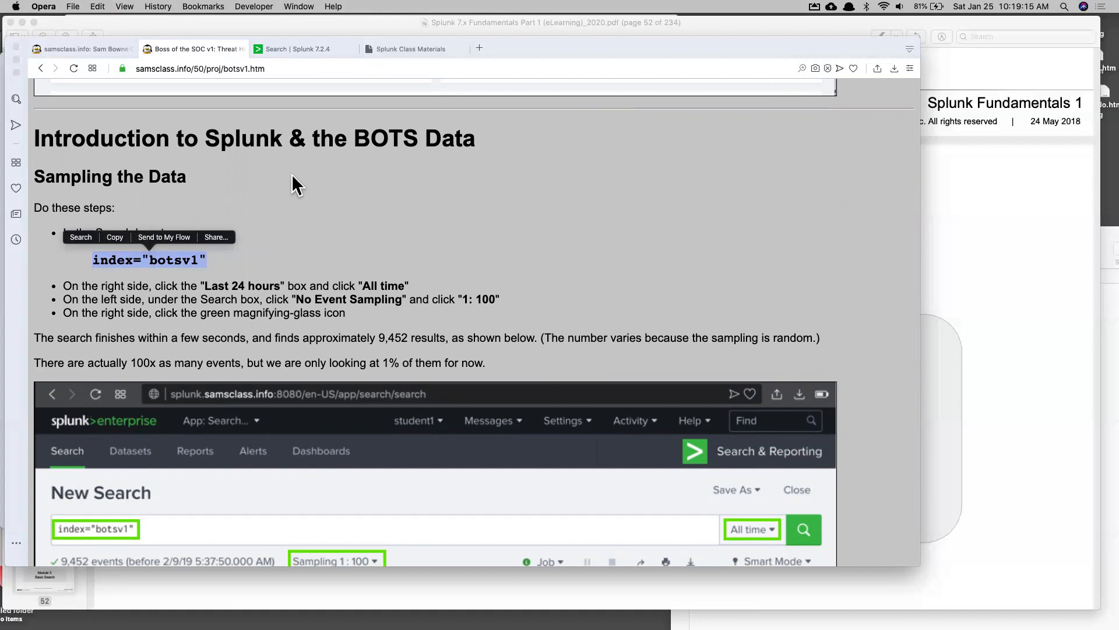
Close the Data Summary in Splunk and run the copied search index="botsv1" in the Search app
{"action": "left_click", "coordinate": [326, 48]}
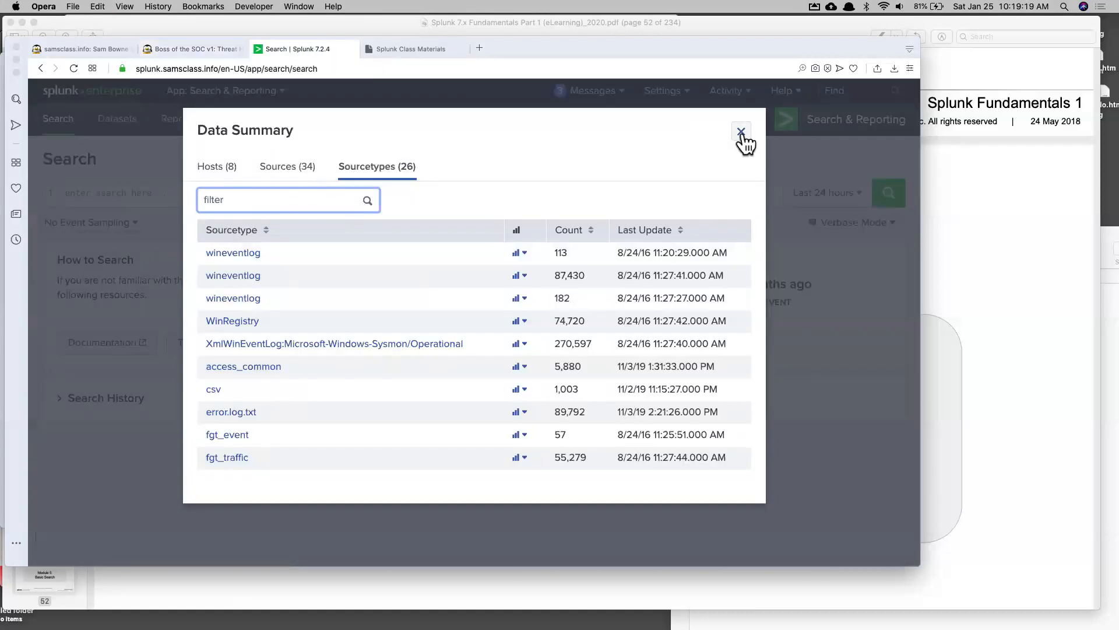
{"action": "left_click", "coordinate": [741, 132]}
{"action": "left_click", "coordinate": [93, 191]}
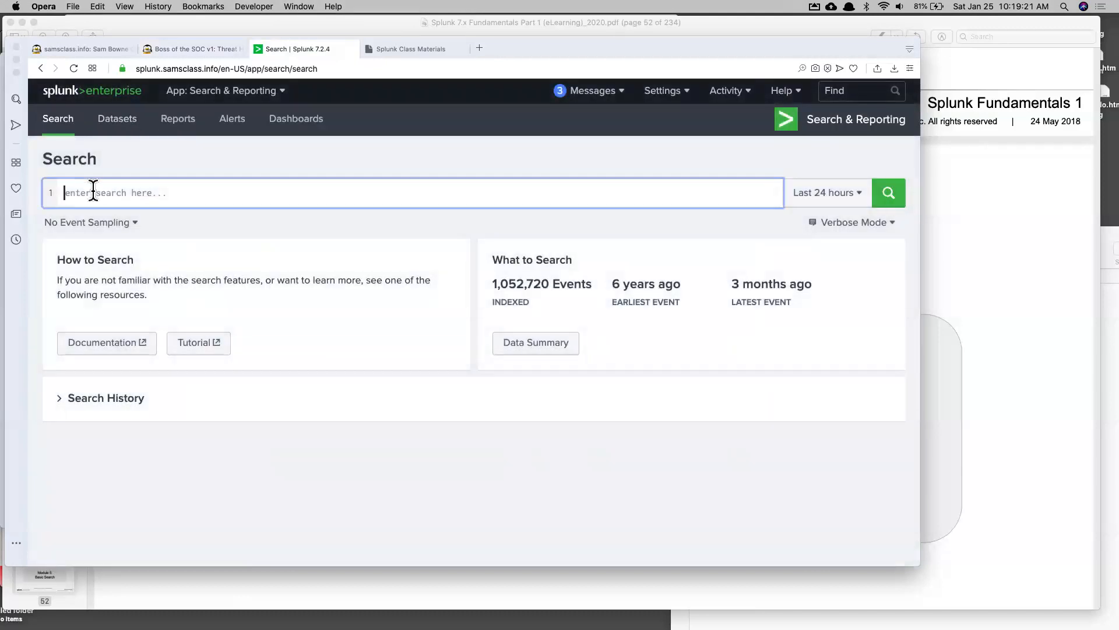
{"action": "key", "text": "super+v"}
{"action": "left_click", "coordinate": [208, 182]}
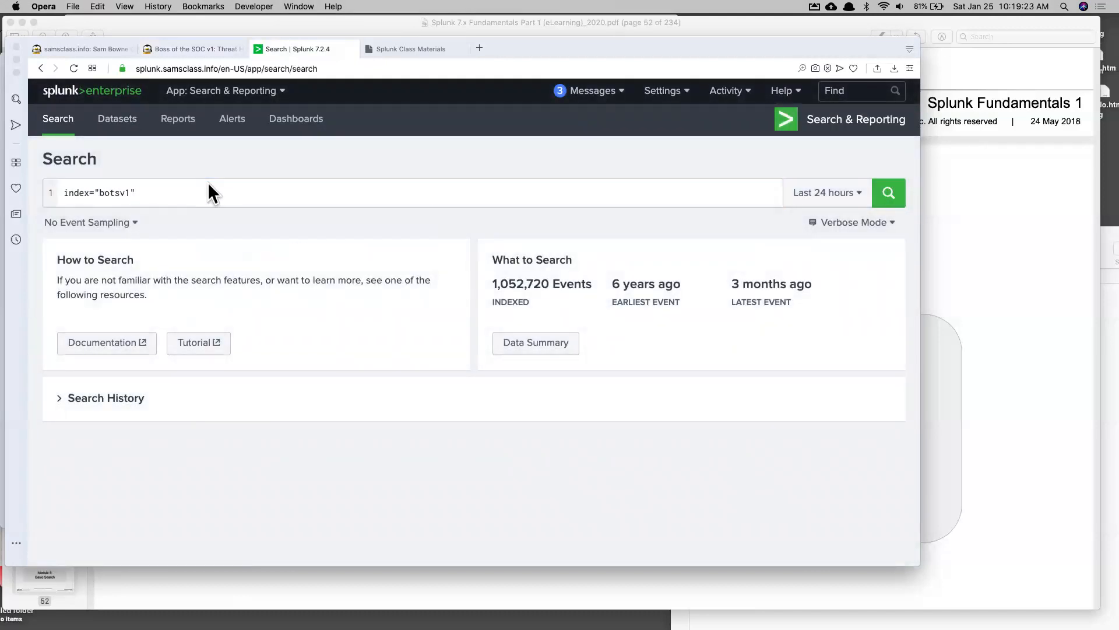
{"action": "left_click", "coordinate": [889, 199]}
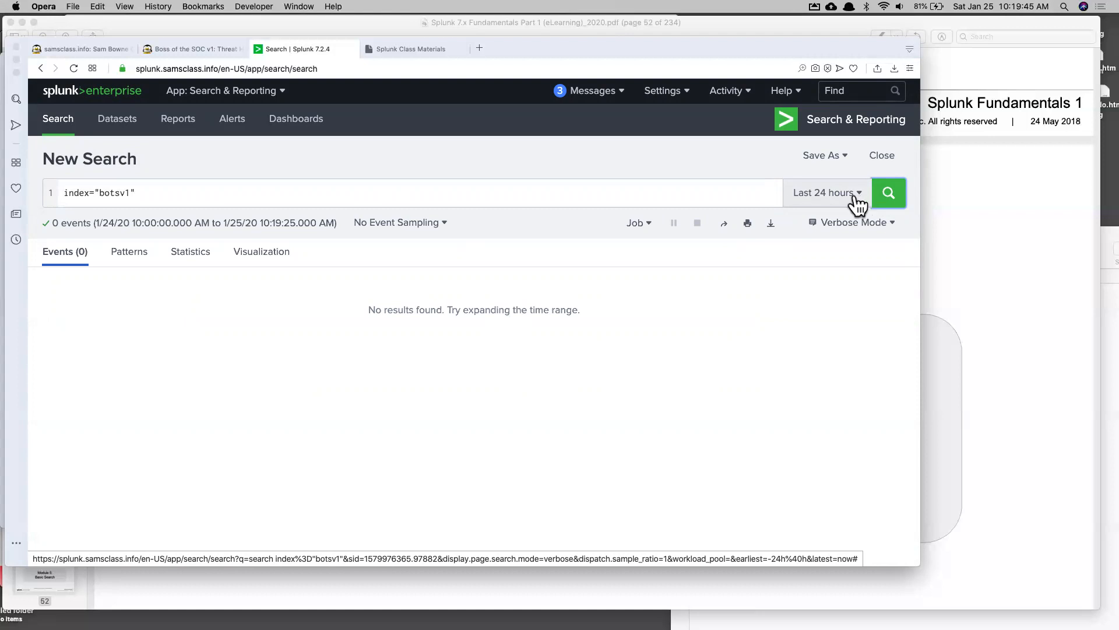
Set the search's event sampling to 1 : 1,000 and its time range to All time
{"action": "left_click", "coordinate": [401, 235]}
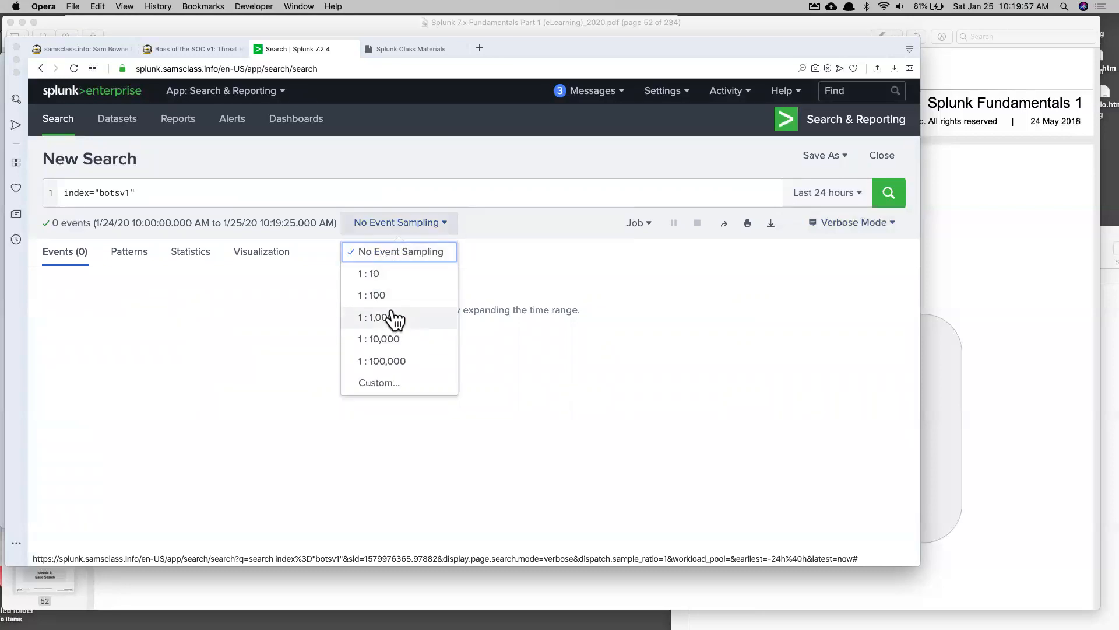
{"action": "left_click", "coordinate": [396, 317]}
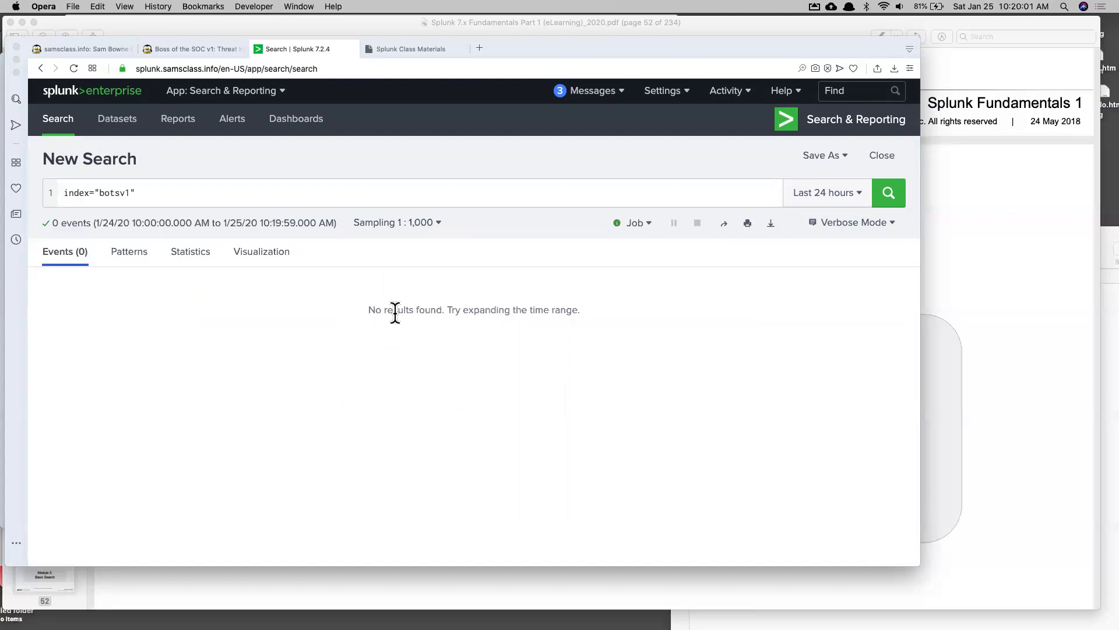
{"action": "left_click", "coordinate": [852, 200]}
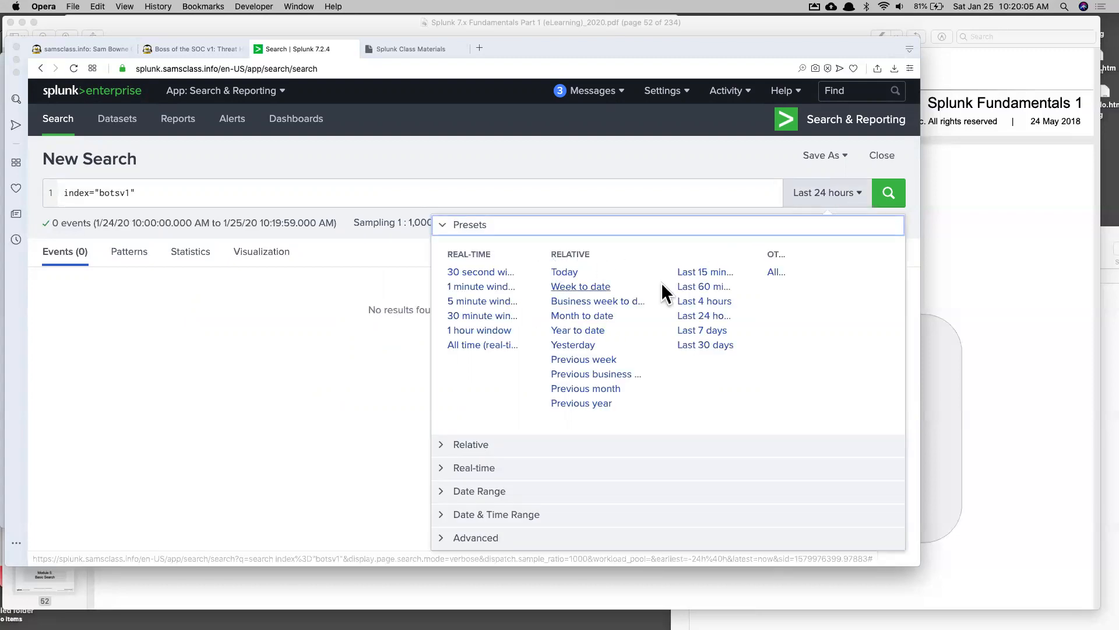
{"action": "left_click", "coordinate": [774, 273]}
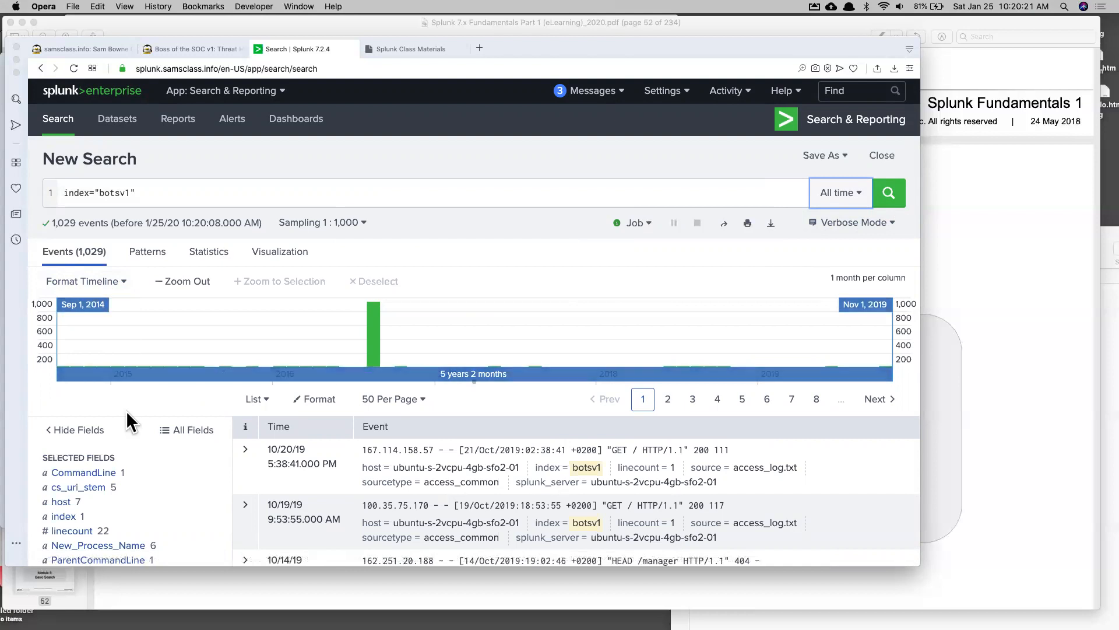
Examine the botsv1 events, comparing the web server error logs with the Sysmon, WinRegistry and Fortigate traffic entries
{"action": "scroll", "coordinate": [126, 410], "scroll_direction": "down", "scroll_amount": 5}
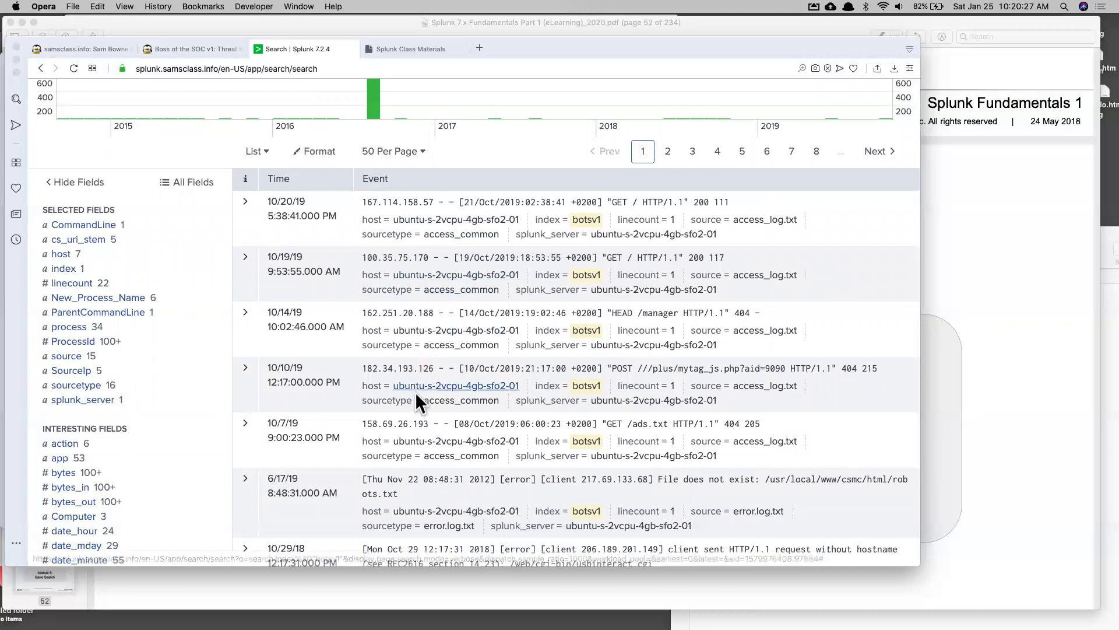
{"action": "scroll", "coordinate": [418, 447], "scroll_direction": "down", "scroll_amount": 6}
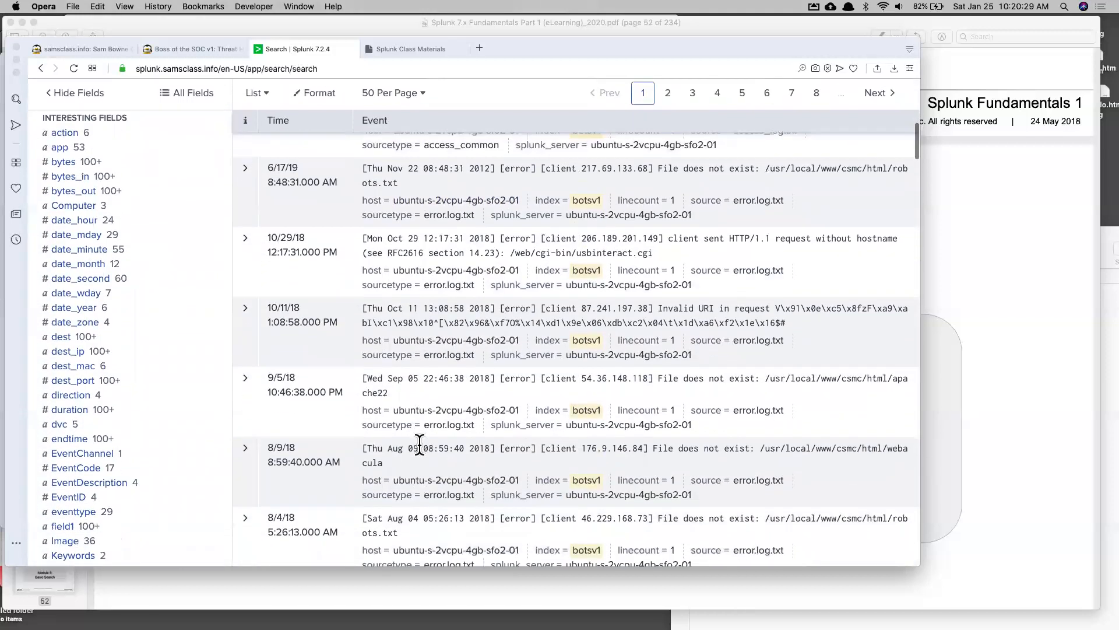
{"action": "scroll", "coordinate": [429, 326], "scroll_direction": "down", "scroll_amount": 7}
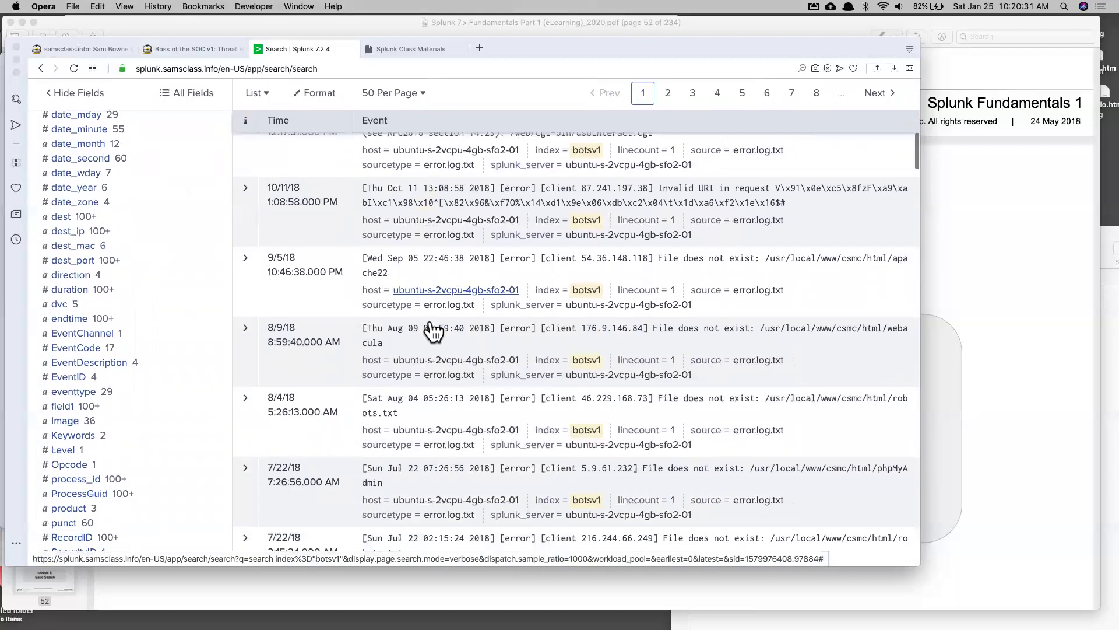
{"action": "scroll", "coordinate": [433, 331], "scroll_direction": "down", "scroll_amount": 10}
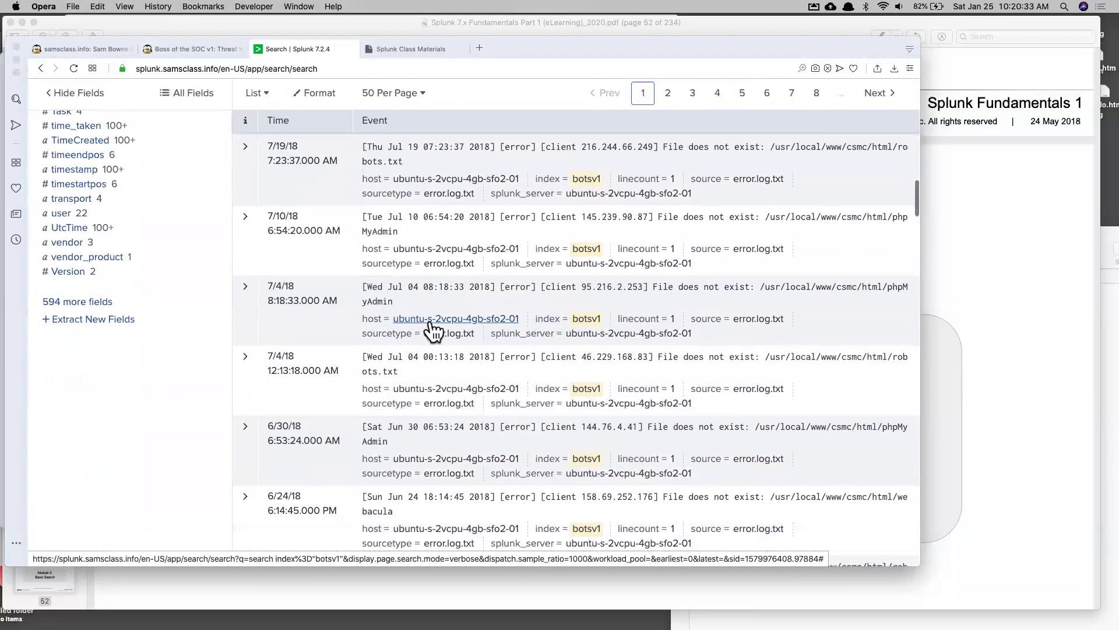
{"action": "scroll", "coordinate": [432, 327], "scroll_direction": "down", "scroll_amount": 8}
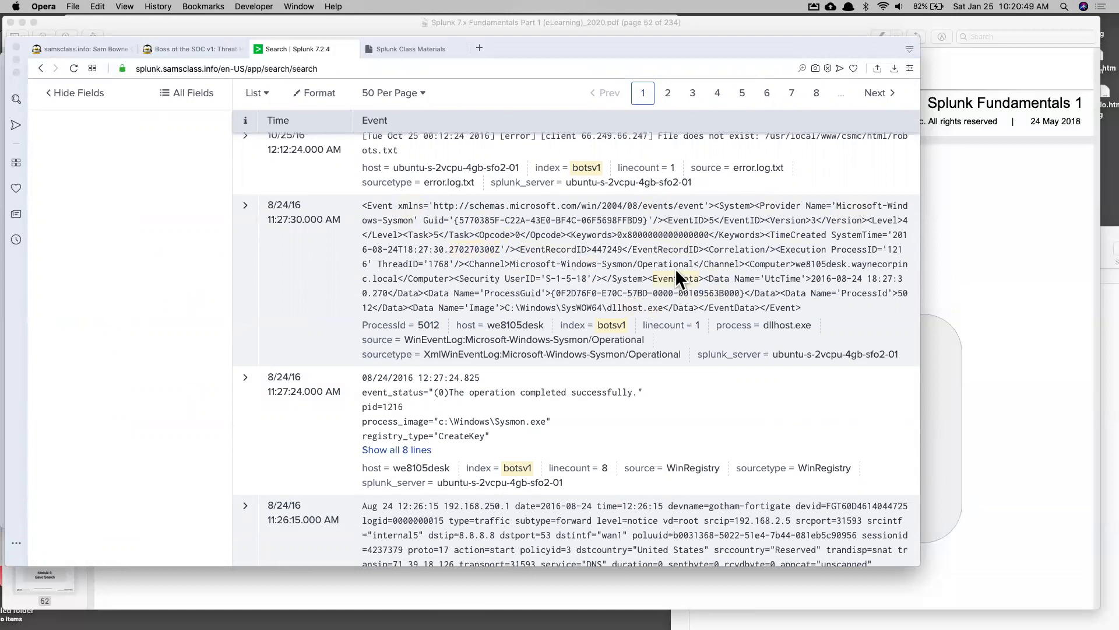
{"action": "scroll", "coordinate": [619, 280], "scroll_direction": "down", "scroll_amount": 1}
{"action": "scroll", "coordinate": [619, 279], "scroll_direction": "down", "scroll_amount": 5}
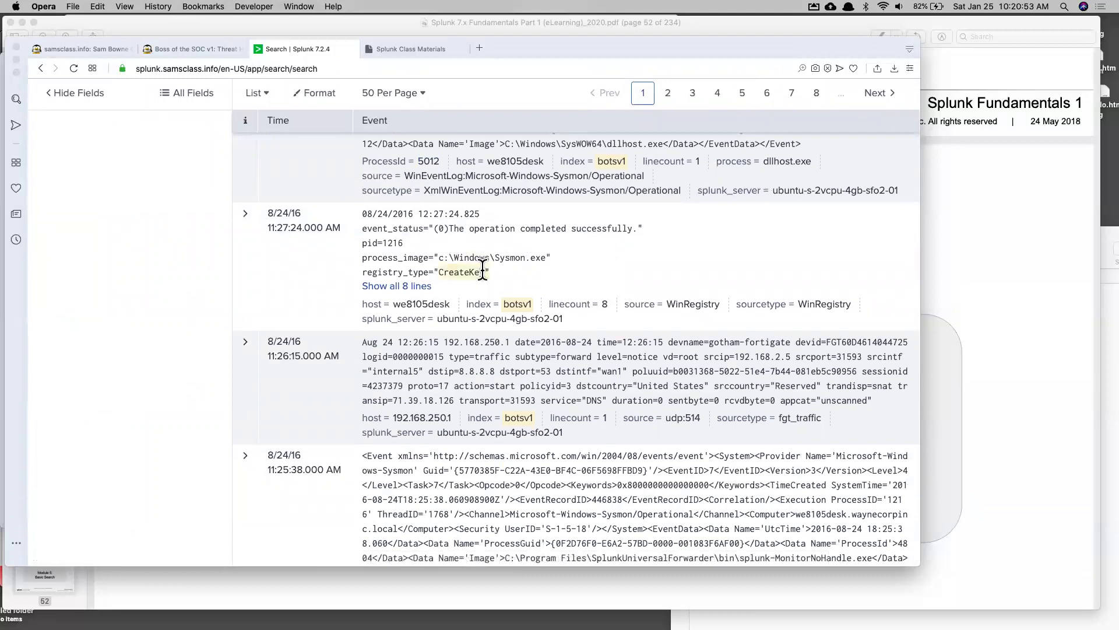
{"action": "scroll", "coordinate": [466, 285], "scroll_direction": "down", "scroll_amount": 8}
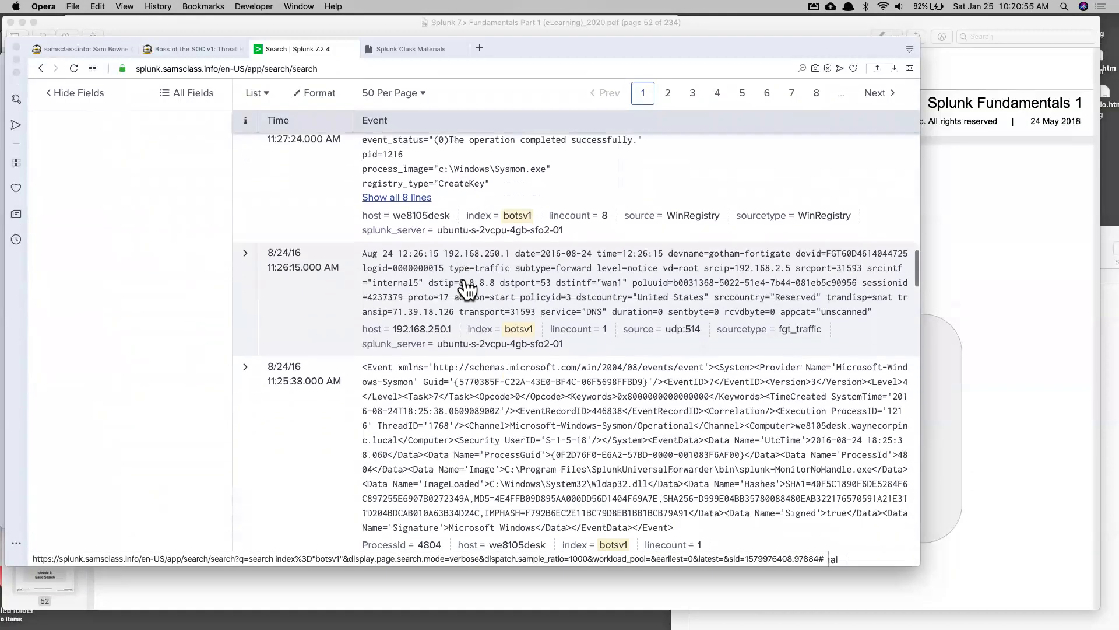
{"action": "scroll", "coordinate": [465, 278], "scroll_direction": "down", "scroll_amount": 12}
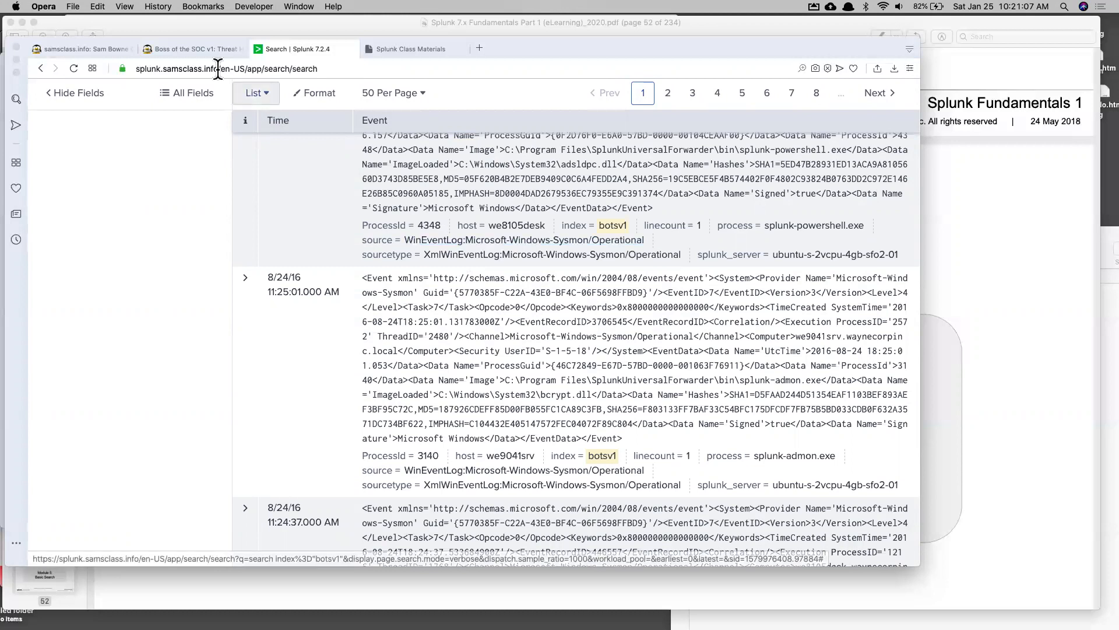
On the project page, review the sourcetype table and copy sourcetype="stream:http" from the Viewing stream:http Events section
{"action": "left_click", "coordinate": [206, 52]}
{"action": "scroll", "coordinate": [284, 393], "scroll_direction": "down", "scroll_amount": 10}
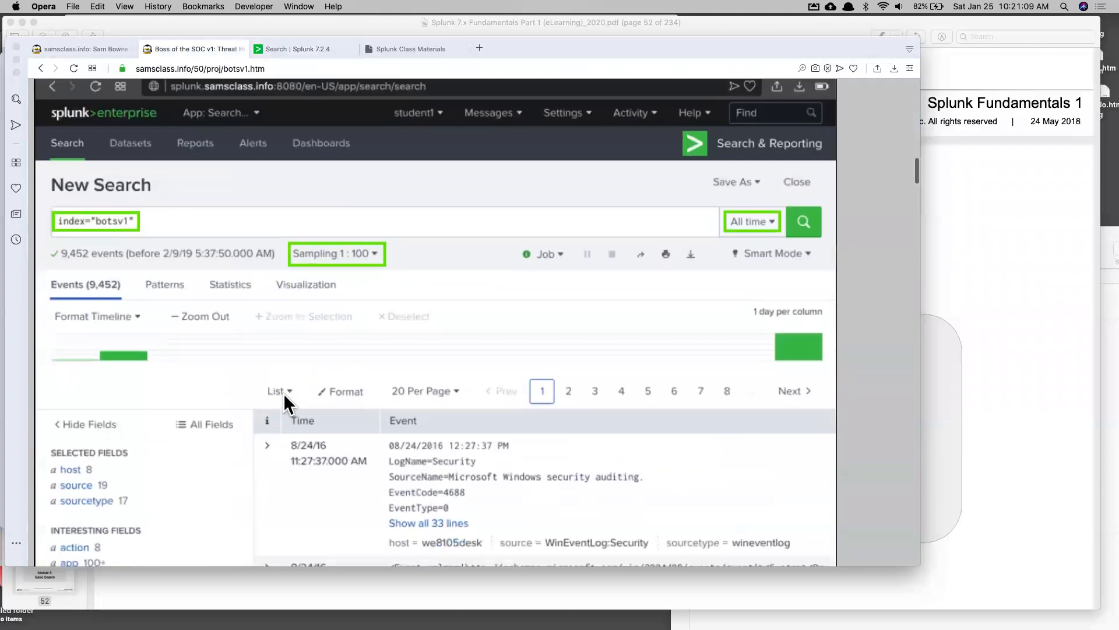
{"action": "scroll", "coordinate": [283, 393], "scroll_direction": "down", "scroll_amount": 4}
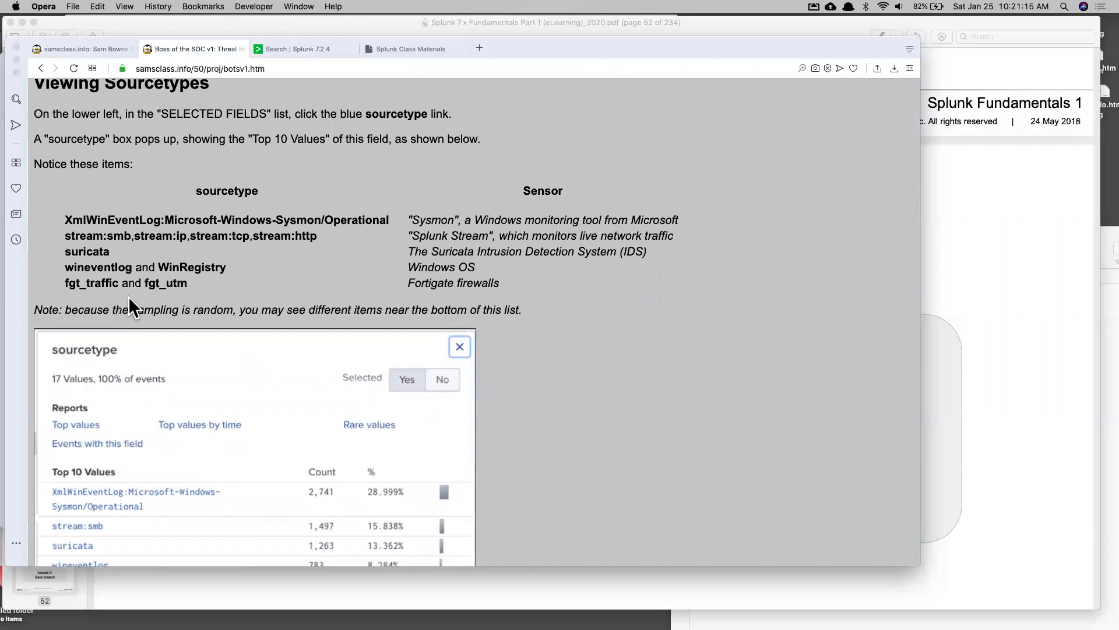
{"action": "scroll", "coordinate": [128, 296], "scroll_direction": "down", "scroll_amount": 10}
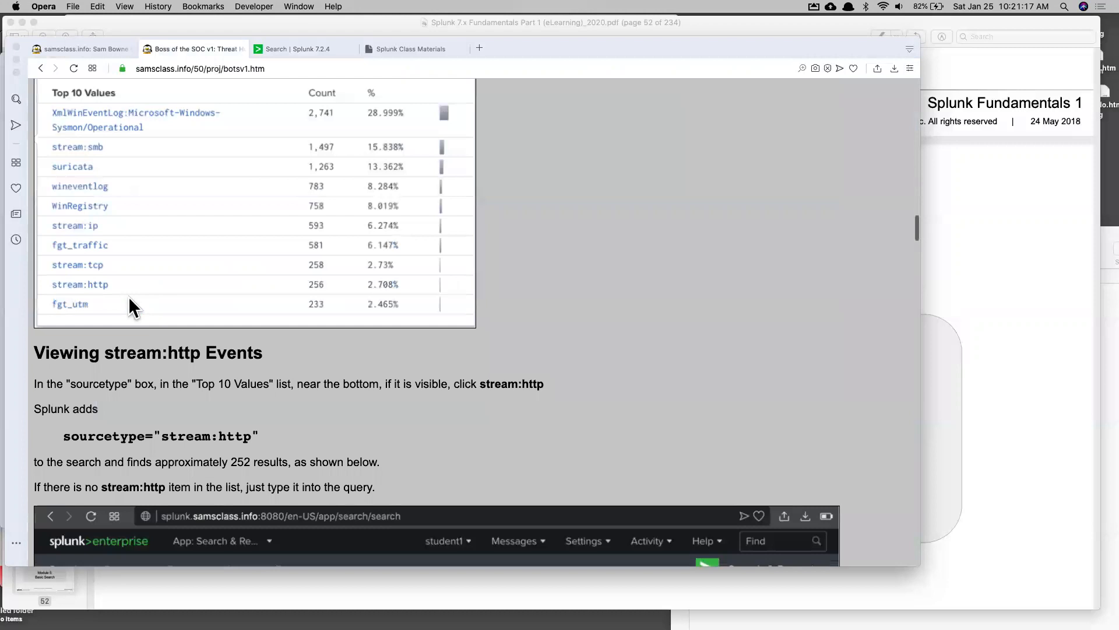
{"action": "scroll", "coordinate": [129, 296], "scroll_direction": "up", "scroll_amount": 9}
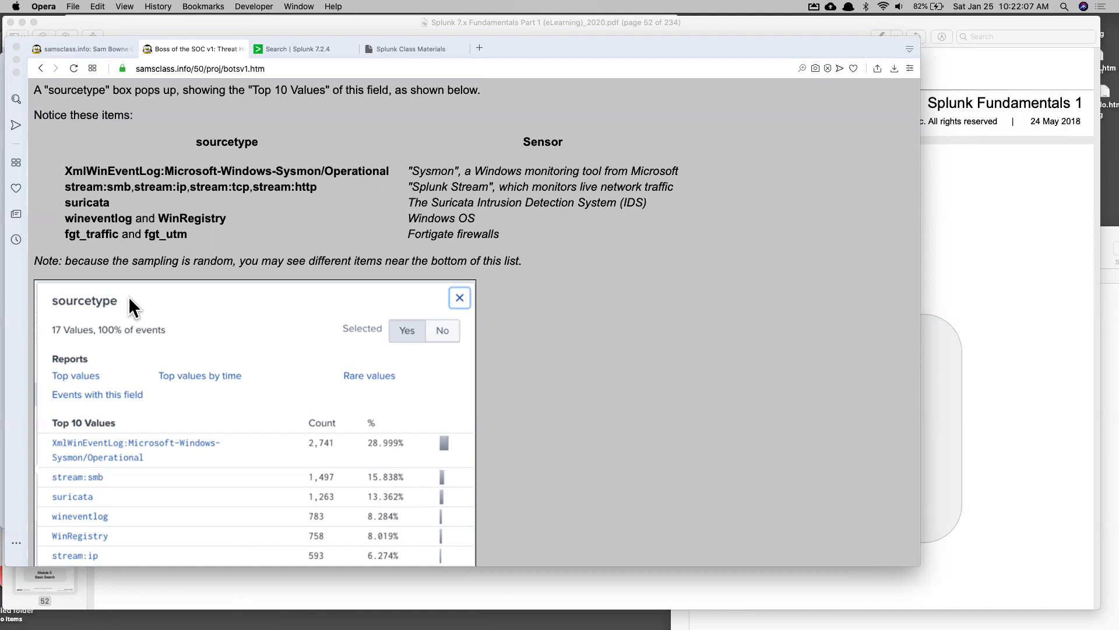
{"action": "scroll", "coordinate": [128, 296], "scroll_direction": "down", "scroll_amount": 10}
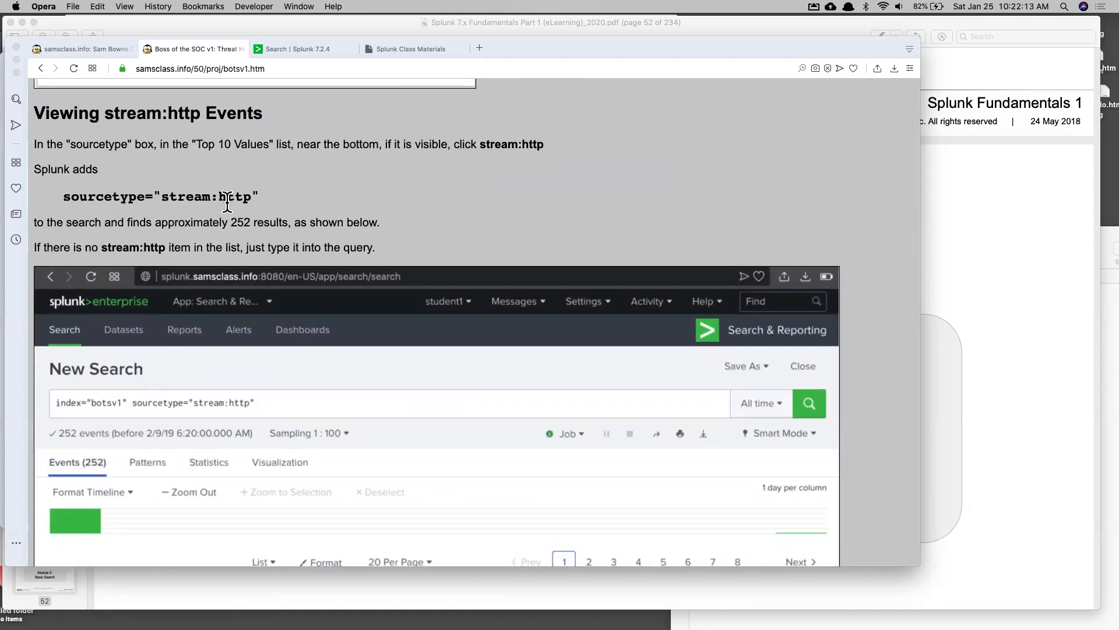
{"action": "left_click_drag", "start_coordinate": [265, 200], "coordinate": [65, 198]}
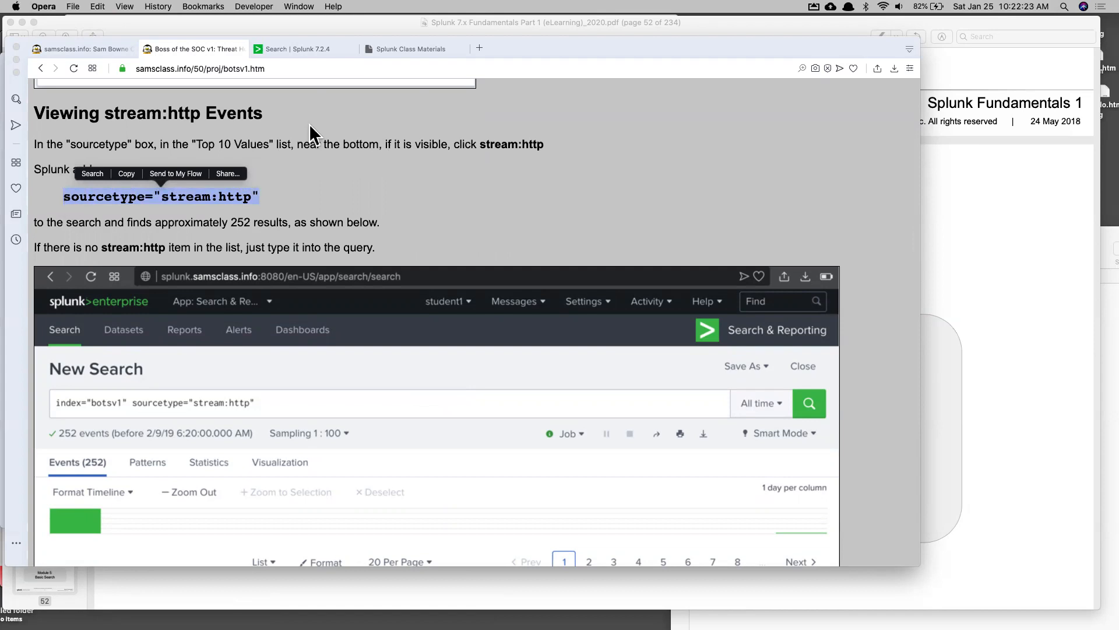
Append sourcetype="stream:http" to the index="botsv1" query in Splunk and run the search
{"action": "left_click", "coordinate": [309, 49]}
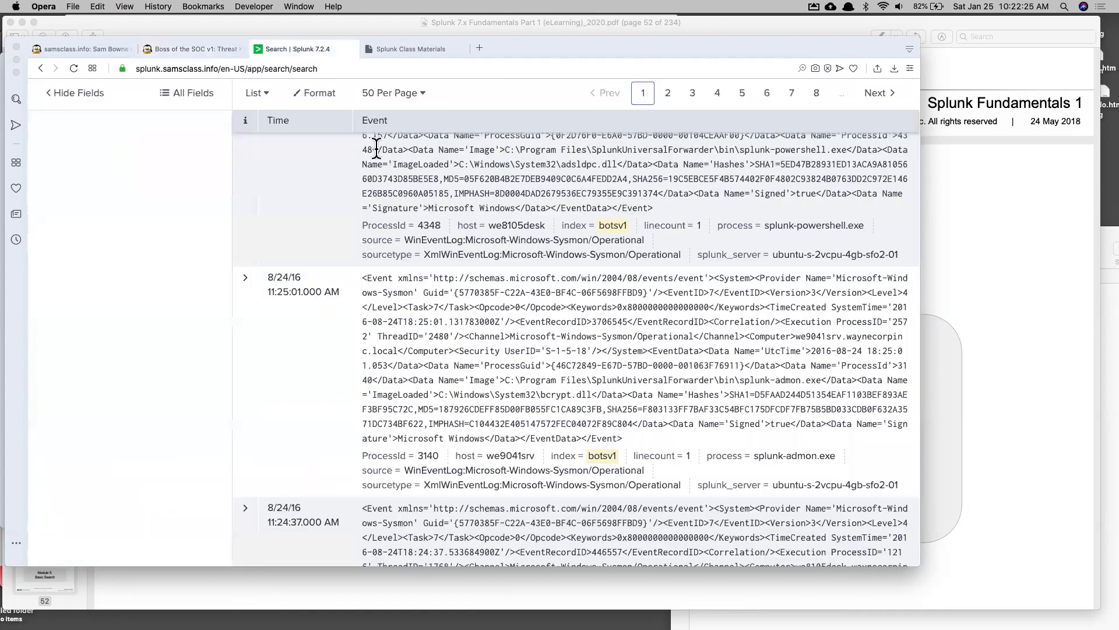
{"action": "scroll", "coordinate": [376, 149], "scroll_direction": "up", "scroll_amount": 10}
{"action": "scroll", "coordinate": [376, 148], "scroll_direction": "up", "scroll_amount": 10}
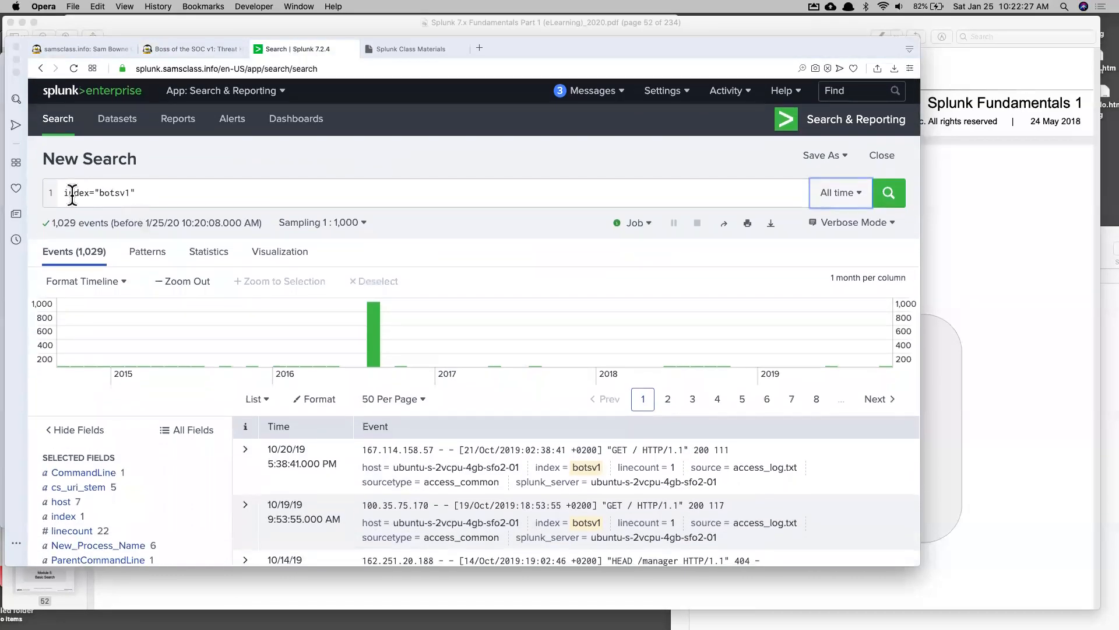
{"action": "left_click", "coordinate": [147, 192]}
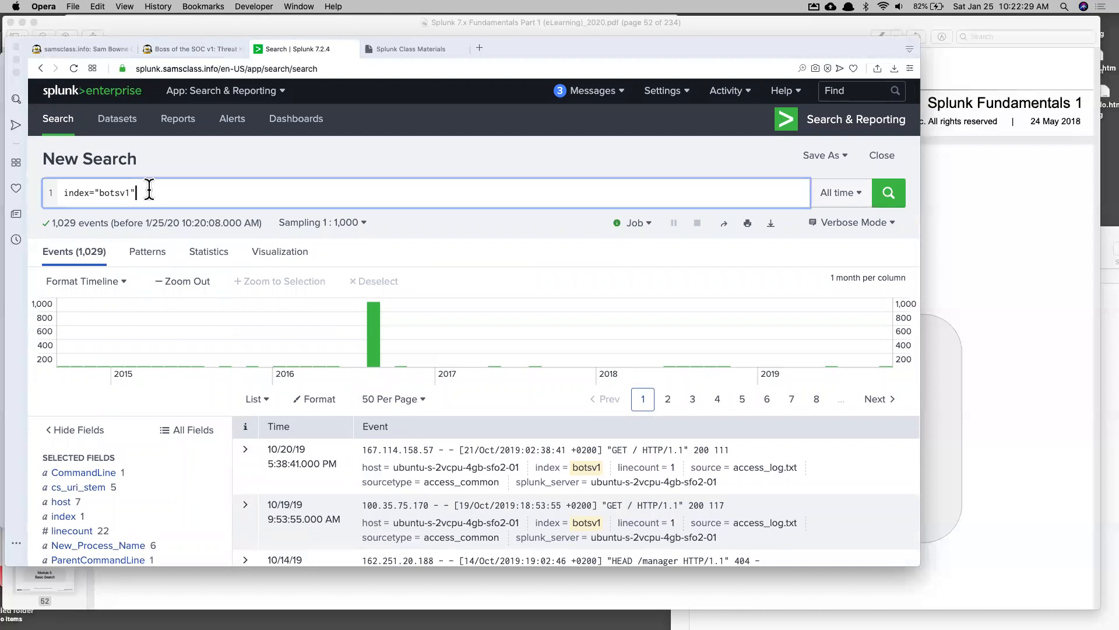
{"action": "key", "text": "Down"}
{"action": "key", "text": "Return"}
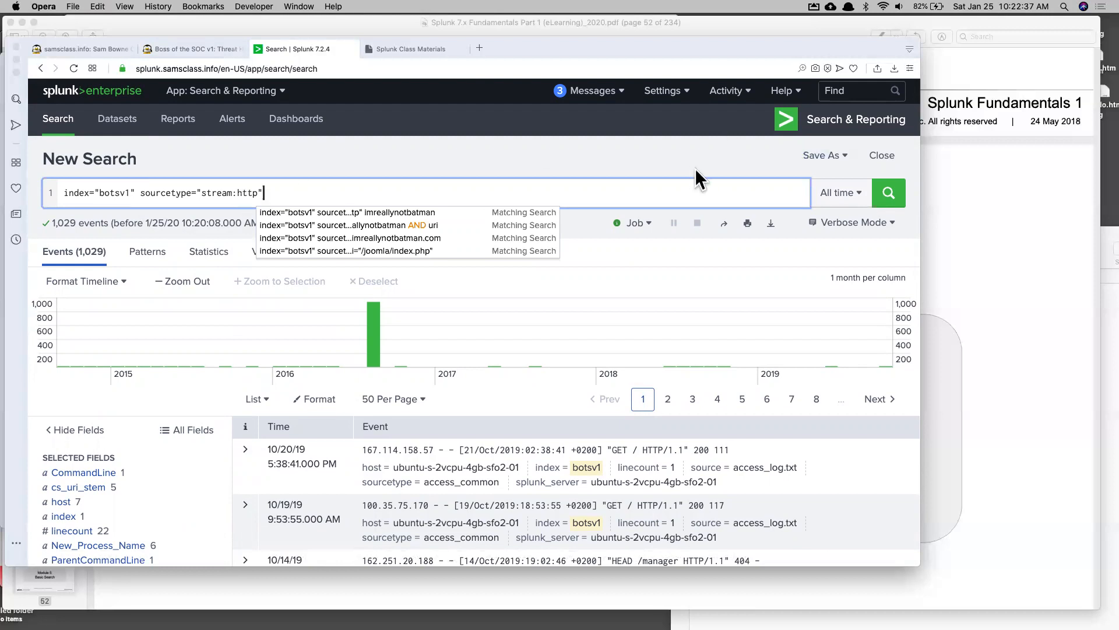
{"action": "left_click", "coordinate": [887, 198]}
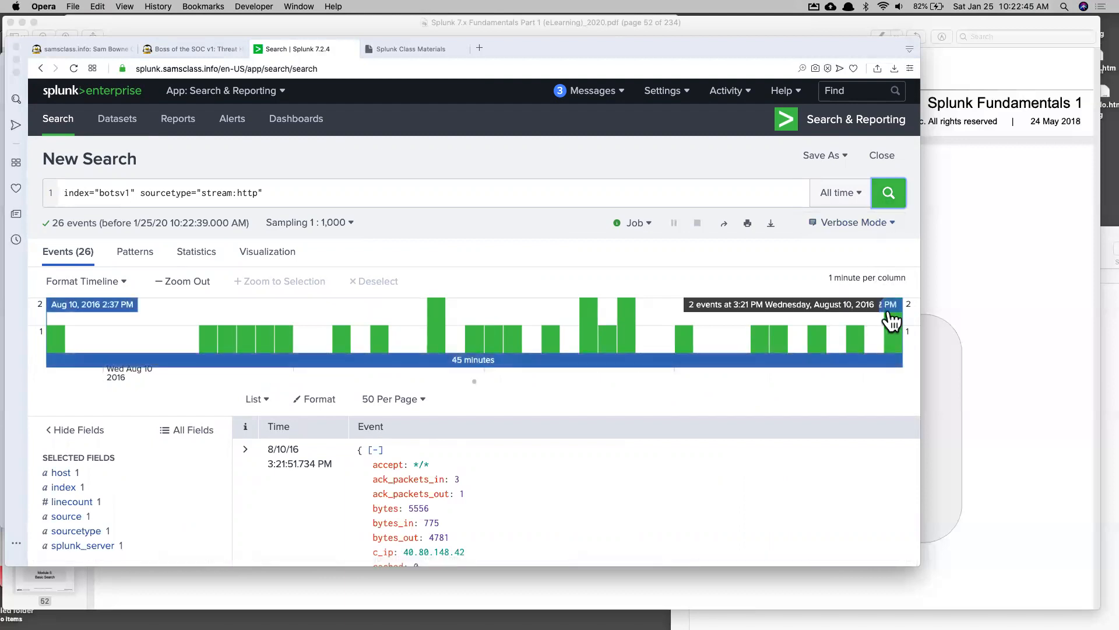
Examine the timeline and the first stream:http event's fields, including its HTML content, HTTP headers, form data and site
{"action": "mouse_move", "coordinate": [856, 337]}
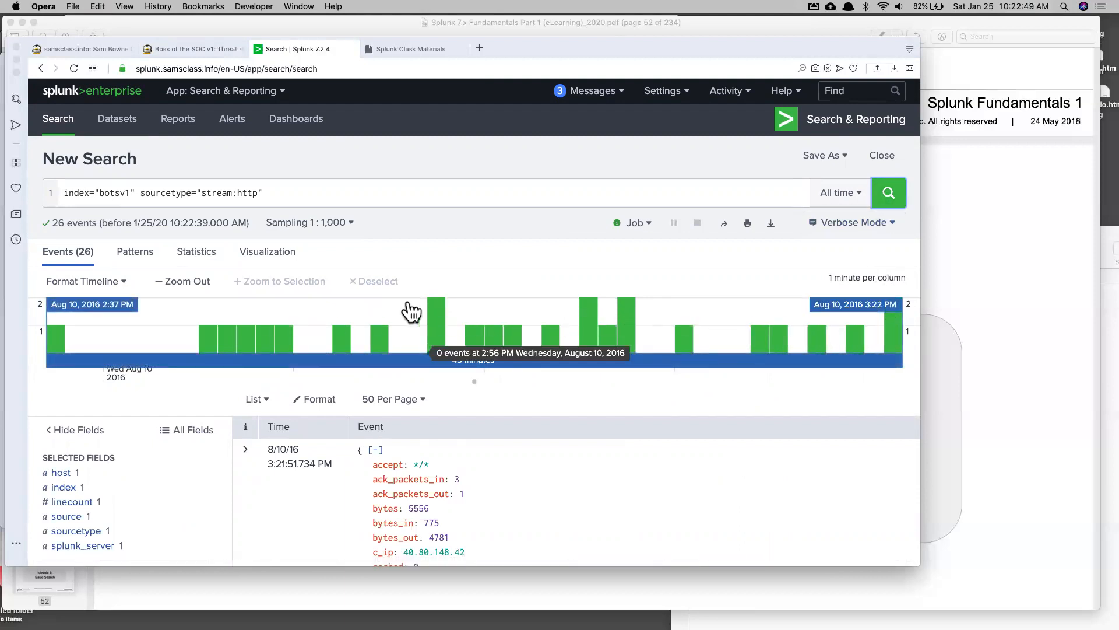
{"action": "scroll", "coordinate": [265, 478], "scroll_direction": "down", "scroll_amount": 3}
{"action": "scroll", "coordinate": [264, 473], "scroll_direction": "down", "scroll_amount": 5}
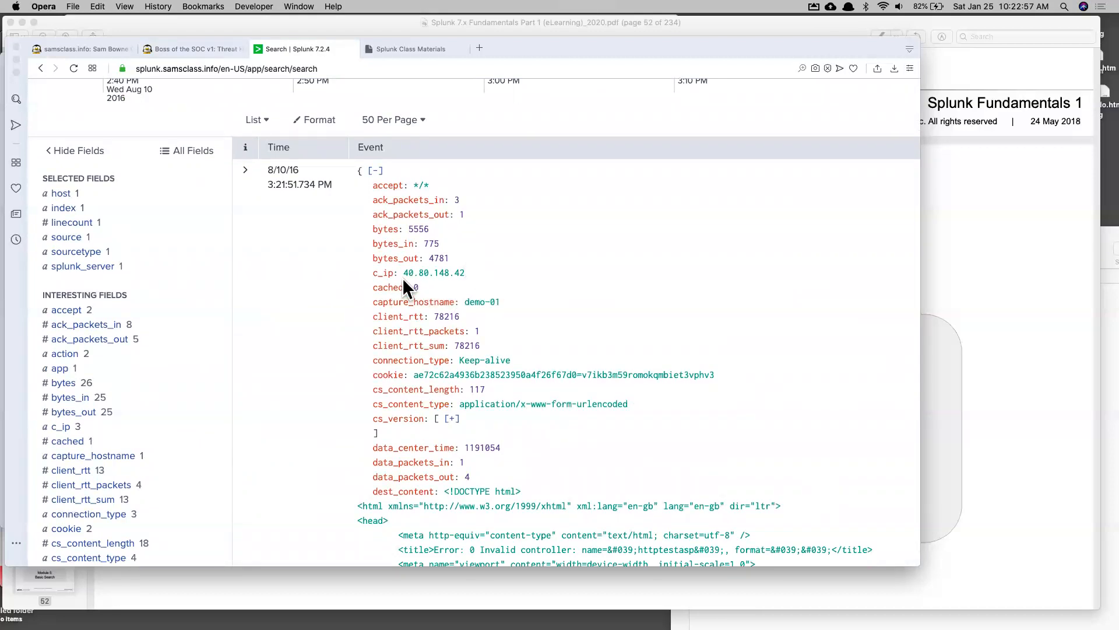
{"action": "scroll", "coordinate": [423, 278], "scroll_direction": "down", "scroll_amount": 8}
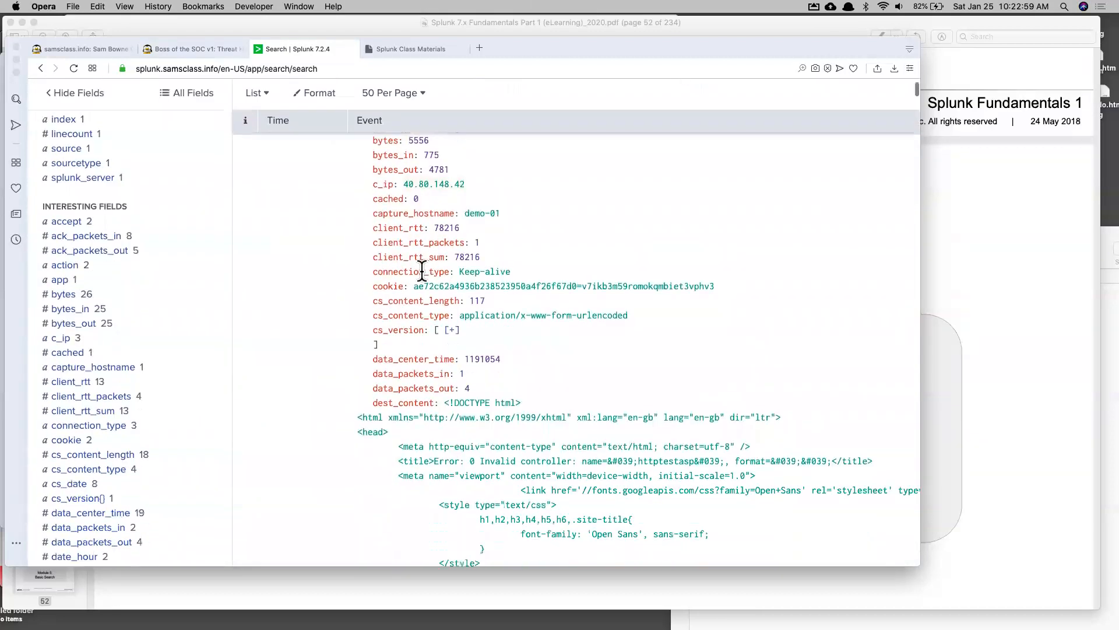
{"action": "scroll", "coordinate": [493, 207], "scroll_direction": "down", "scroll_amount": 1}
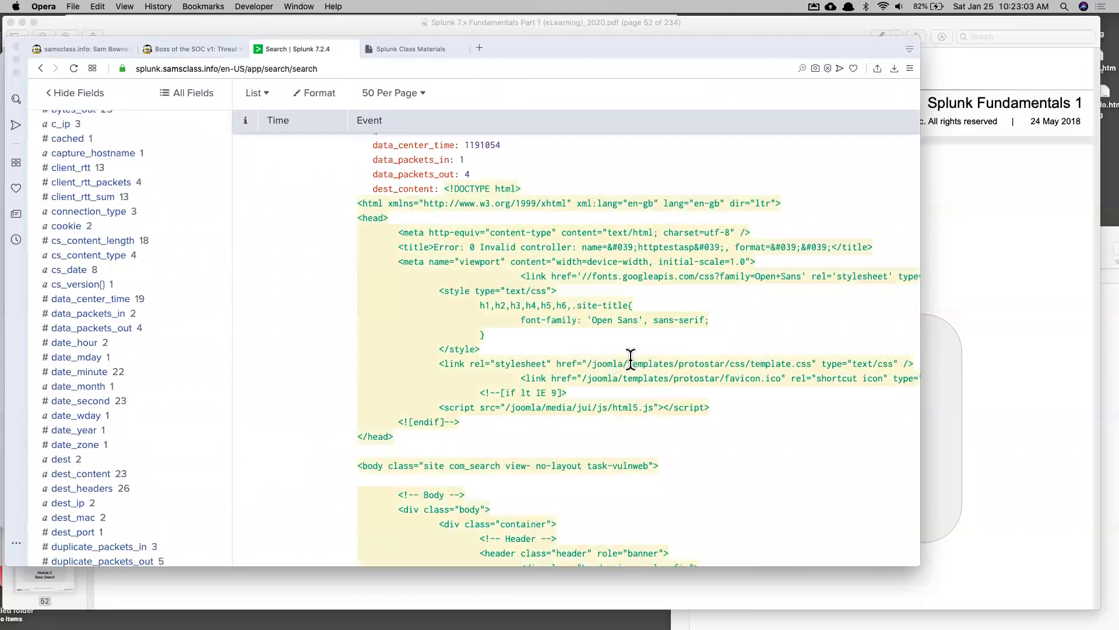
{"action": "scroll", "coordinate": [630, 358], "scroll_direction": "down", "scroll_amount": 15}
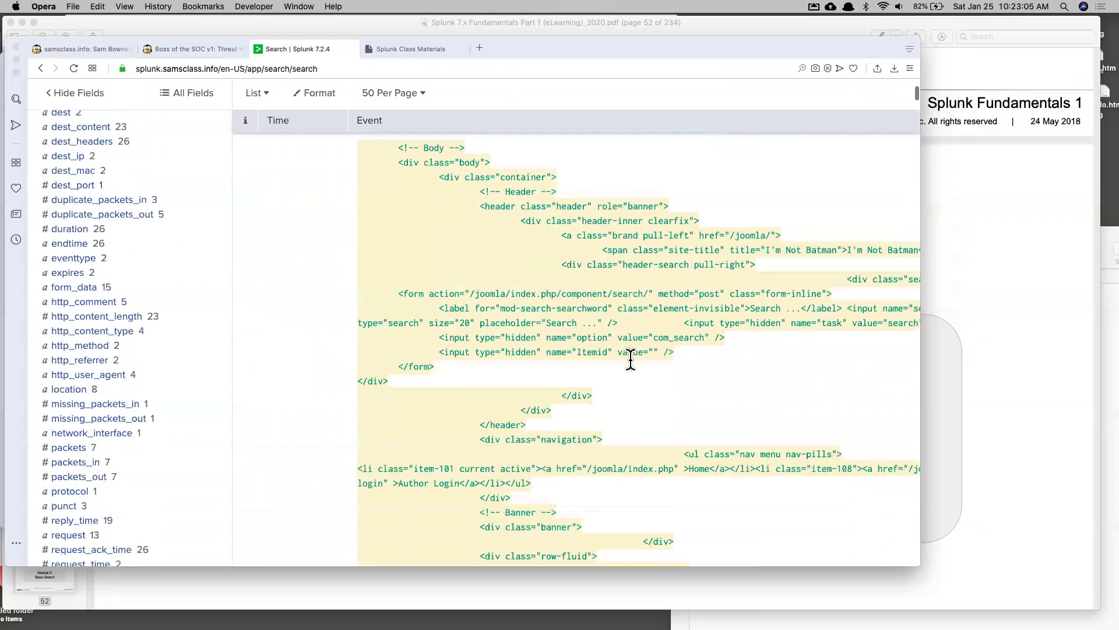
{"action": "scroll", "coordinate": [630, 357], "scroll_direction": "down", "scroll_amount": 15}
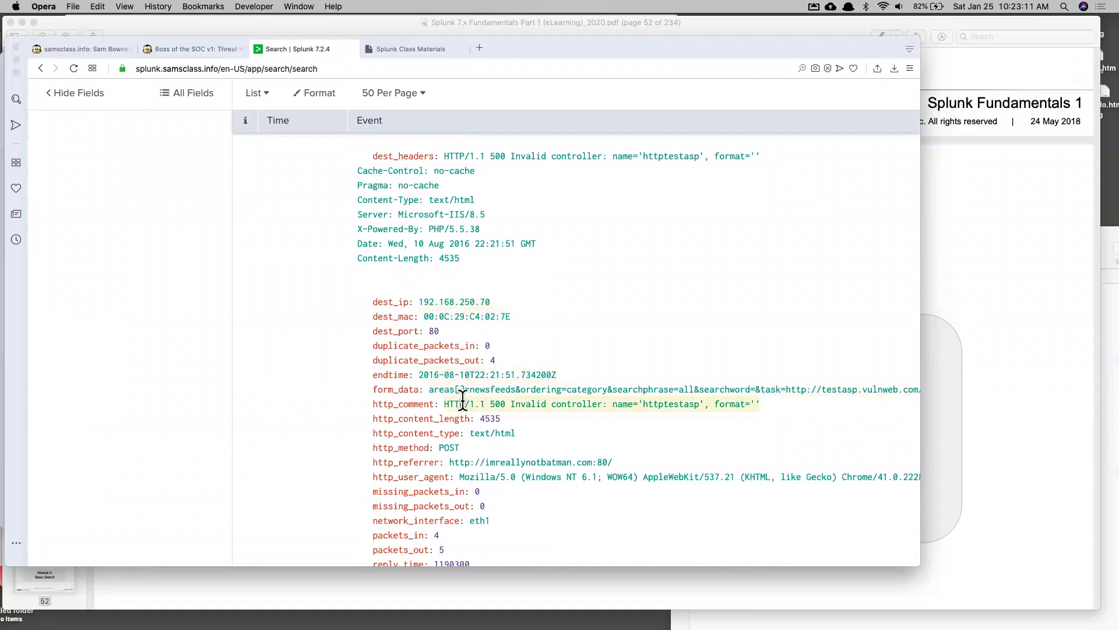
{"action": "scroll", "coordinate": [466, 326], "scroll_direction": "down", "scroll_amount": 5}
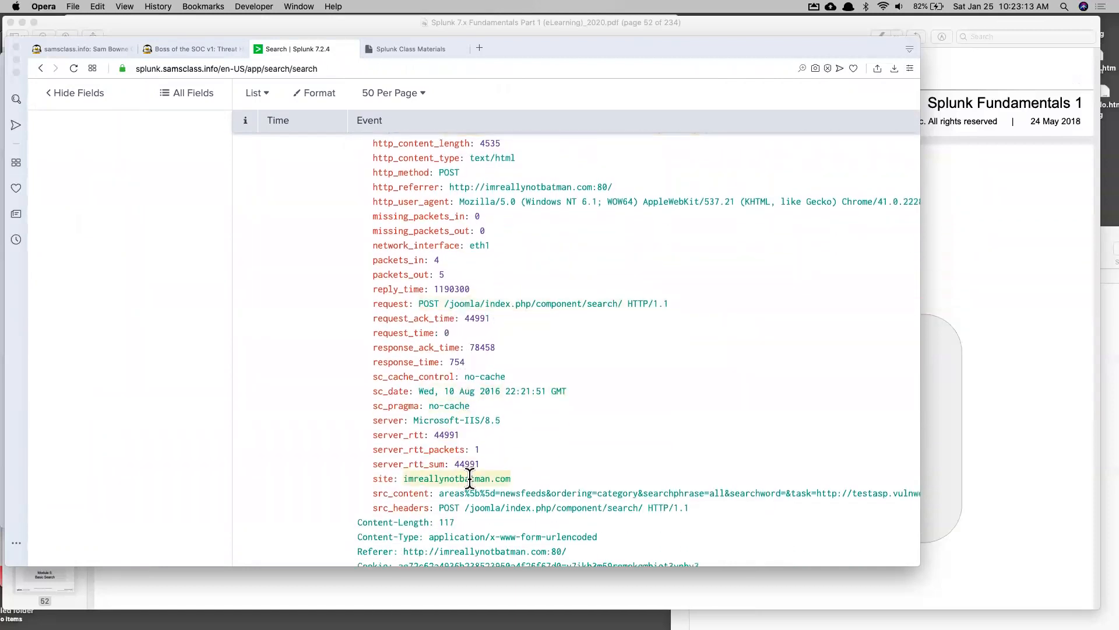
{"action": "scroll", "coordinate": [470, 484], "scroll_direction": "up", "scroll_amount": 10}
{"action": "scroll", "coordinate": [467, 486], "scroll_direction": "up", "scroll_amount": 15}
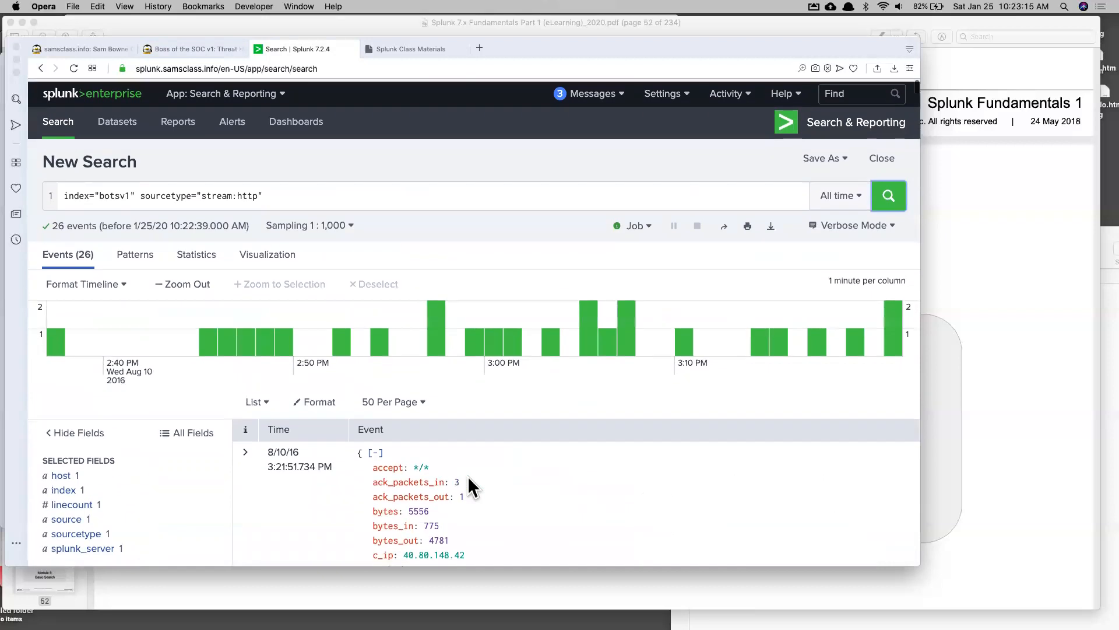
Collapse the first stream:http event, examine its raw text including the HTML page and headers, and restore syntax highlighting
{"action": "scroll", "coordinate": [467, 487], "scroll_direction": "down", "scroll_amount": 1}
{"action": "scroll", "coordinate": [292, 401], "scroll_direction": "down", "scroll_amount": 1}
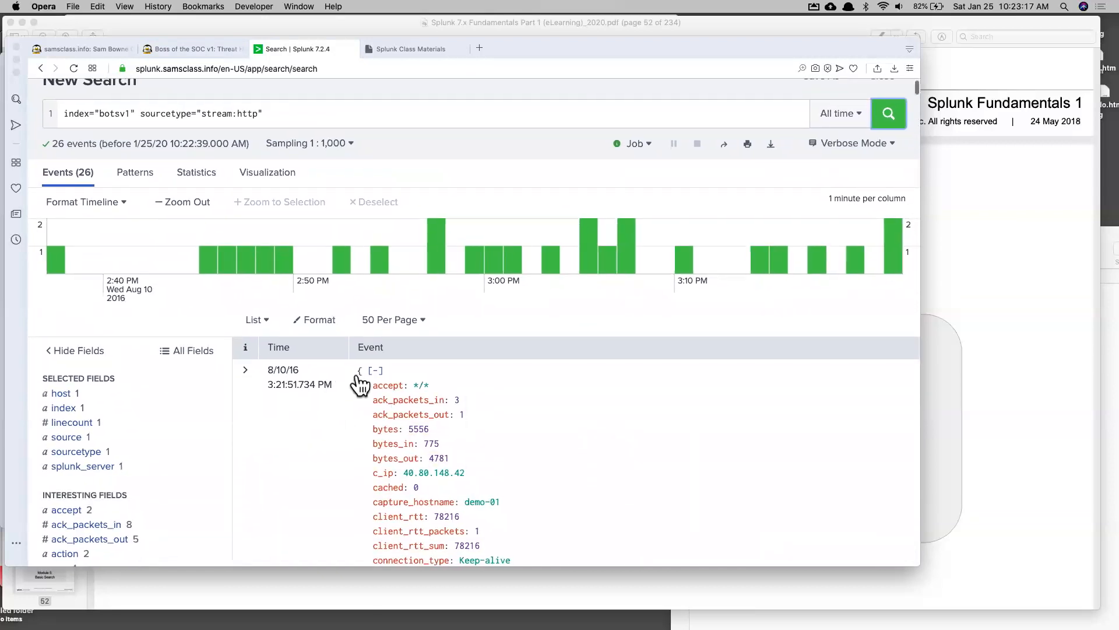
{"action": "left_click", "coordinate": [375, 371]}
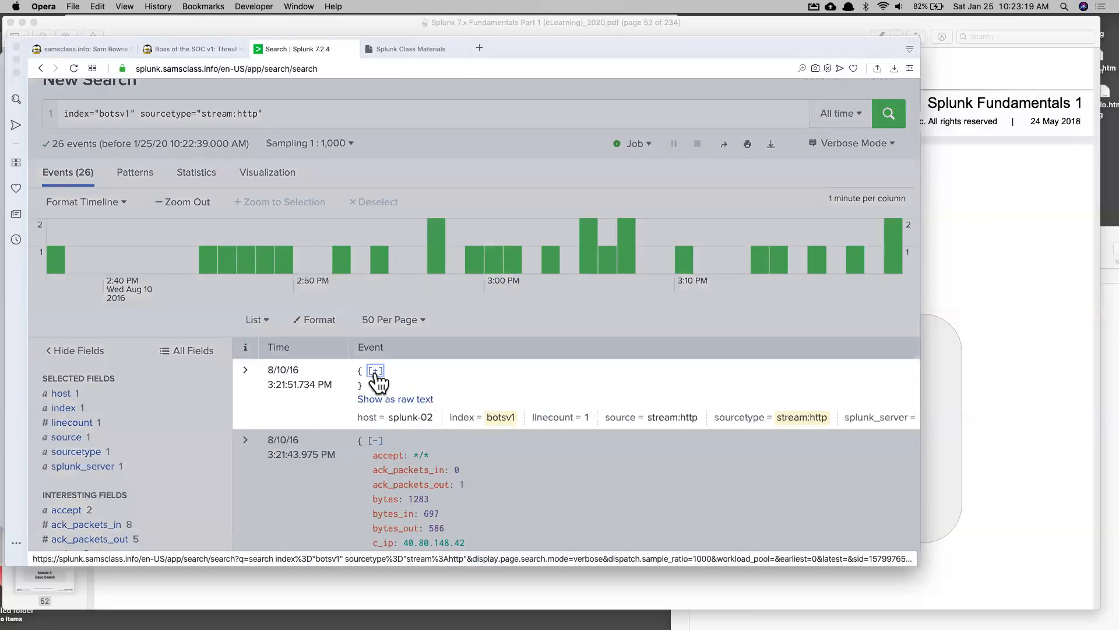
{"action": "left_click", "coordinate": [421, 400]}
{"action": "scroll", "coordinate": [425, 400], "scroll_direction": "down", "scroll_amount": 1}
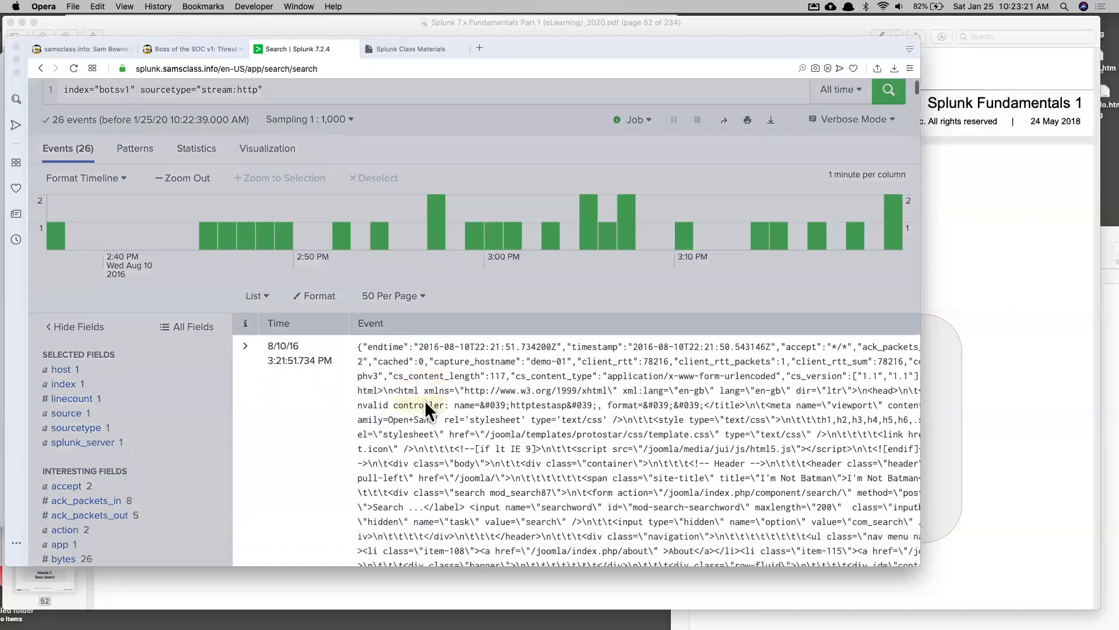
{"action": "scroll", "coordinate": [424, 400], "scroll_direction": "down", "scroll_amount": 5}
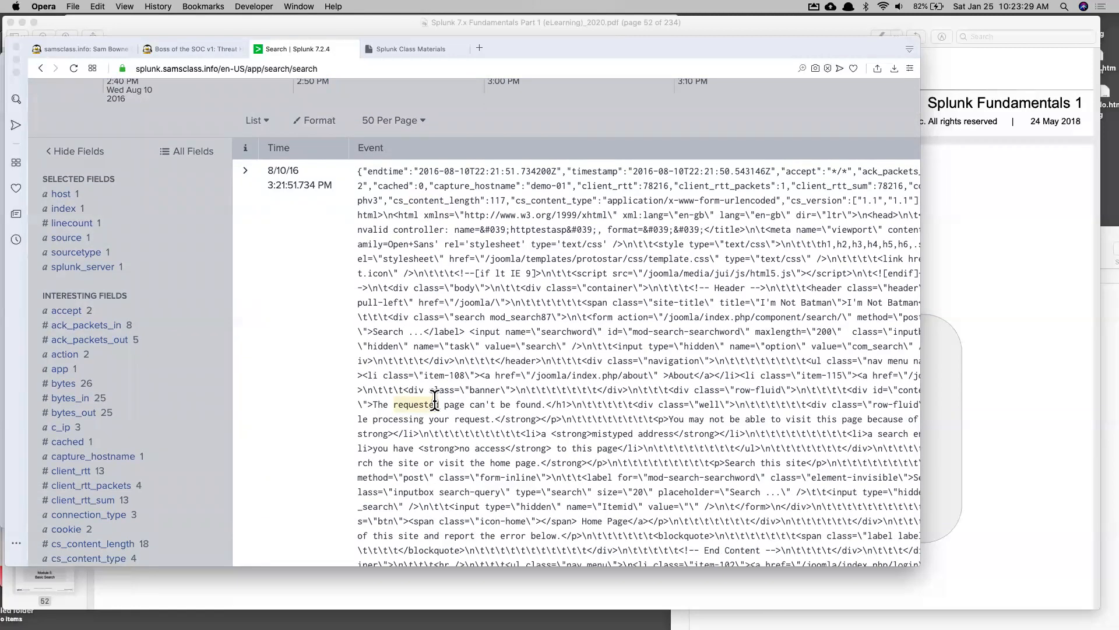
{"action": "scroll", "coordinate": [559, 428], "scroll_direction": "down", "scroll_amount": 10}
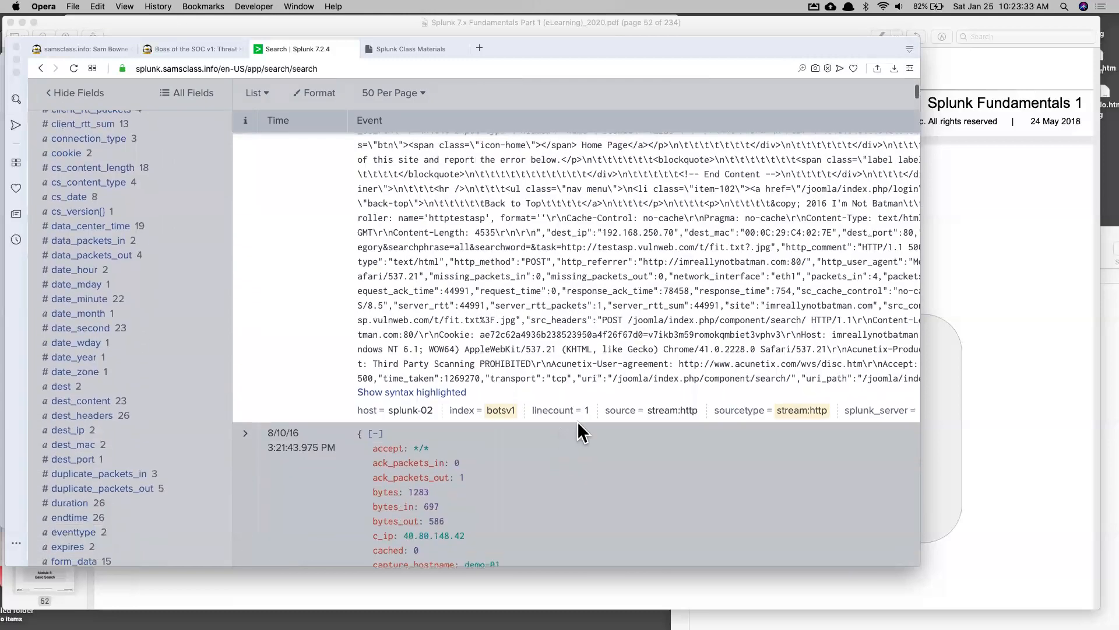
{"action": "scroll", "coordinate": [579, 425], "scroll_direction": "up", "scroll_amount": 15}
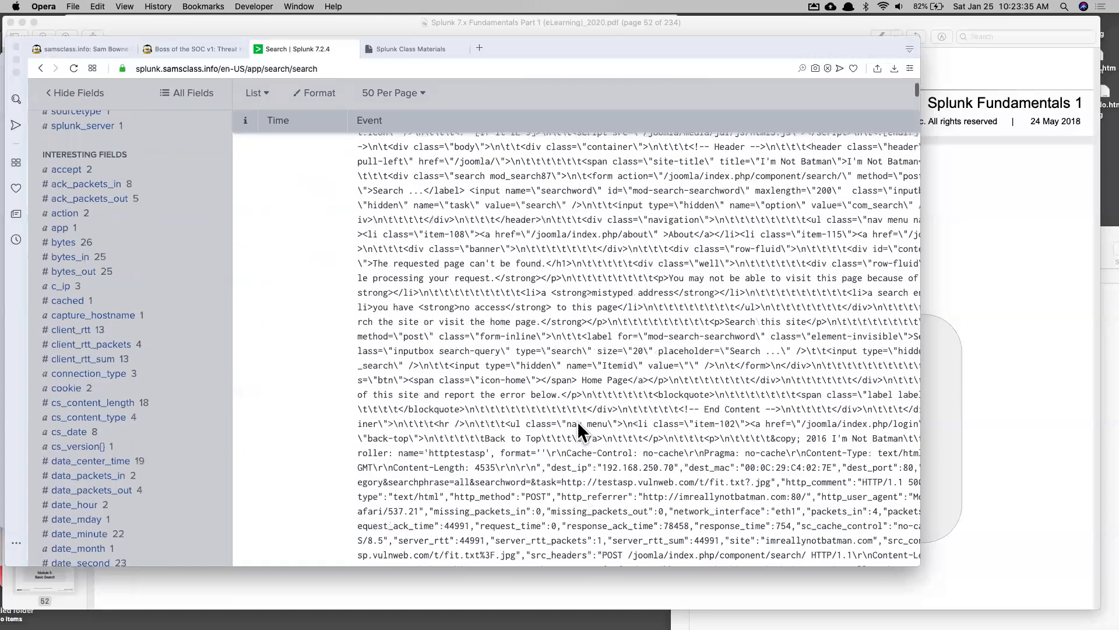
{"action": "scroll", "coordinate": [578, 421], "scroll_direction": "down", "scroll_amount": 15}
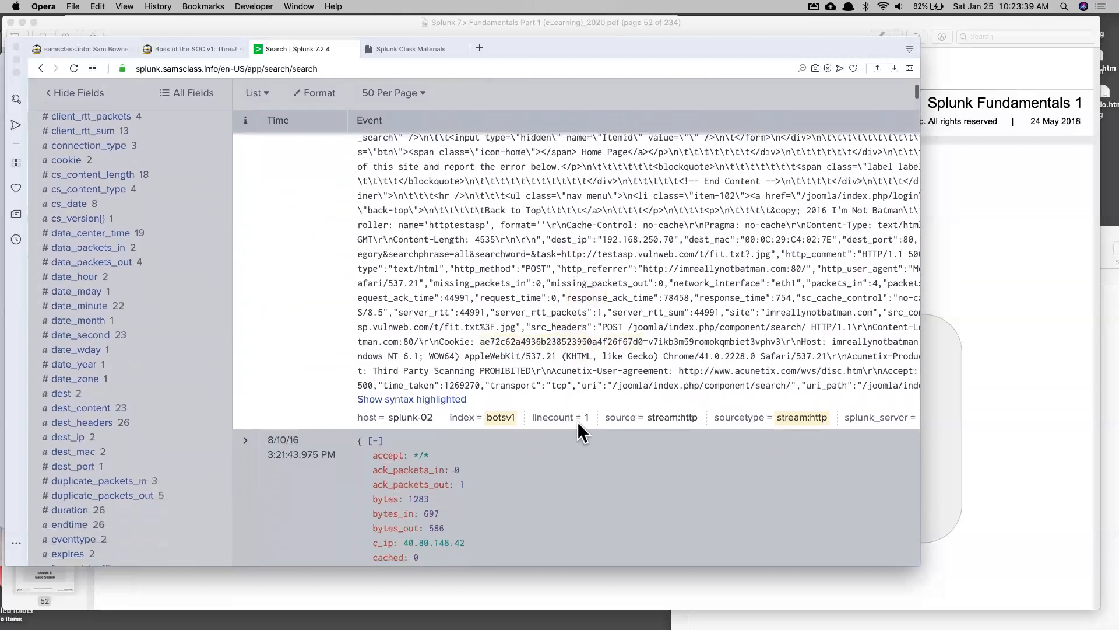
{"action": "left_click", "coordinate": [444, 399]}
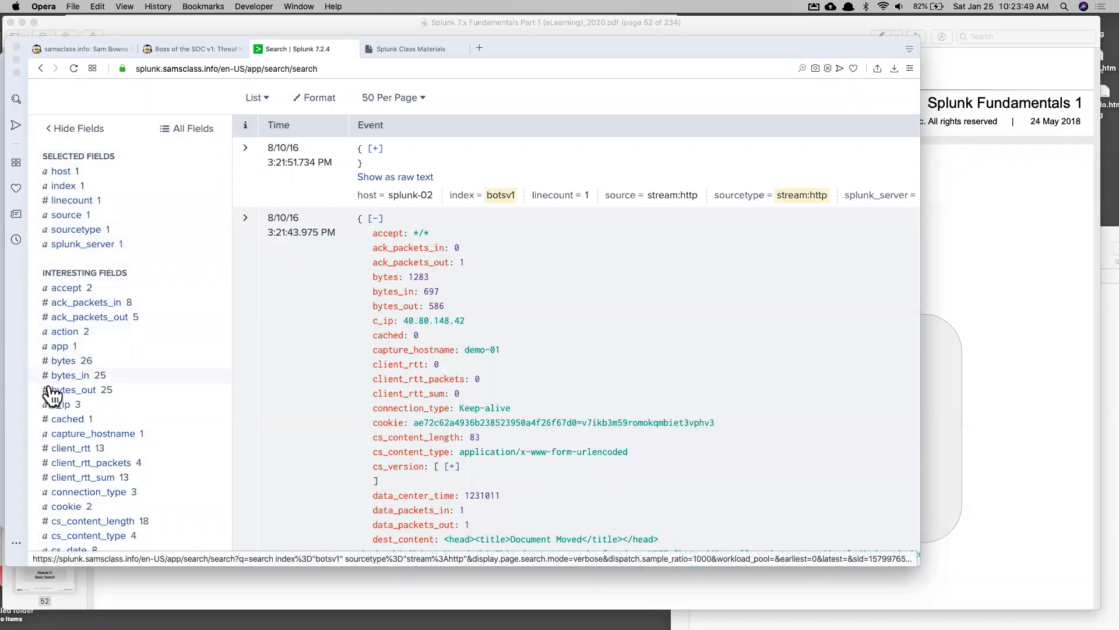
Inspect the c_ip field's values and filter the search to the client address 40.80.148.42
{"action": "scroll", "coordinate": [274, 227], "scroll_direction": "up", "scroll_amount": 10}
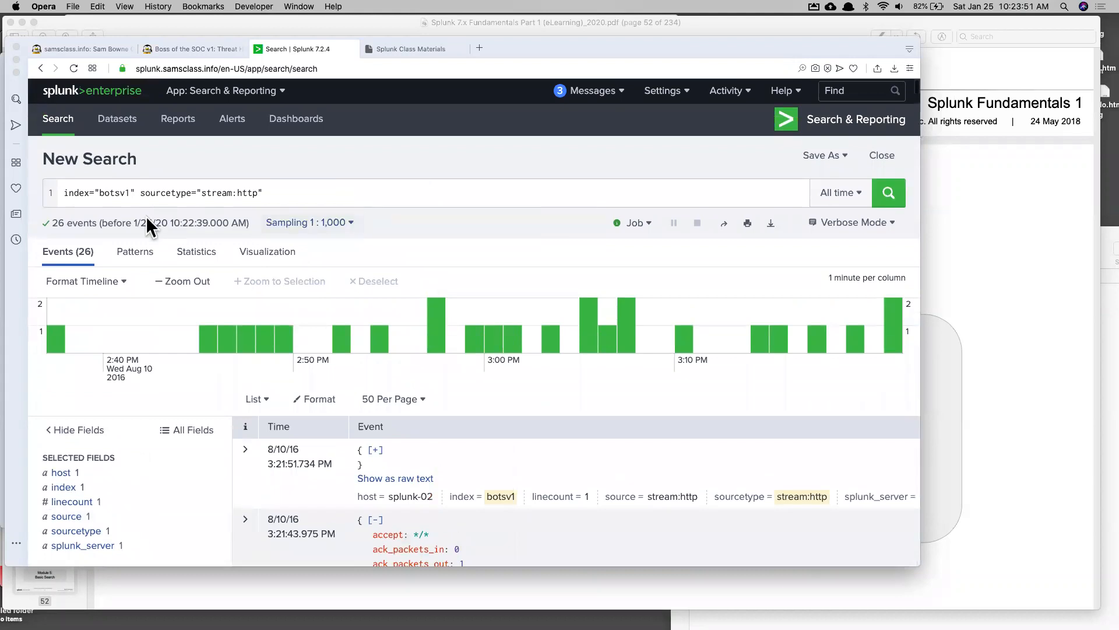
{"action": "scroll", "coordinate": [155, 337], "scroll_direction": "down", "scroll_amount": 10}
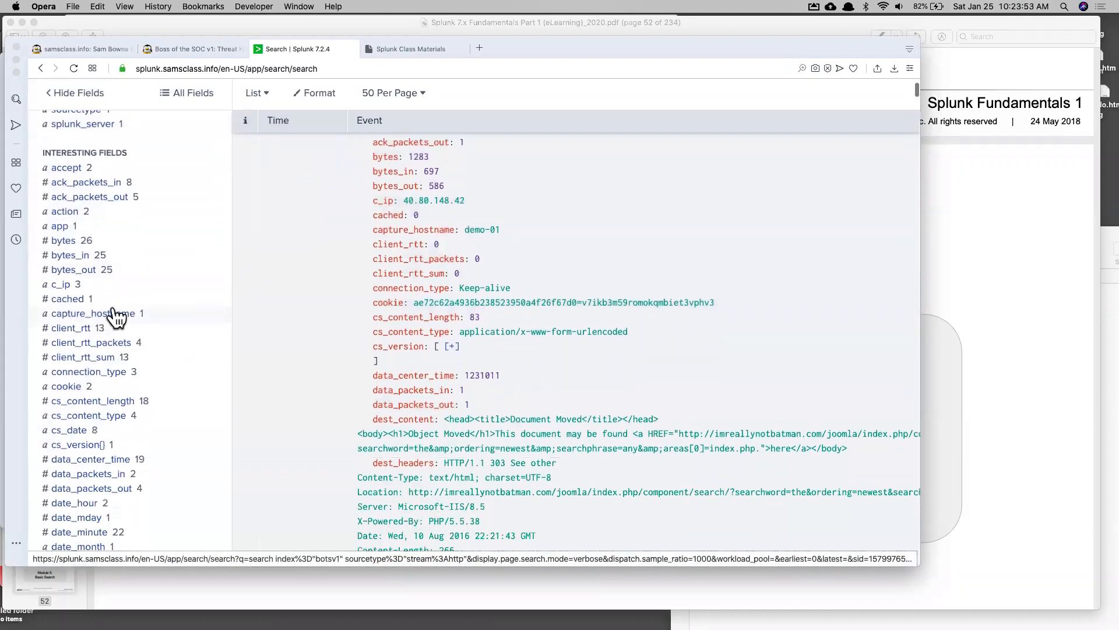
{"action": "left_click", "coordinate": [55, 288]}
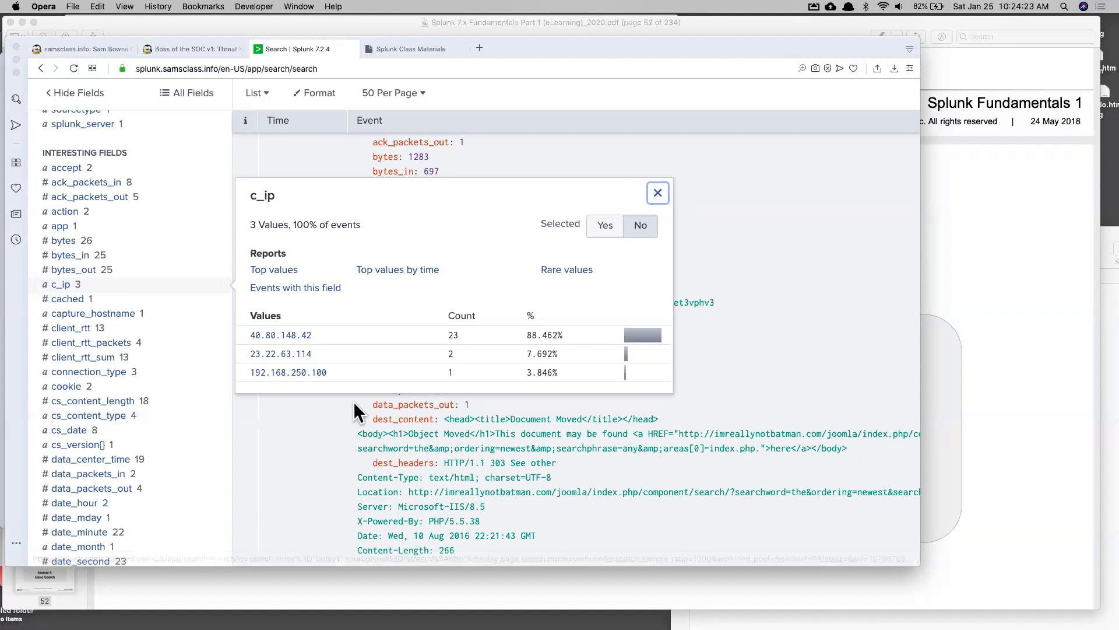
{"action": "left_click", "coordinate": [269, 336]}
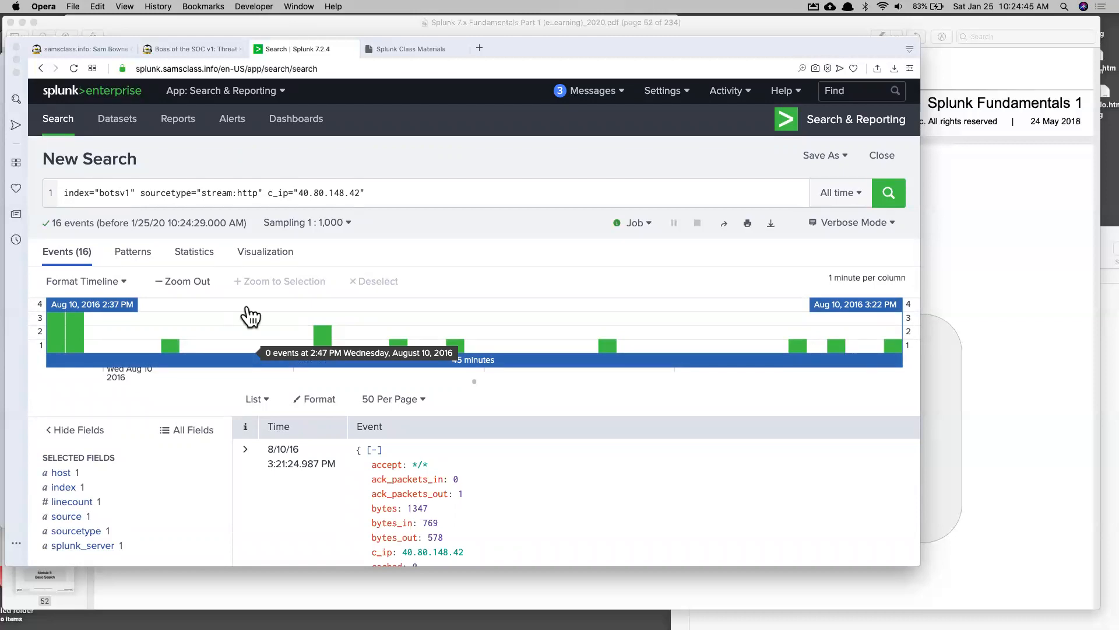
On the project page, find the Viewing HTTP Events section and copy imreallynotbatman.com from its heading
{"action": "left_click", "coordinate": [190, 49]}
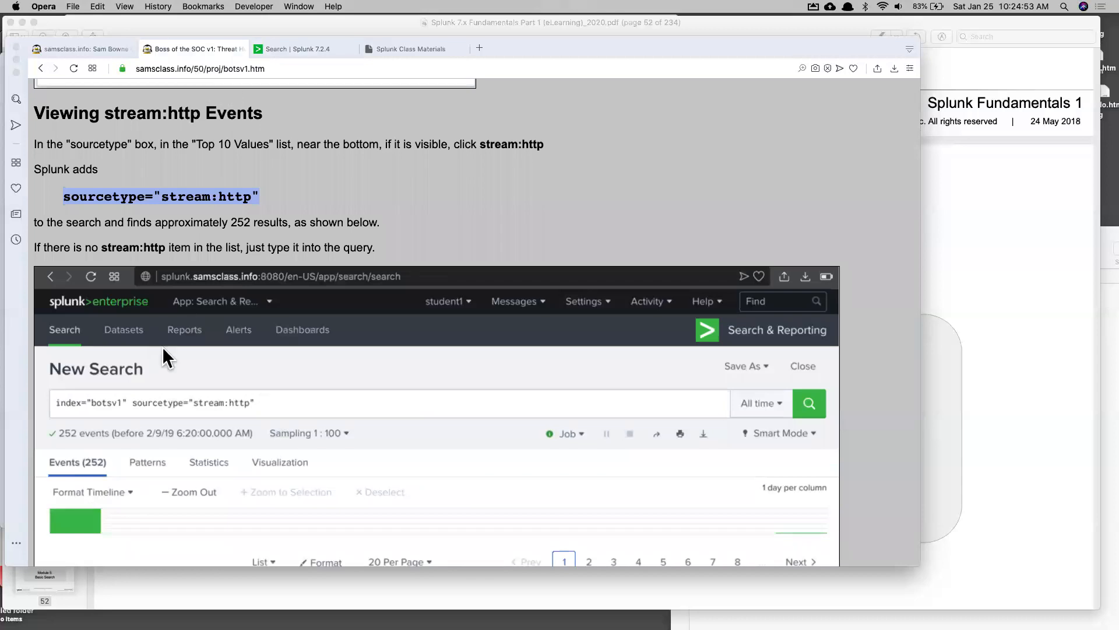
{"action": "scroll", "coordinate": [163, 350], "scroll_direction": "down", "scroll_amount": 15}
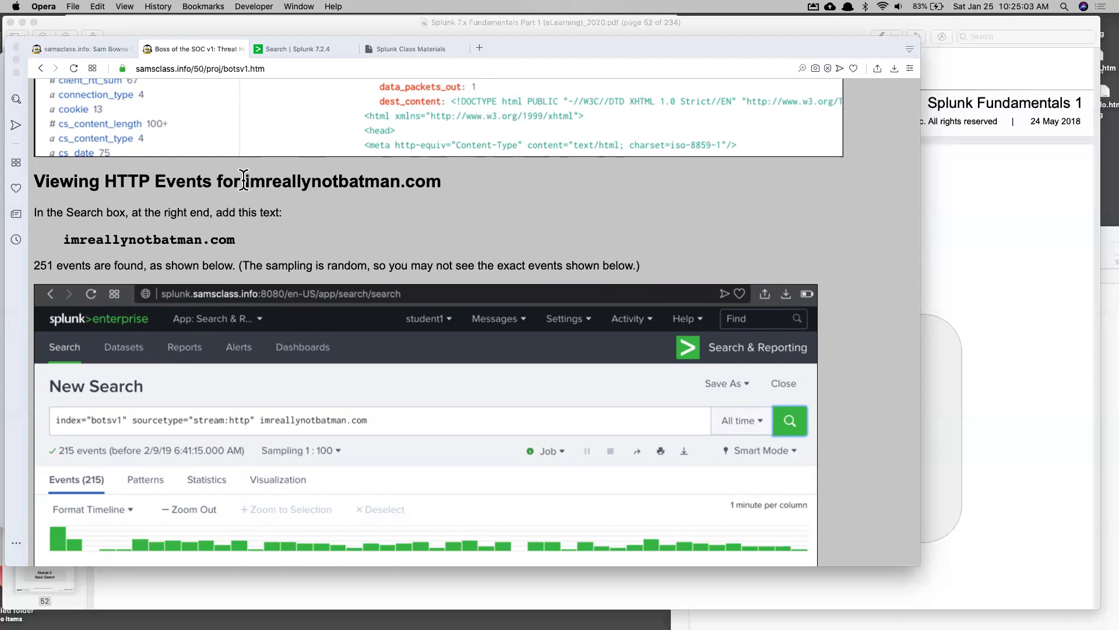
{"action": "left_click_drag", "start_coordinate": [244, 181], "coordinate": [436, 180]}
{"action": "key", "text": "super+c"}
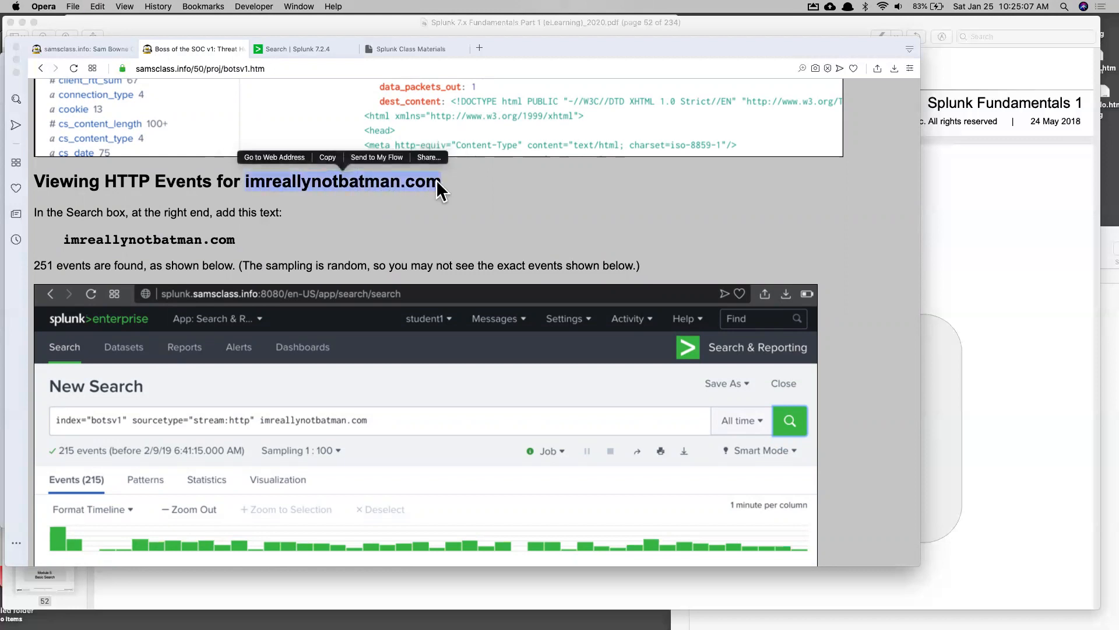
Replace the c_ip filter in the Splunk query with imreallynotbatman.com and run the search
{"action": "left_click", "coordinate": [318, 44]}
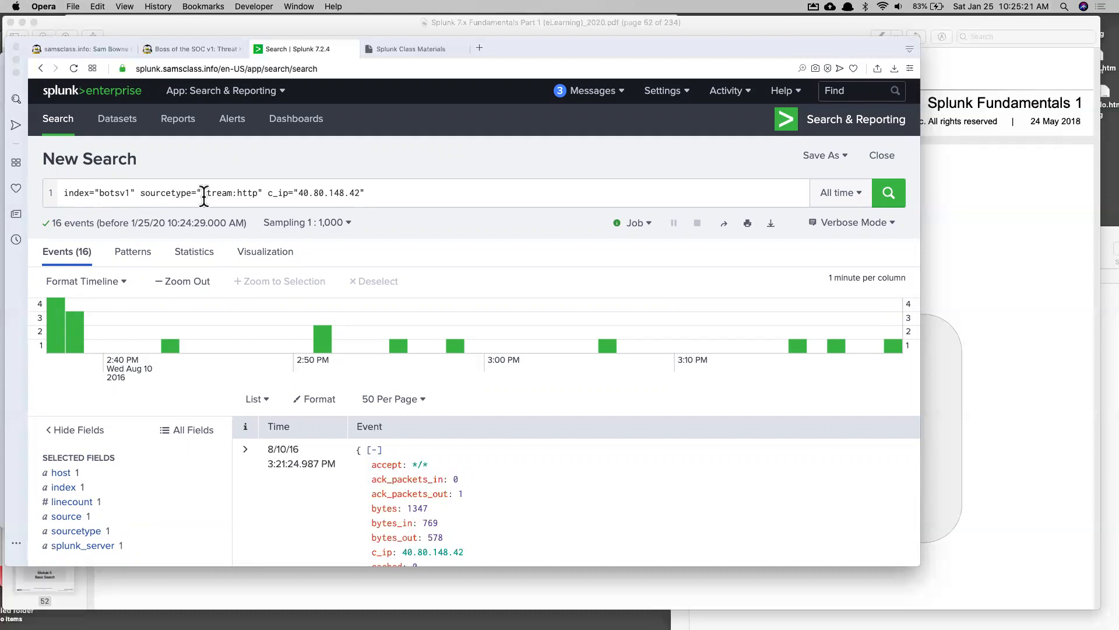
{"action": "left_click_drag", "start_coordinate": [269, 193], "coordinate": [401, 188]}
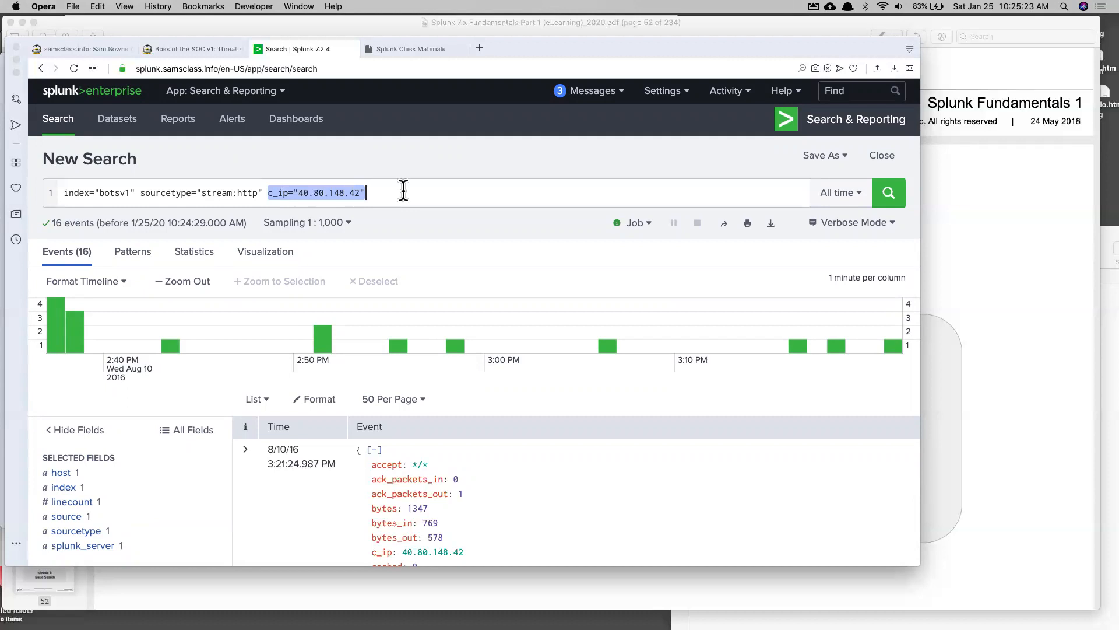
{"action": "key", "text": "BackSpace"}
{"action": "key", "text": "super+v"}
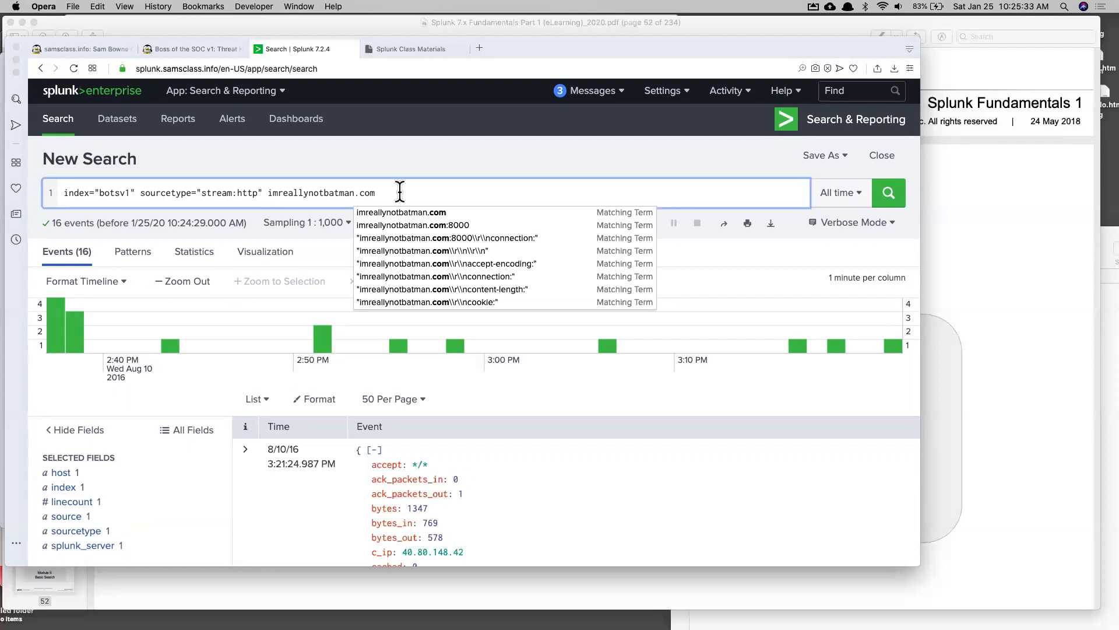
{"action": "left_click", "coordinate": [513, 193]}
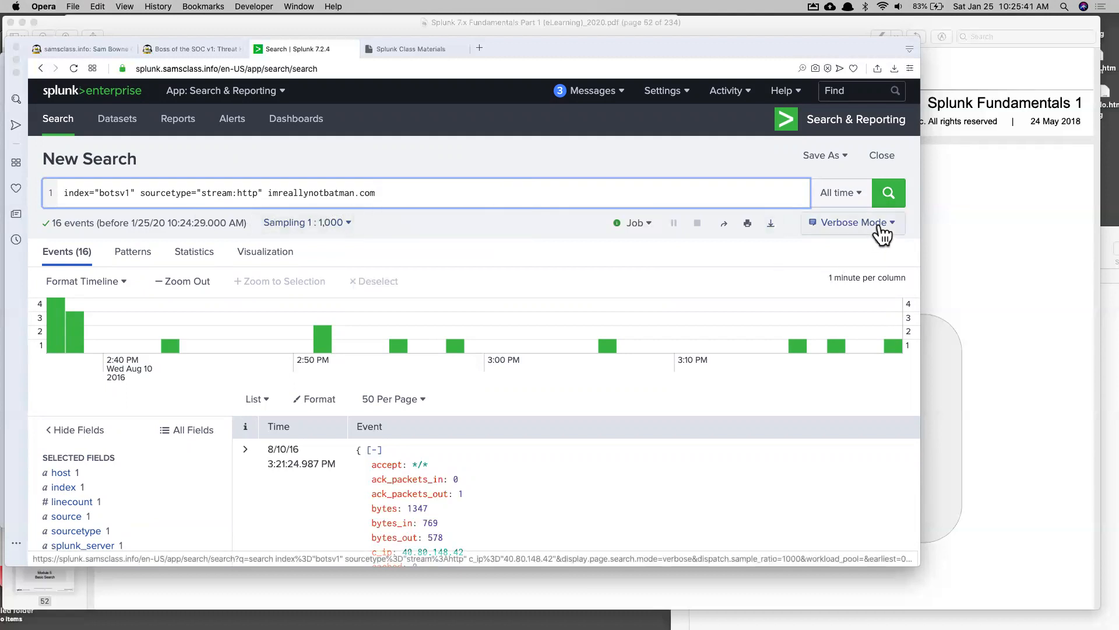
{"action": "left_click", "coordinate": [887, 204]}
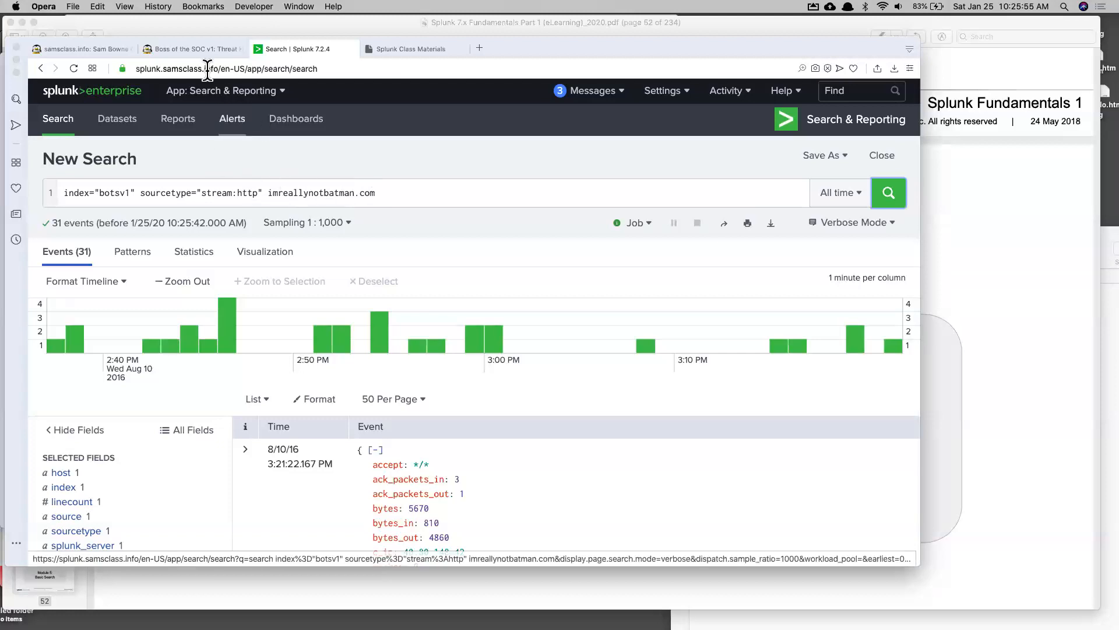
Check the project page's imreallynotbatman.com example and rerun the Splunk search with No Event Sampling
{"action": "left_click", "coordinate": [192, 49]}
{"action": "scroll", "coordinate": [153, 313], "scroll_direction": "down", "scroll_amount": 8}
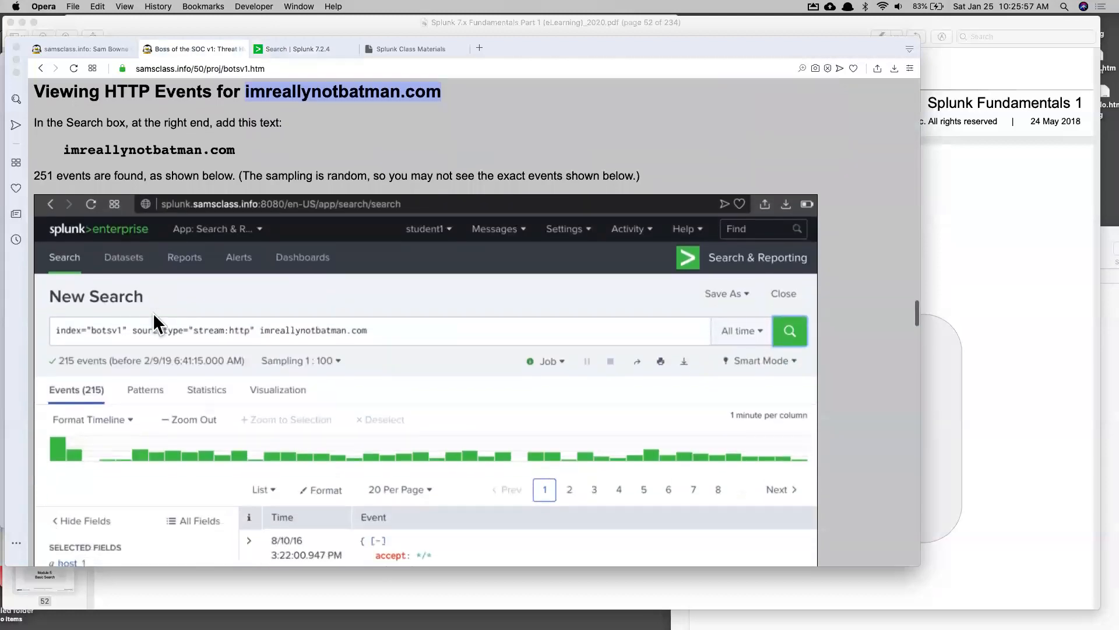
{"action": "scroll", "coordinate": [152, 312], "scroll_direction": "up", "scroll_amount": 5}
{"action": "scroll", "coordinate": [153, 312], "scroll_direction": "up", "scroll_amount": 1}
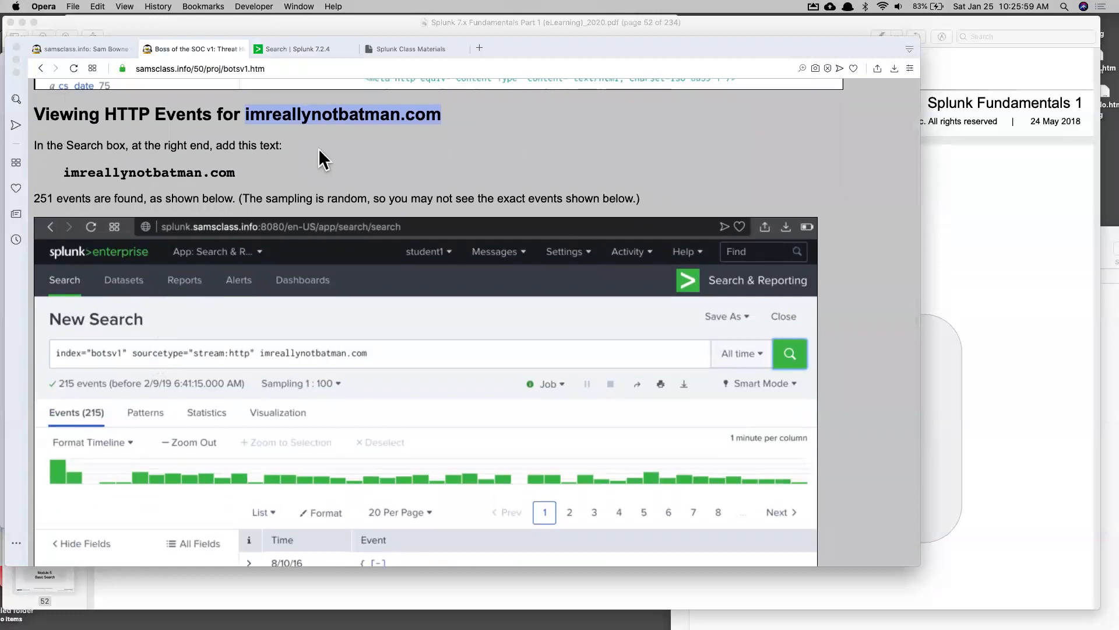
{"action": "left_click", "coordinate": [322, 46]}
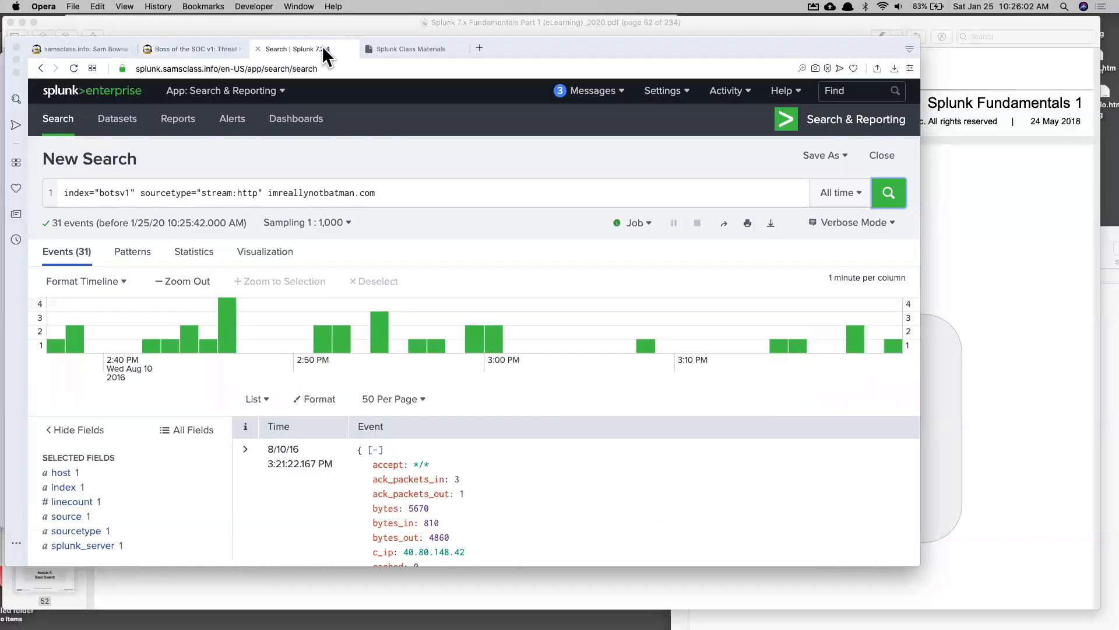
{"action": "left_click", "coordinate": [322, 231]}
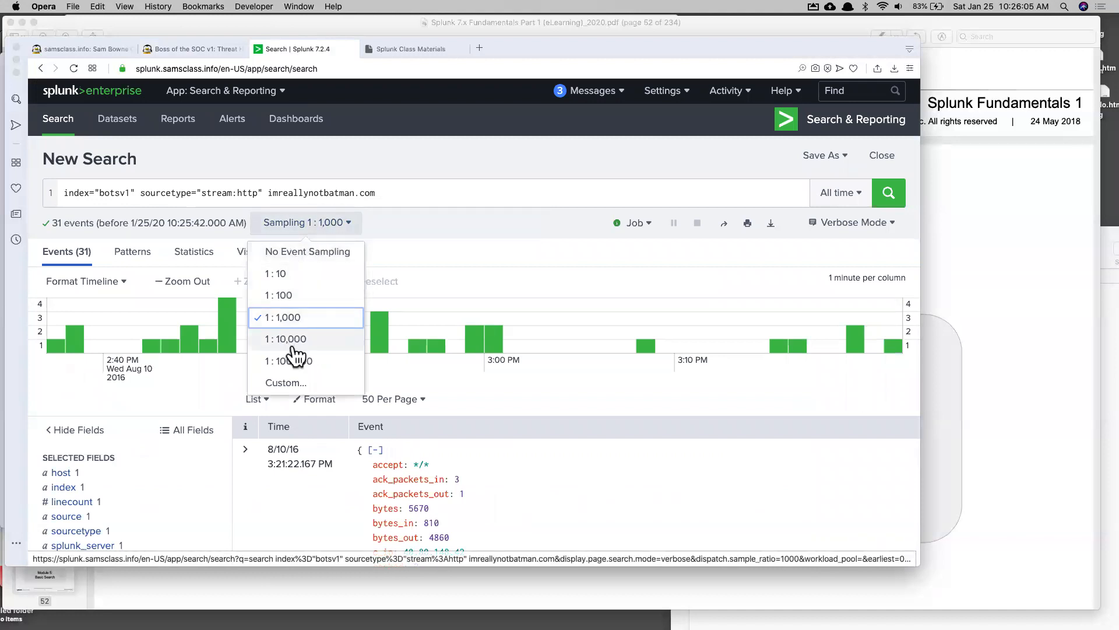
{"action": "left_click", "coordinate": [306, 256]}
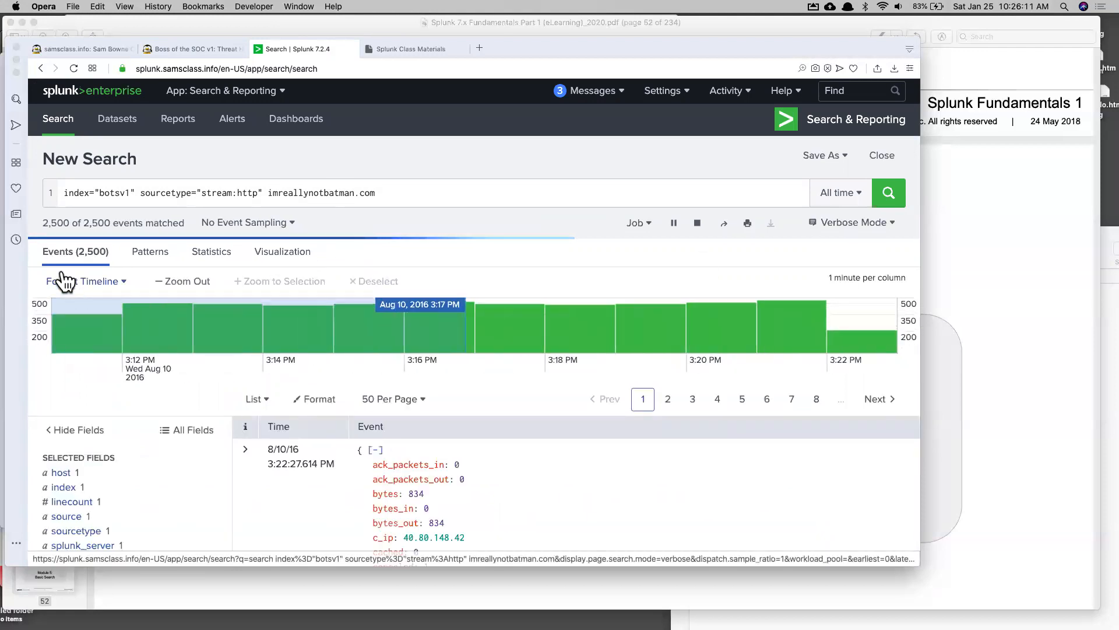
Compare the unsampled Splunk results with the project page's stream:http example, checking its event count and sampling ratio
{"action": "left_click", "coordinate": [193, 48]}
{"action": "scroll", "coordinate": [144, 191], "scroll_direction": "up", "scroll_amount": 5}
{"action": "scroll", "coordinate": [100, 224], "scroll_direction": "down", "scroll_amount": 15}
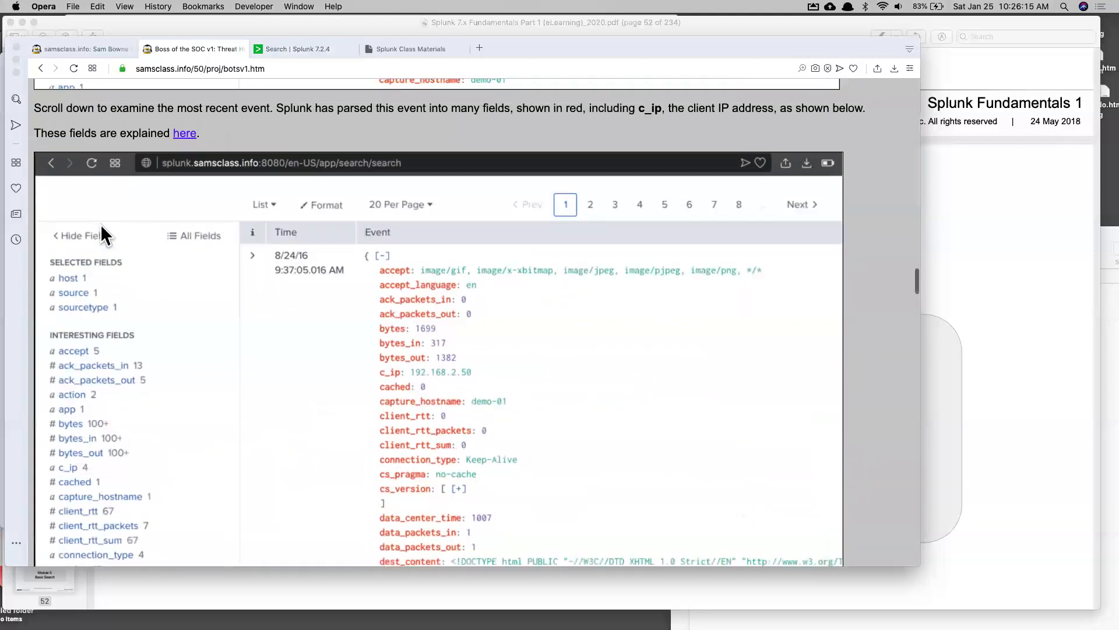
{"action": "scroll", "coordinate": [105, 235], "scroll_direction": "up", "scroll_amount": 5}
{"action": "scroll", "coordinate": [102, 233], "scroll_direction": "up", "scroll_amount": 5}
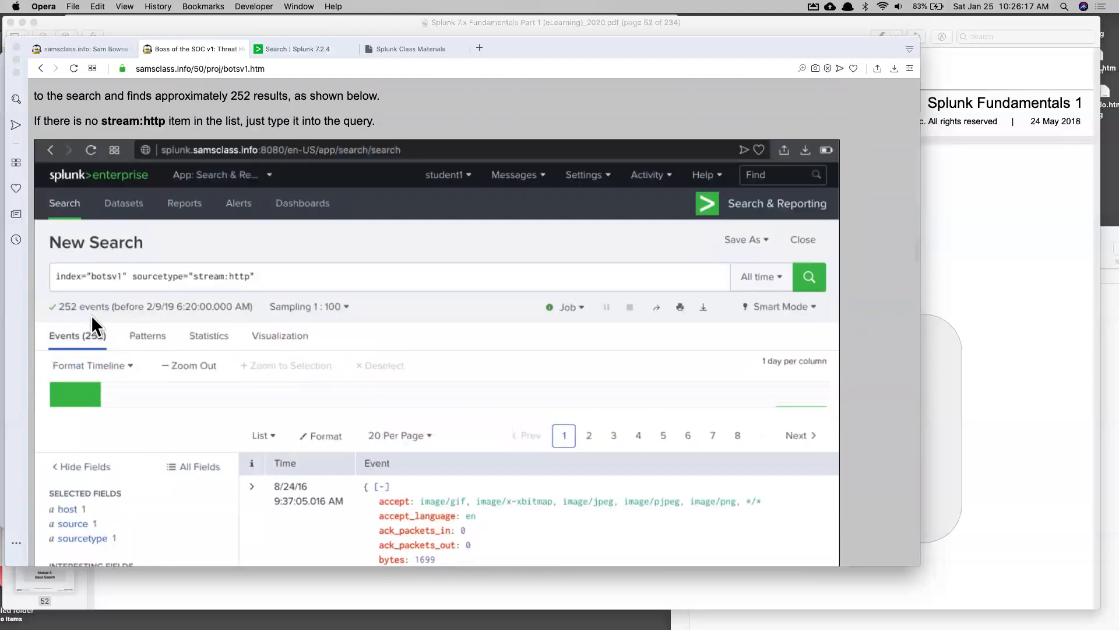
{"action": "scroll", "coordinate": [215, 285], "scroll_direction": "down", "scroll_amount": 7}
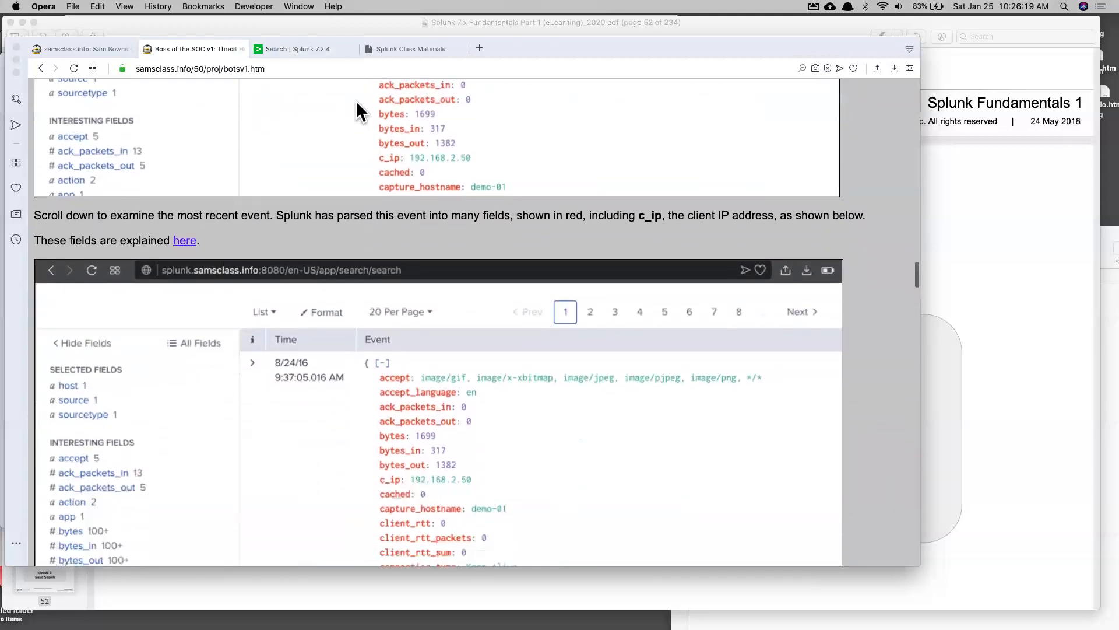
{"action": "left_click", "coordinate": [305, 52]}
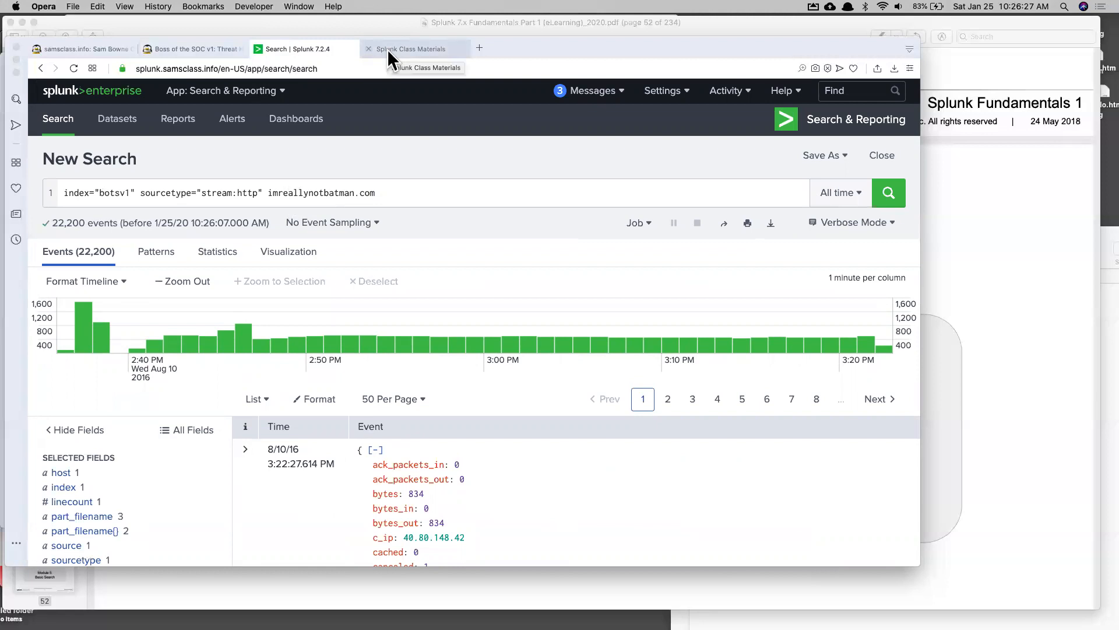
{"action": "left_click", "coordinate": [190, 53]}
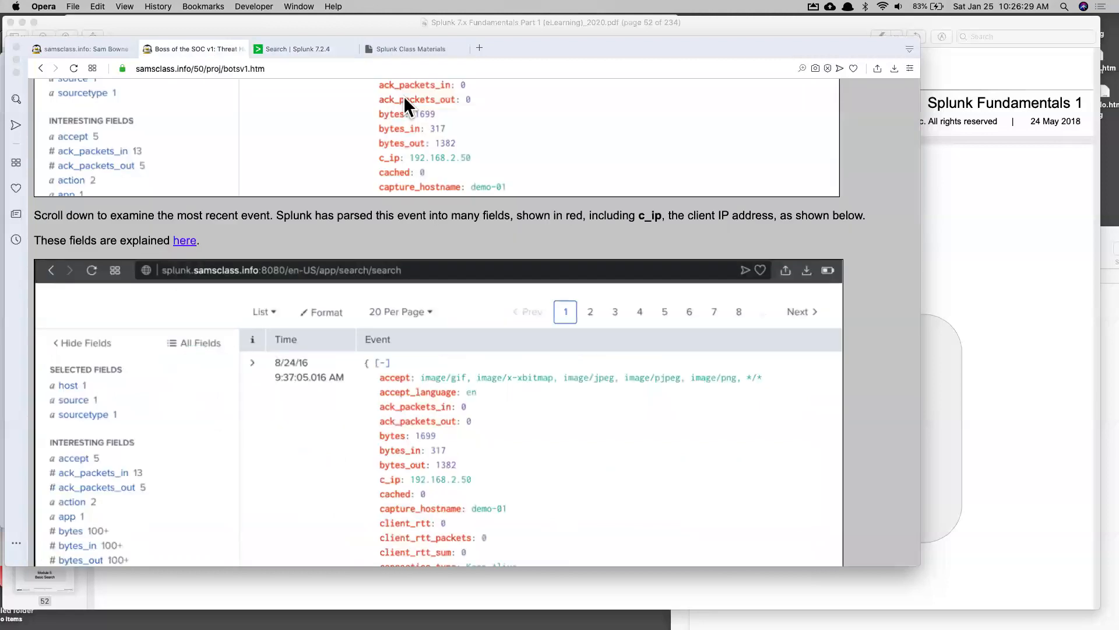
Set event sampling to 1 : 100 for the imreallynotbatman.com search in Splunk
{"action": "left_click", "coordinate": [322, 52]}
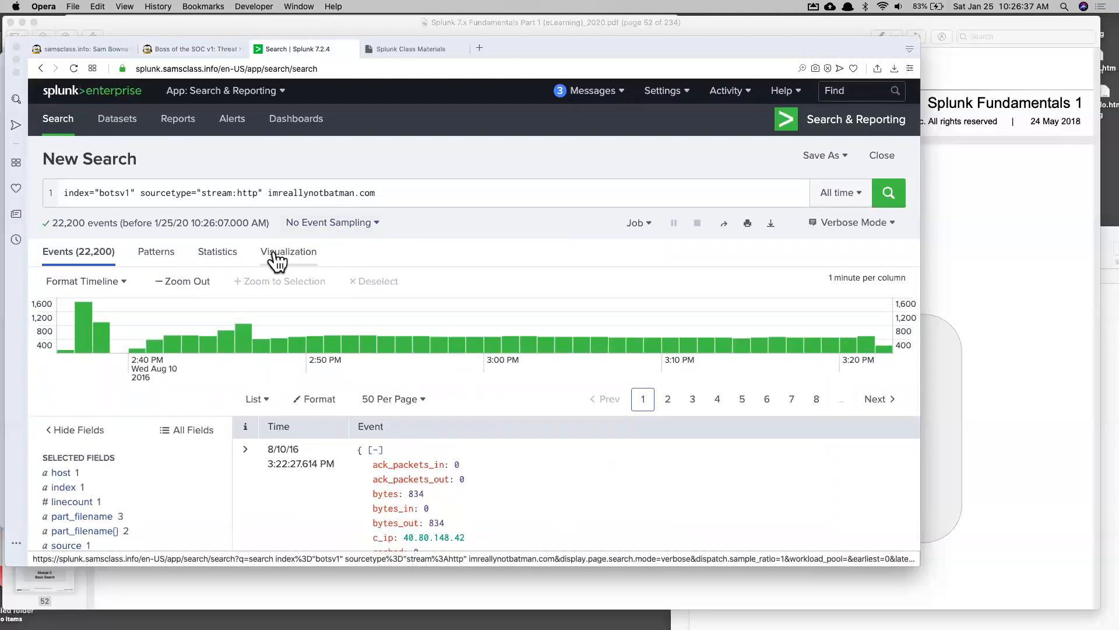
{"action": "left_click", "coordinate": [325, 227]}
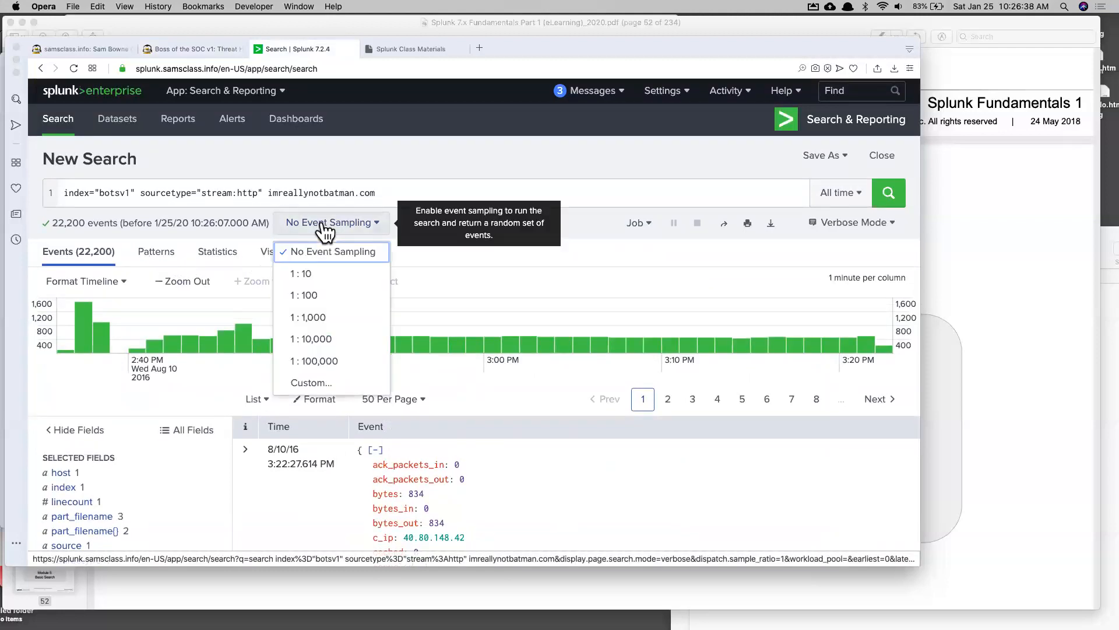
{"action": "left_click", "coordinate": [320, 294]}
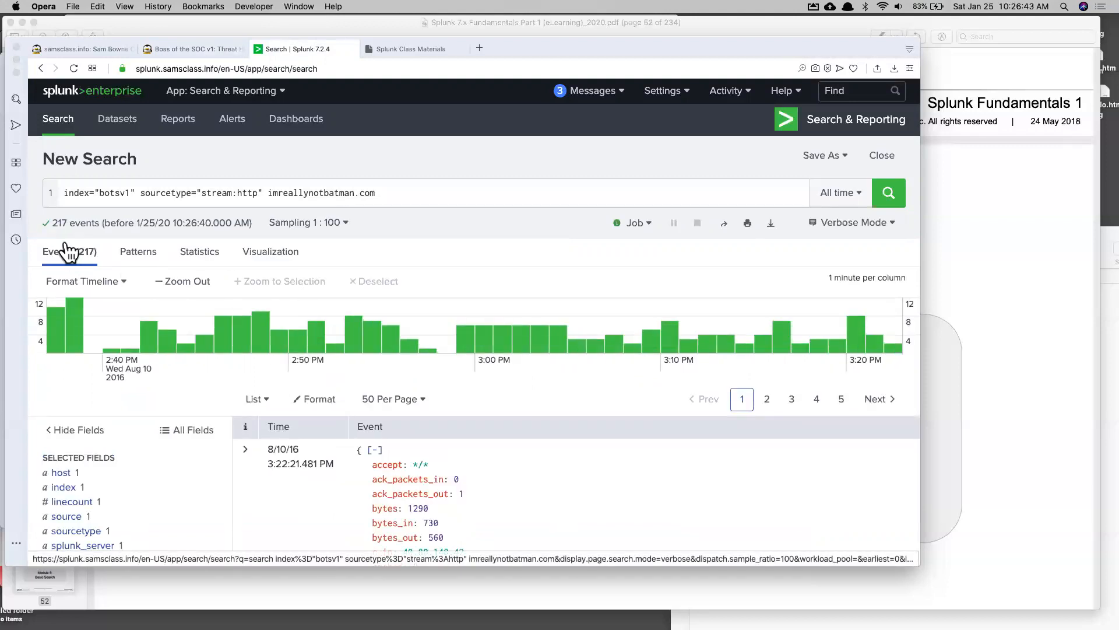
Review the project page's imreallynotbatman.com section for the attack URLs and scanner header fields to look for in the events
{"action": "left_click", "coordinate": [177, 48]}
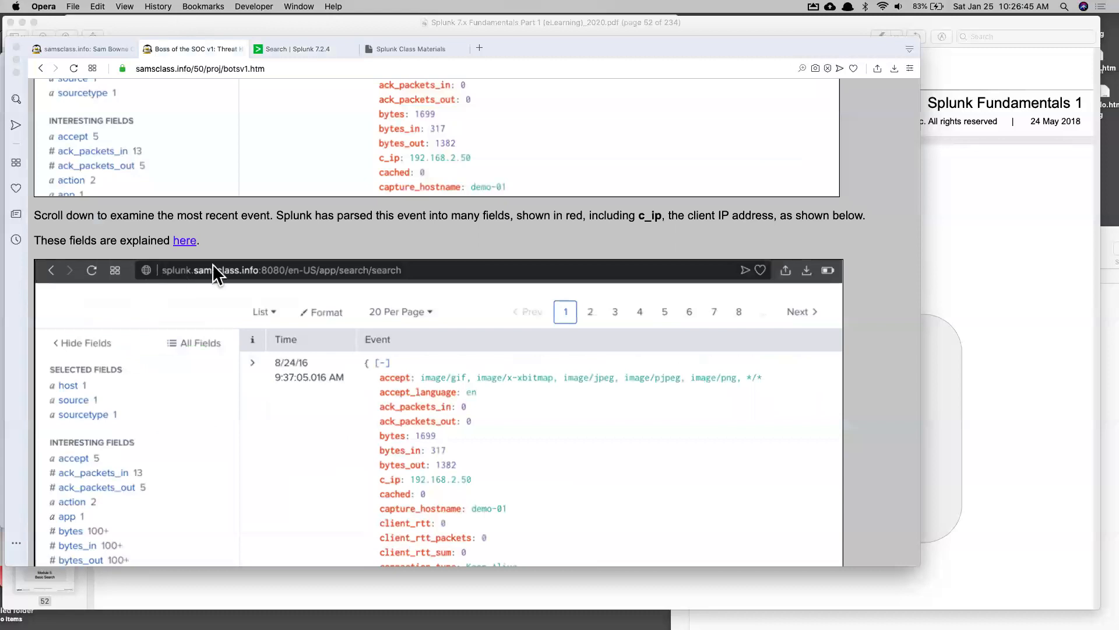
{"action": "scroll", "coordinate": [221, 263], "scroll_direction": "up", "scroll_amount": 5}
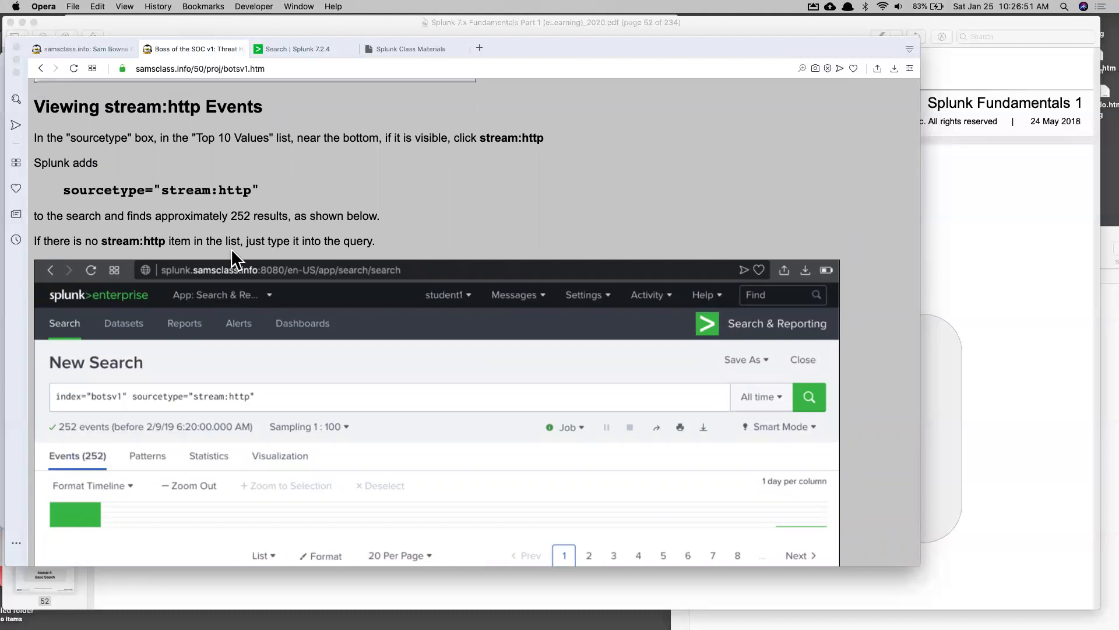
{"action": "scroll", "coordinate": [231, 248], "scroll_direction": "down", "scroll_amount": 2}
{"action": "scroll", "coordinate": [231, 248], "scroll_direction": "down", "scroll_amount": 10}
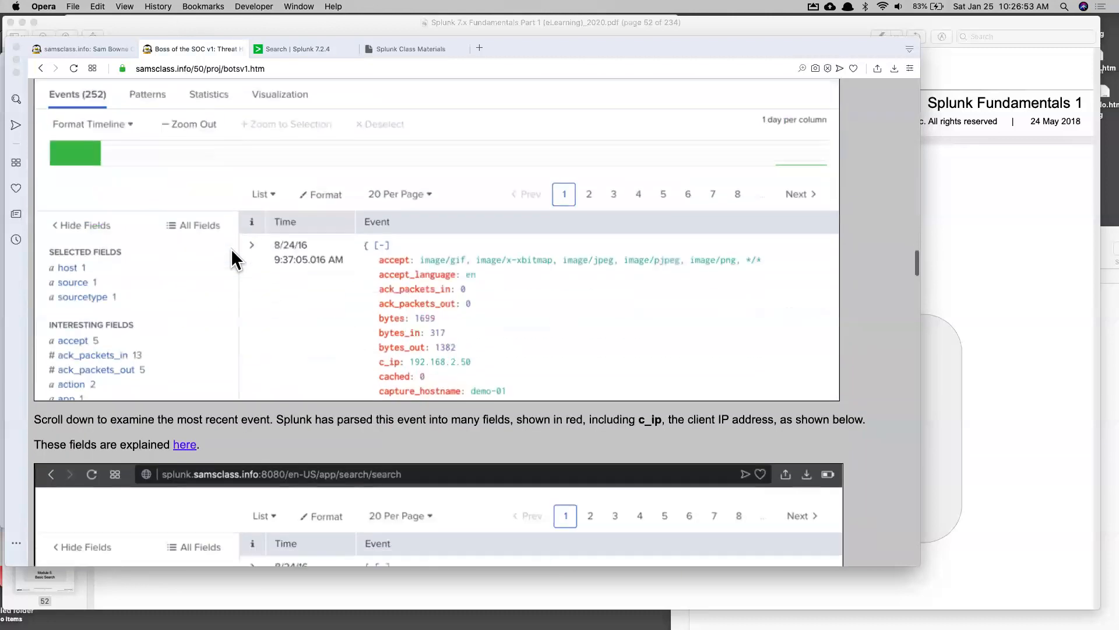
{"action": "scroll", "coordinate": [406, 262], "scroll_direction": "down", "scroll_amount": 5}
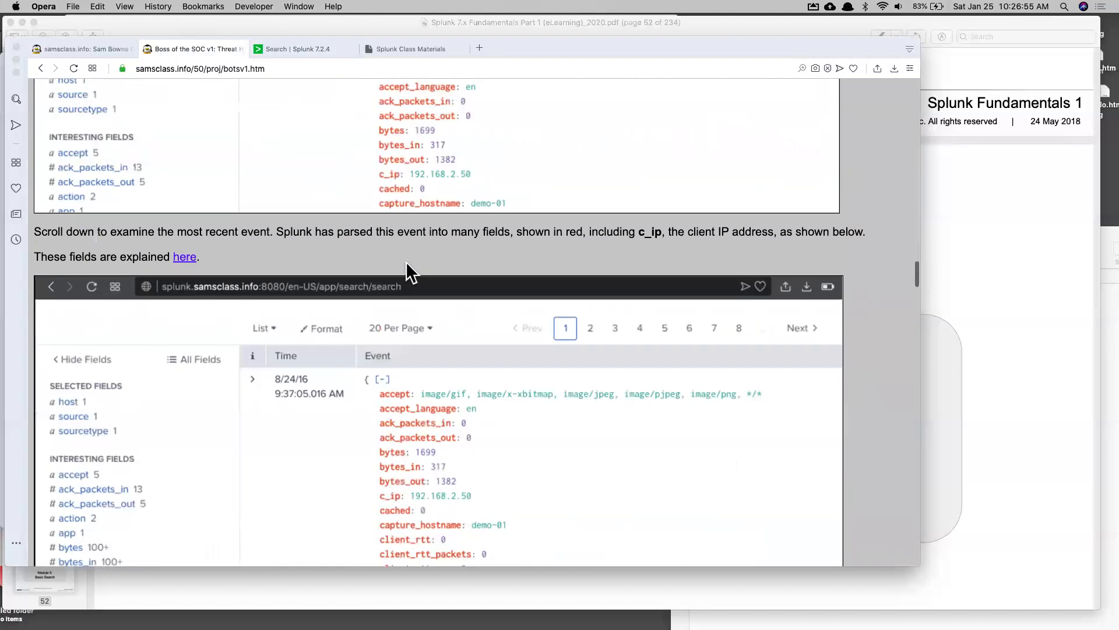
{"action": "scroll", "coordinate": [406, 261], "scroll_direction": "down", "scroll_amount": 18}
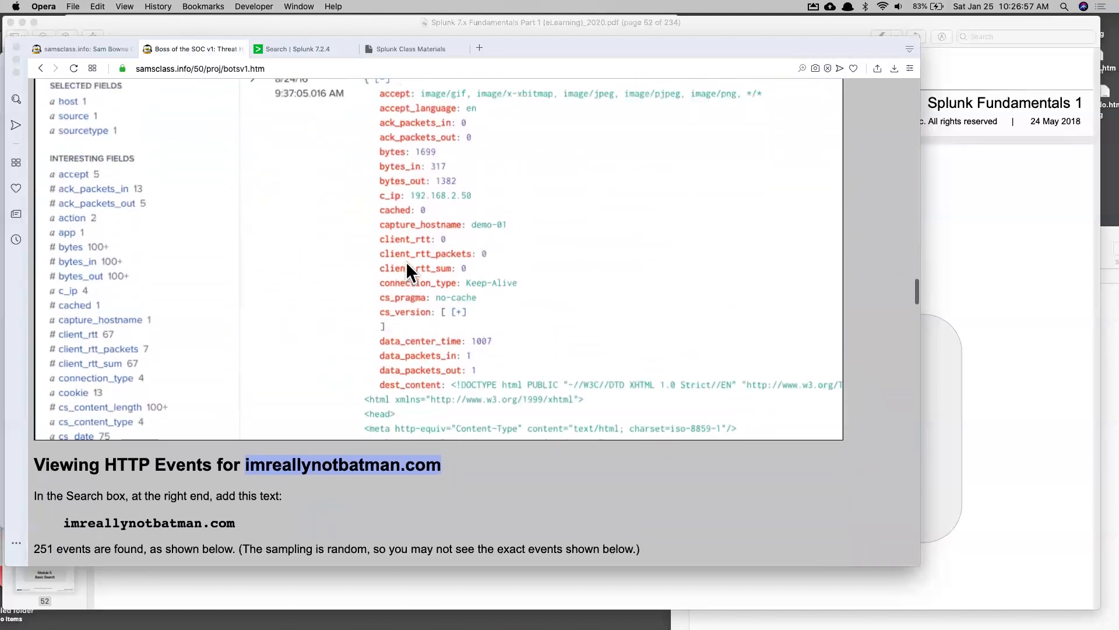
{"action": "scroll", "coordinate": [405, 261], "scroll_direction": "down", "scroll_amount": 2}
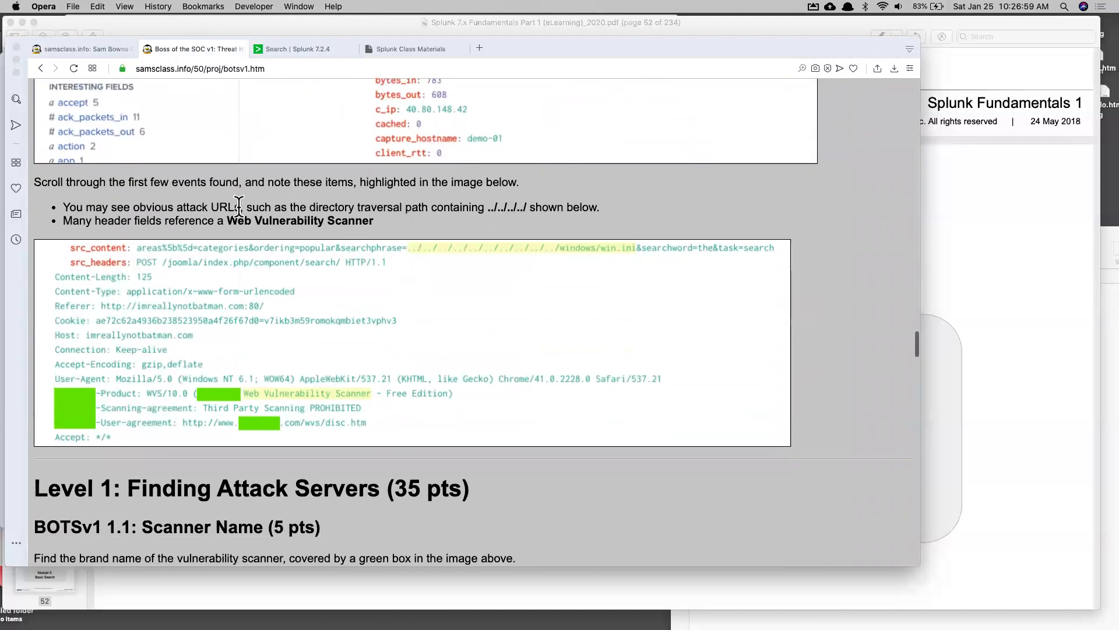
Return to the Splunk results and examine the first imreallynotbatman.com event's parsed fields, including dest_headers, form_data and http_user_agent
{"action": "left_click", "coordinate": [309, 47]}
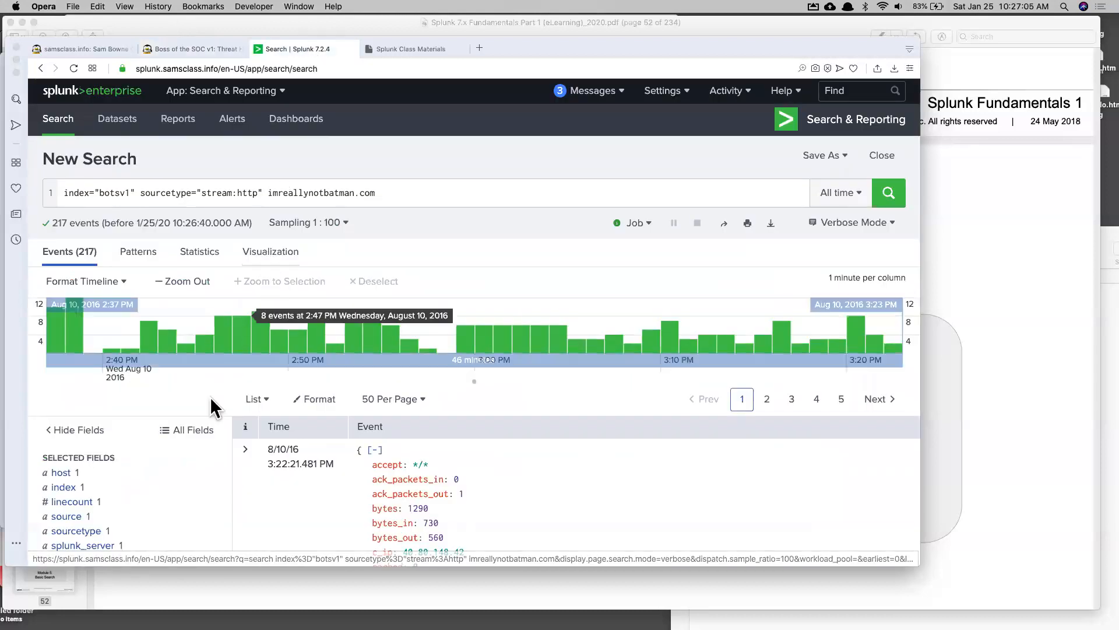
{"action": "scroll", "coordinate": [211, 402], "scroll_direction": "down", "scroll_amount": 3}
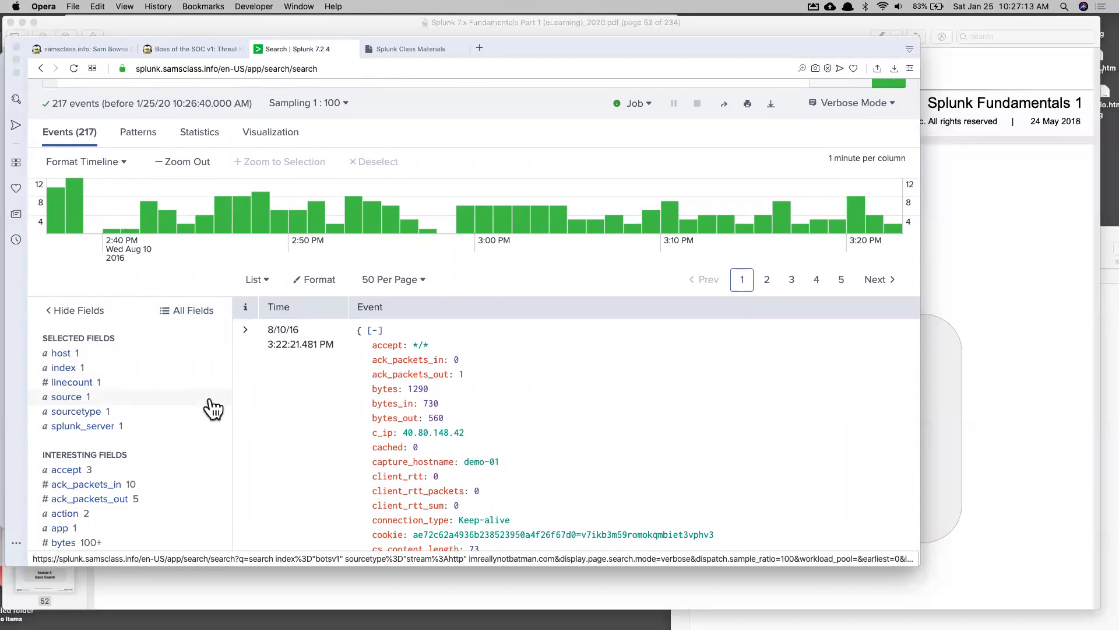
{"action": "scroll", "coordinate": [214, 408], "scroll_direction": "down", "scroll_amount": 4}
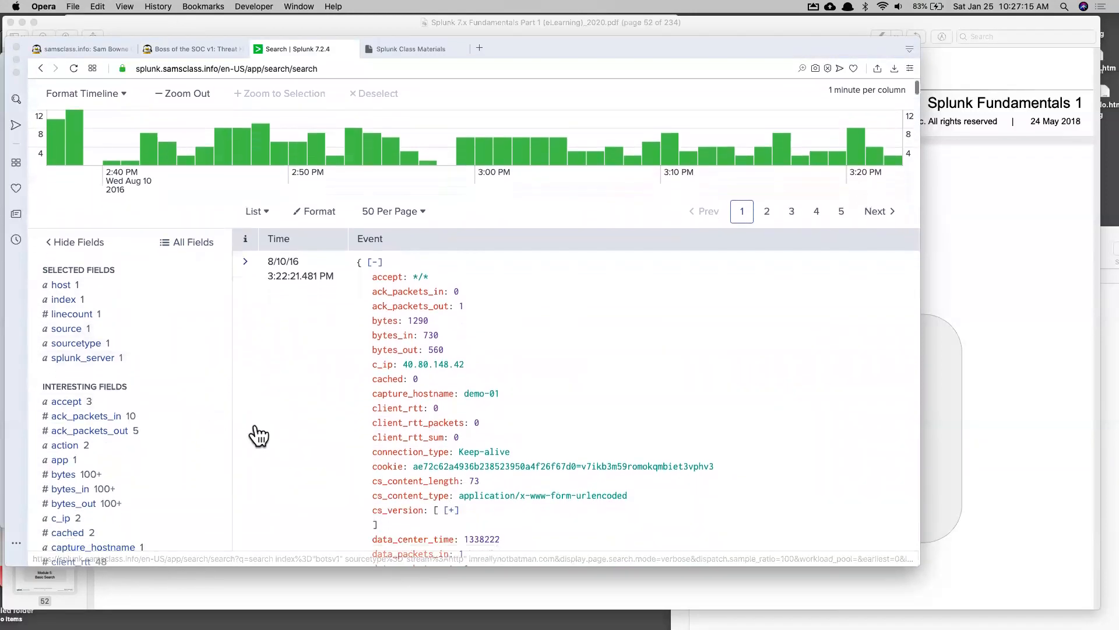
{"action": "scroll", "coordinate": [258, 434], "scroll_direction": "down", "scroll_amount": 2}
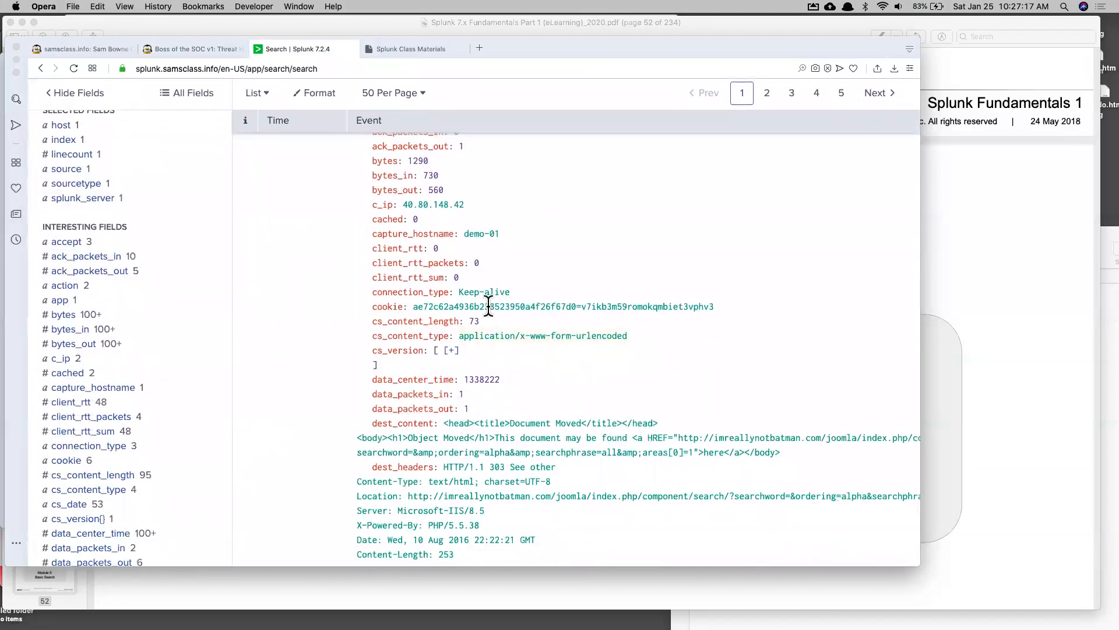
{"action": "scroll", "coordinate": [664, 333], "scroll_direction": "down", "scroll_amount": 3}
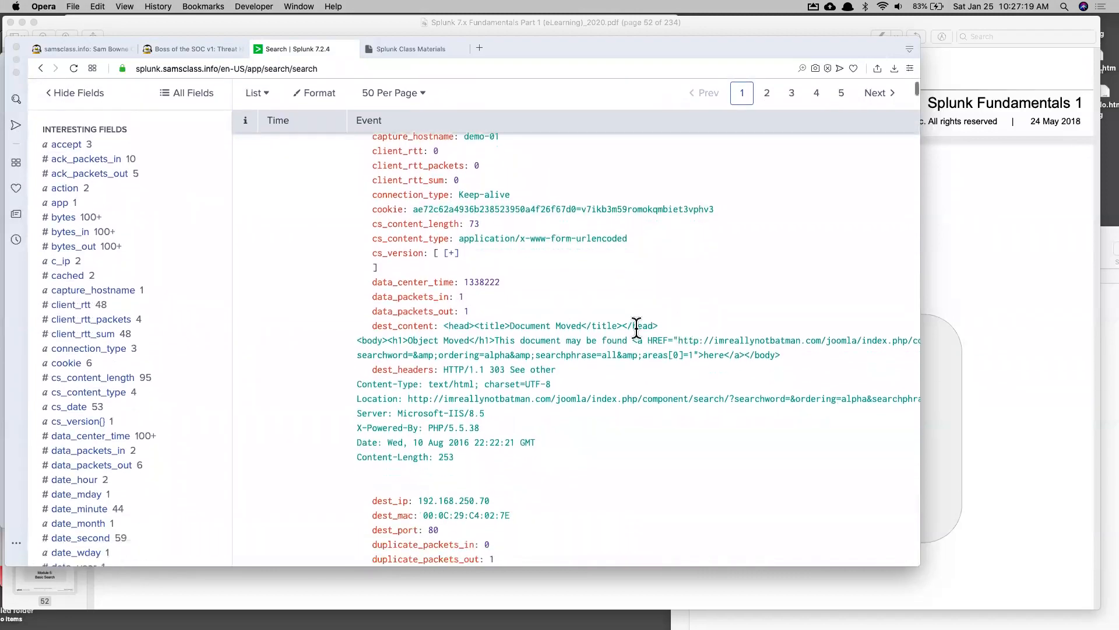
{"action": "scroll", "coordinate": [628, 351], "scroll_direction": "down", "scroll_amount": 2}
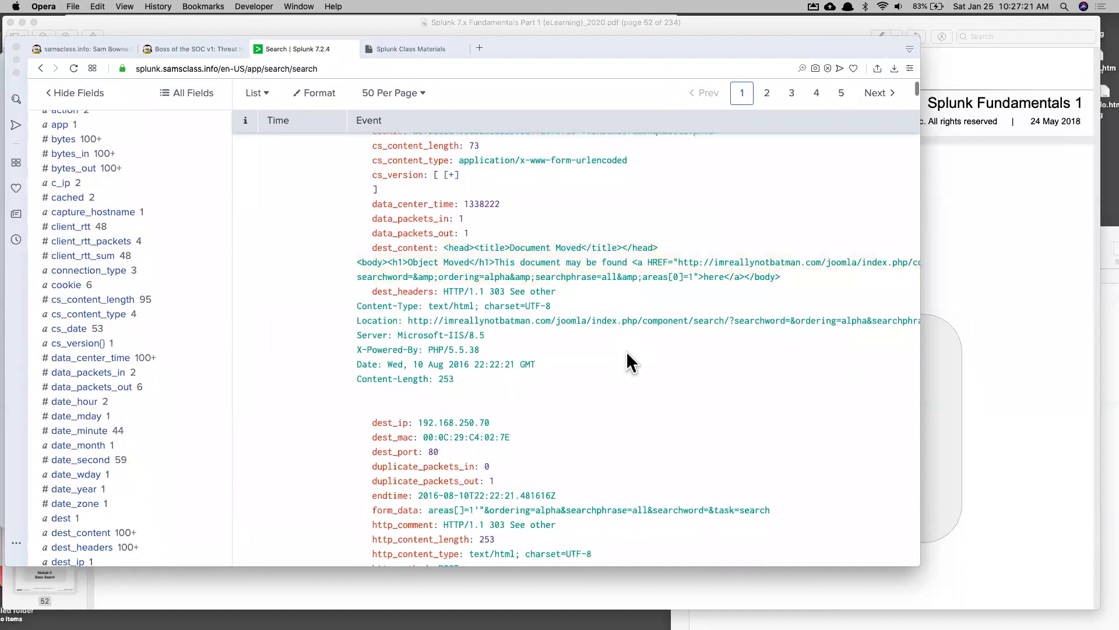
{"action": "scroll", "coordinate": [627, 354], "scroll_direction": "down", "scroll_amount": 3}
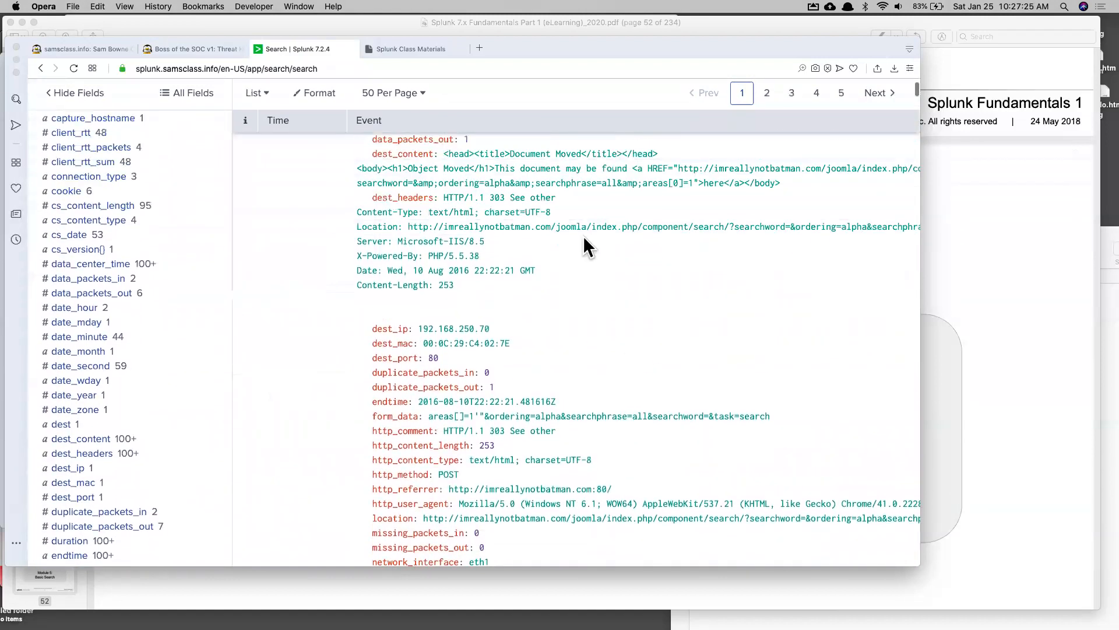
{"action": "scroll", "coordinate": [539, 273], "scroll_direction": "down", "scroll_amount": 6}
{"action": "scroll", "coordinate": [538, 273], "scroll_direction": "down", "scroll_amount": 1}
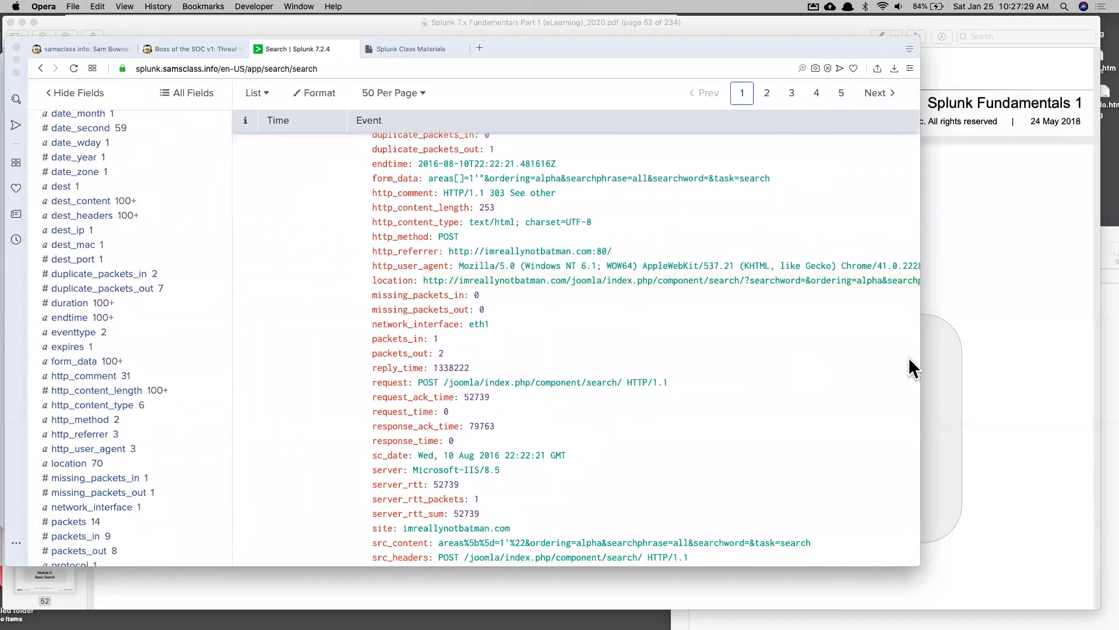
Widen the browser window and inspect the first event's src_headers for the vulnerability scanner's name
{"action": "left_click_drag", "start_coordinate": [922, 358], "coordinate": [983, 357]}
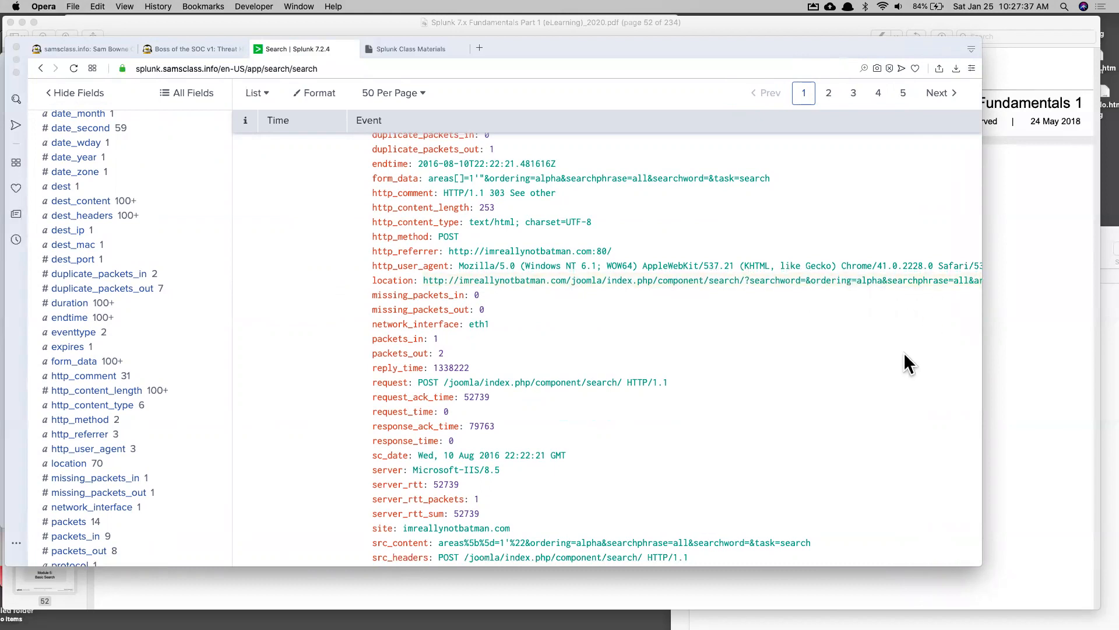
{"action": "scroll", "coordinate": [903, 355], "scroll_direction": "down", "scroll_amount": 5}
{"action": "scroll", "coordinate": [904, 357], "scroll_direction": "down", "scroll_amount": 8}
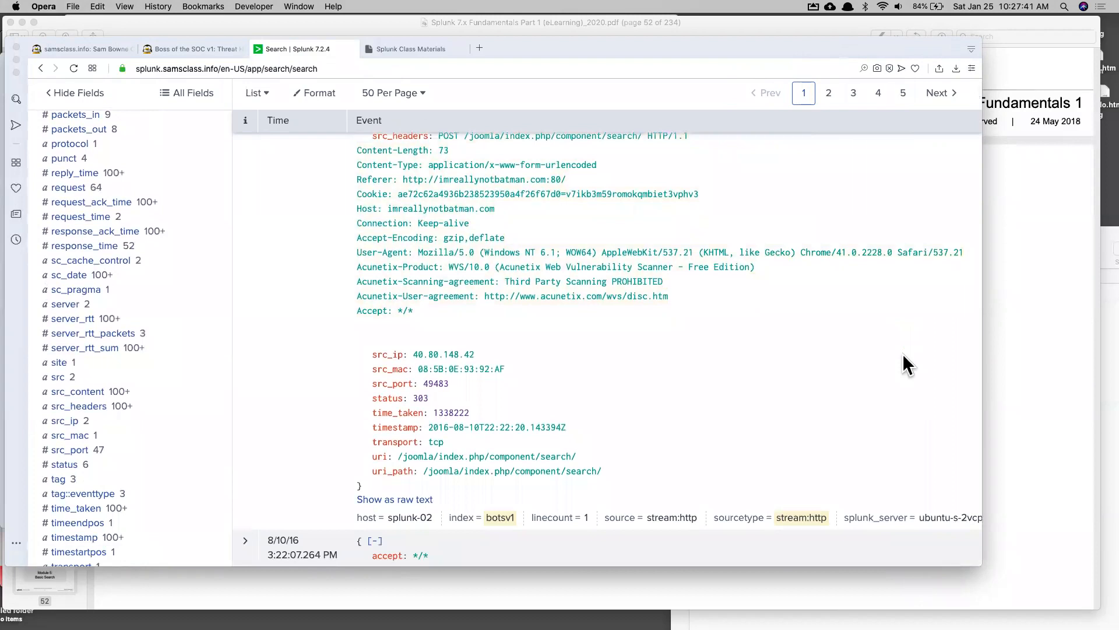
Examine the following events' form_data, src_content and src_headers for attack URLs and web vulnerability scanner references
{"action": "scroll", "coordinate": [902, 353], "scroll_direction": "down", "scroll_amount": 18}
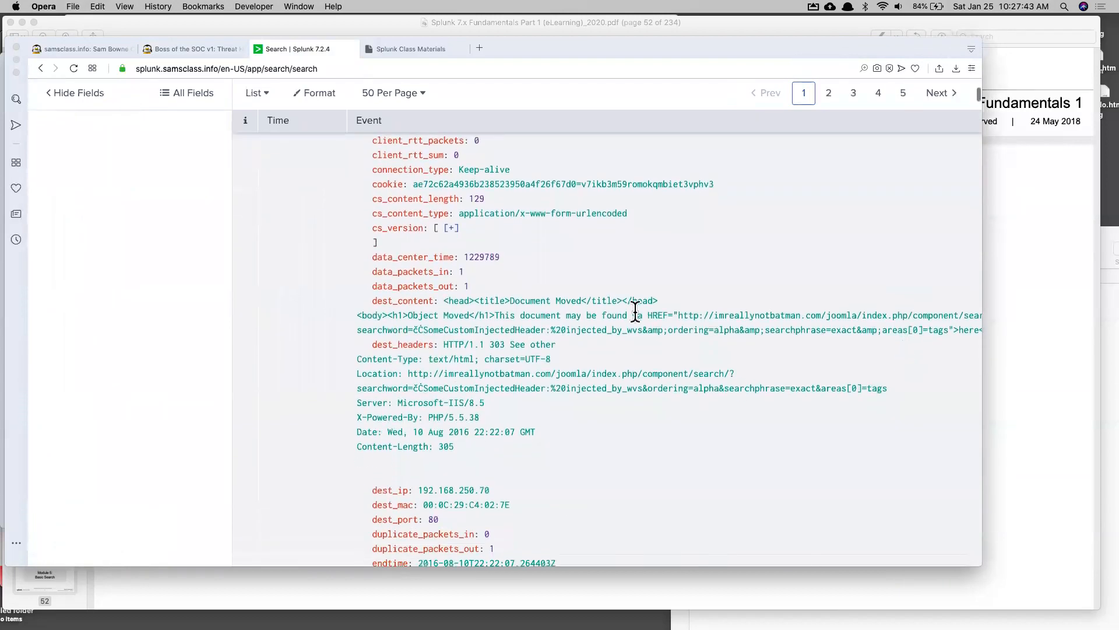
{"action": "scroll", "coordinate": [533, 349], "scroll_direction": "down", "scroll_amount": 5}
{"action": "scroll", "coordinate": [532, 349], "scroll_direction": "down", "scroll_amount": 15}
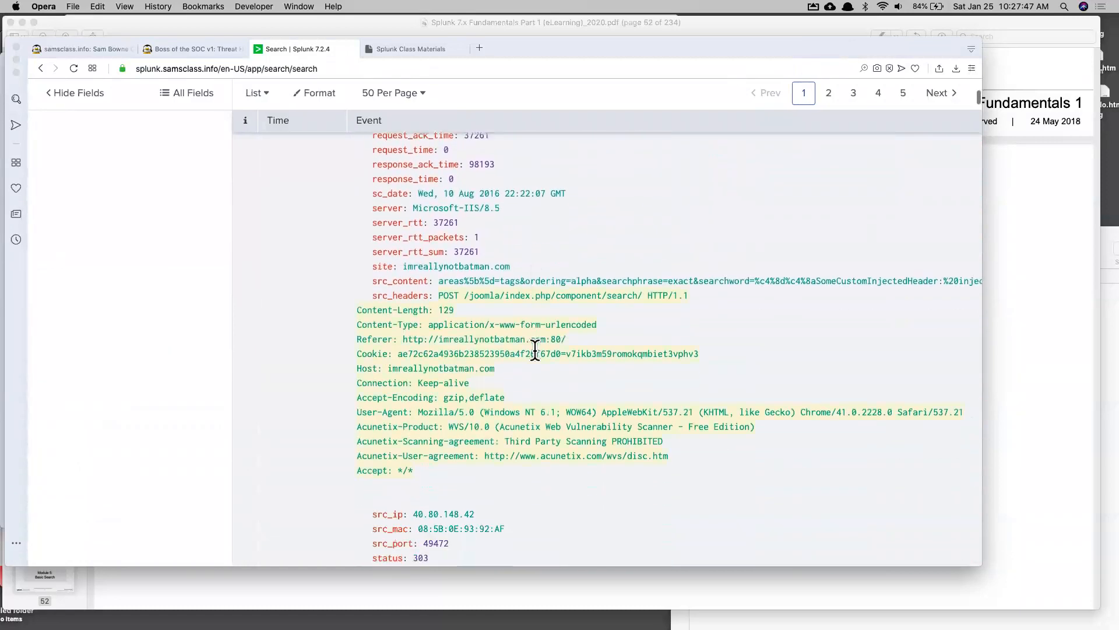
{"action": "scroll", "coordinate": [535, 350], "scroll_direction": "up", "scroll_amount": 5}
{"action": "scroll", "coordinate": [535, 358], "scroll_direction": "down", "scroll_amount": 20}
{"action": "scroll", "coordinate": [535, 356], "scroll_direction": "down", "scroll_amount": 3}
{"action": "scroll", "coordinate": [536, 350], "scroll_direction": "down", "scroll_amount": 12}
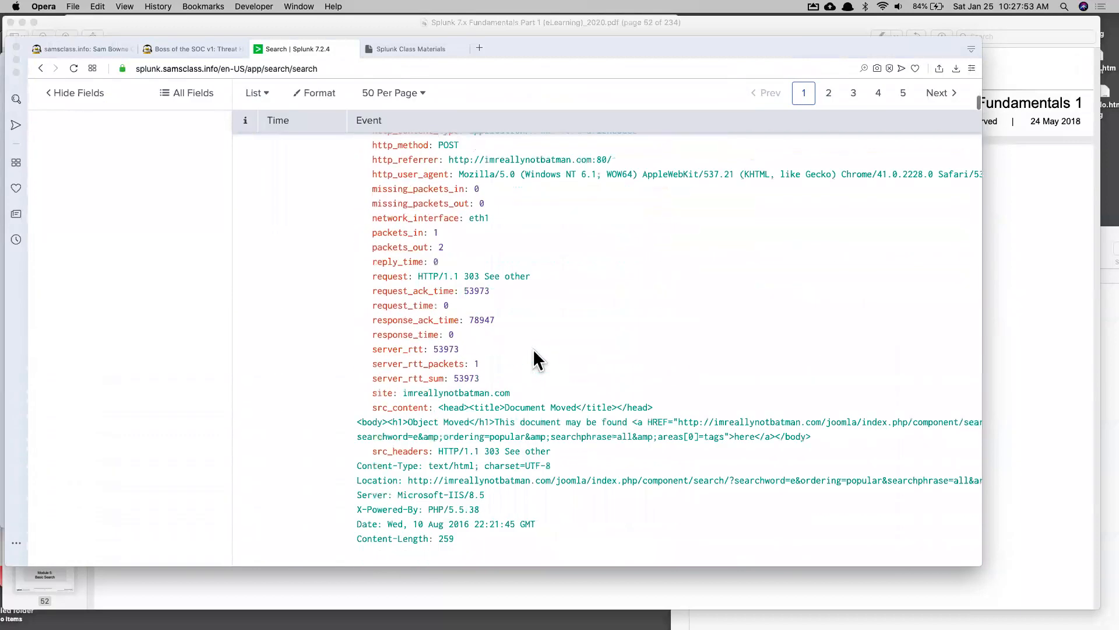
{"action": "scroll", "coordinate": [534, 350], "scroll_direction": "down", "scroll_amount": 14}
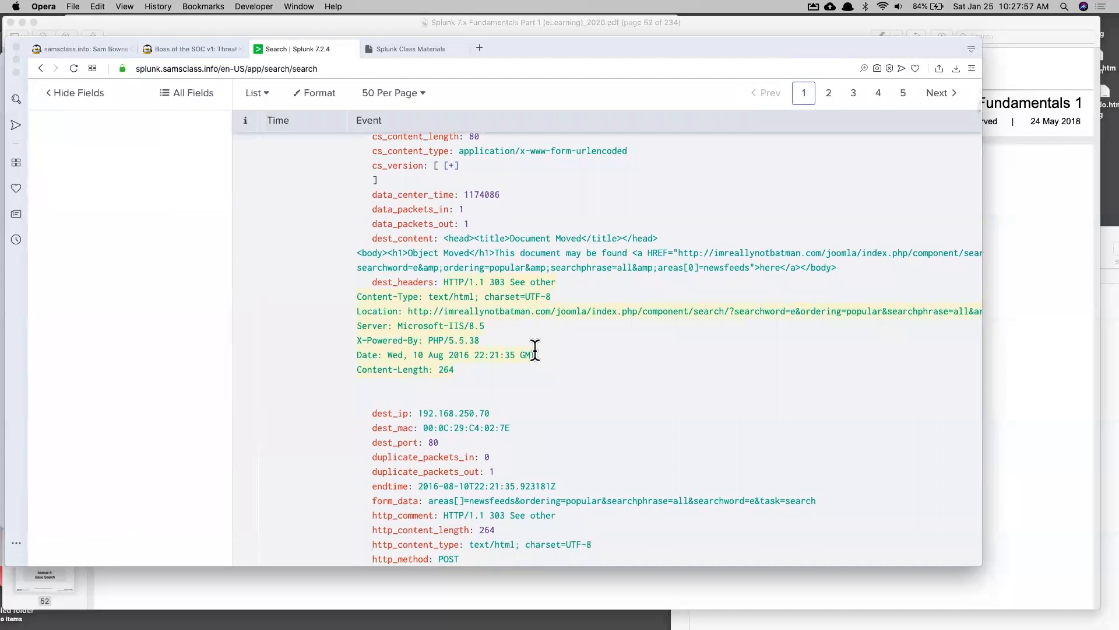
{"action": "scroll", "coordinate": [535, 350], "scroll_direction": "down", "scroll_amount": 20}
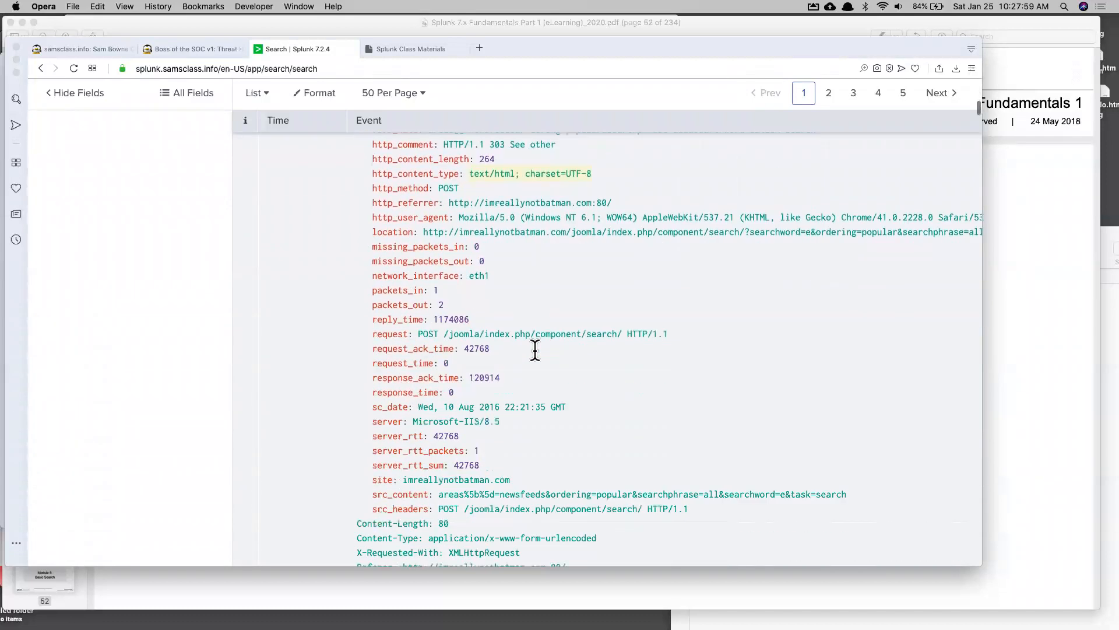
{"action": "scroll", "coordinate": [533, 350], "scroll_direction": "down", "scroll_amount": 20}
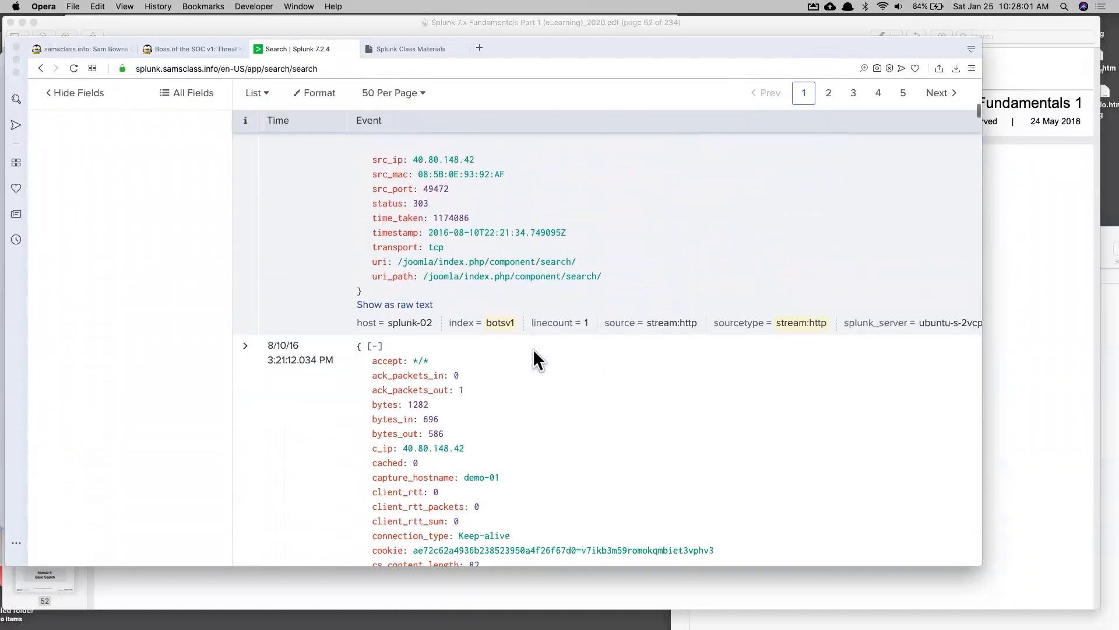
{"action": "scroll", "coordinate": [533, 349], "scroll_direction": "down", "scroll_amount": 18}
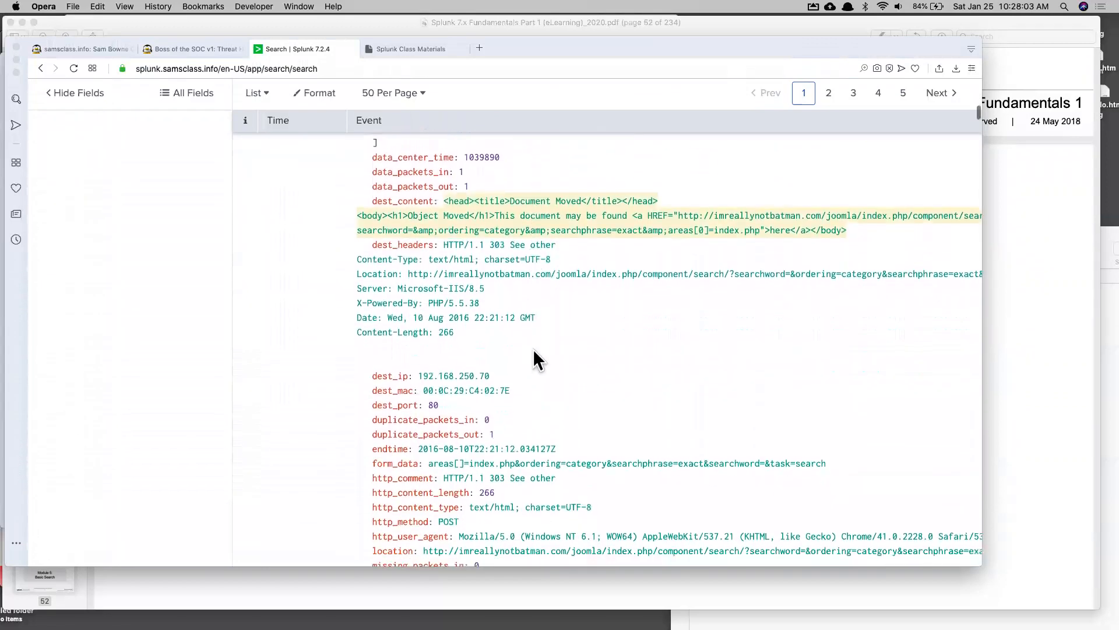
{"action": "scroll", "coordinate": [533, 350], "scroll_direction": "down", "scroll_amount": 14}
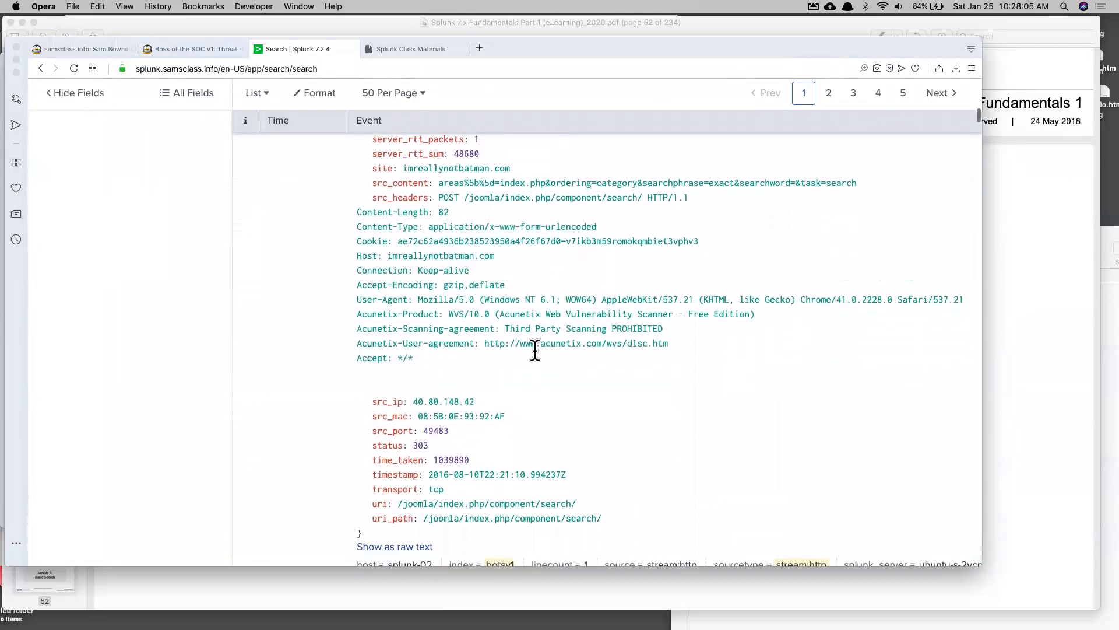
{"action": "scroll", "coordinate": [534, 351], "scroll_direction": "down", "scroll_amount": 16}
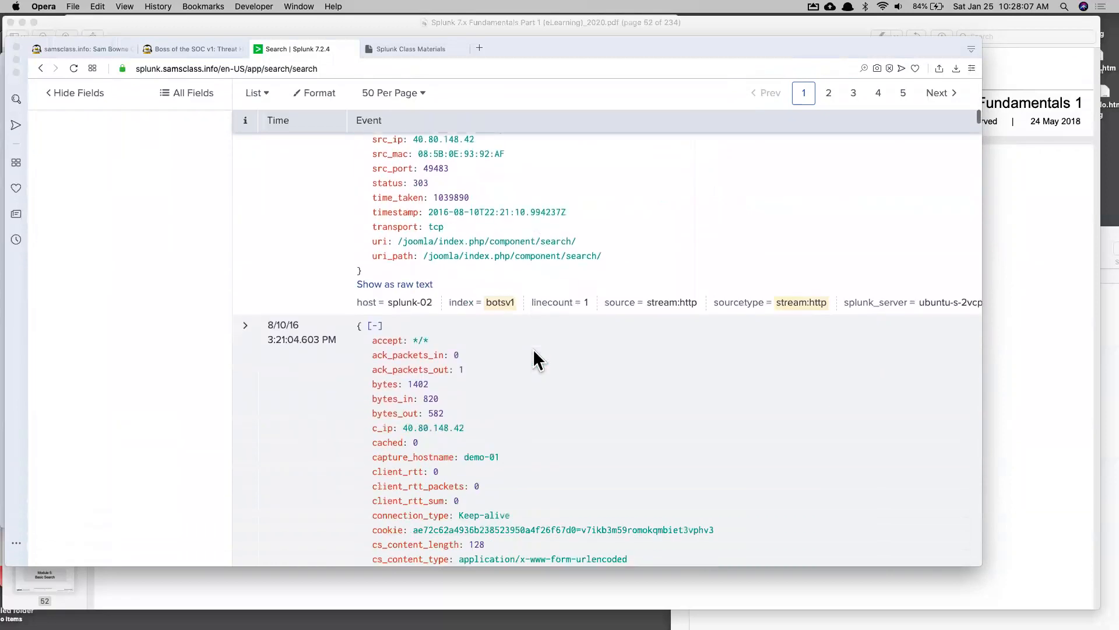
{"action": "scroll", "coordinate": [534, 350], "scroll_direction": "down", "scroll_amount": 16}
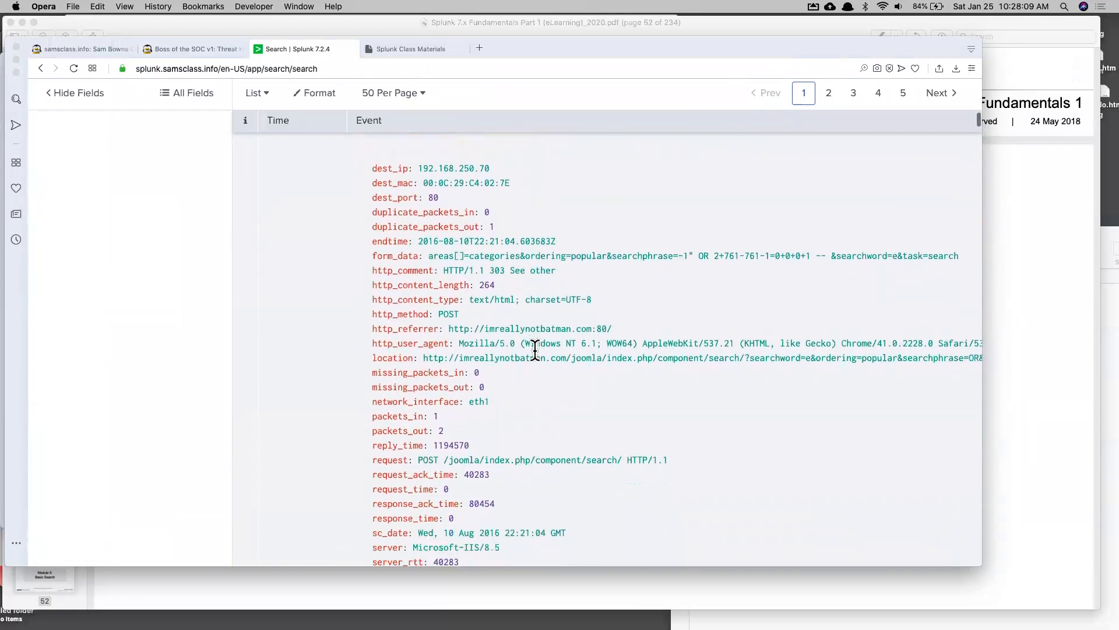
{"action": "scroll", "coordinate": [534, 350], "scroll_direction": "down", "scroll_amount": 5}
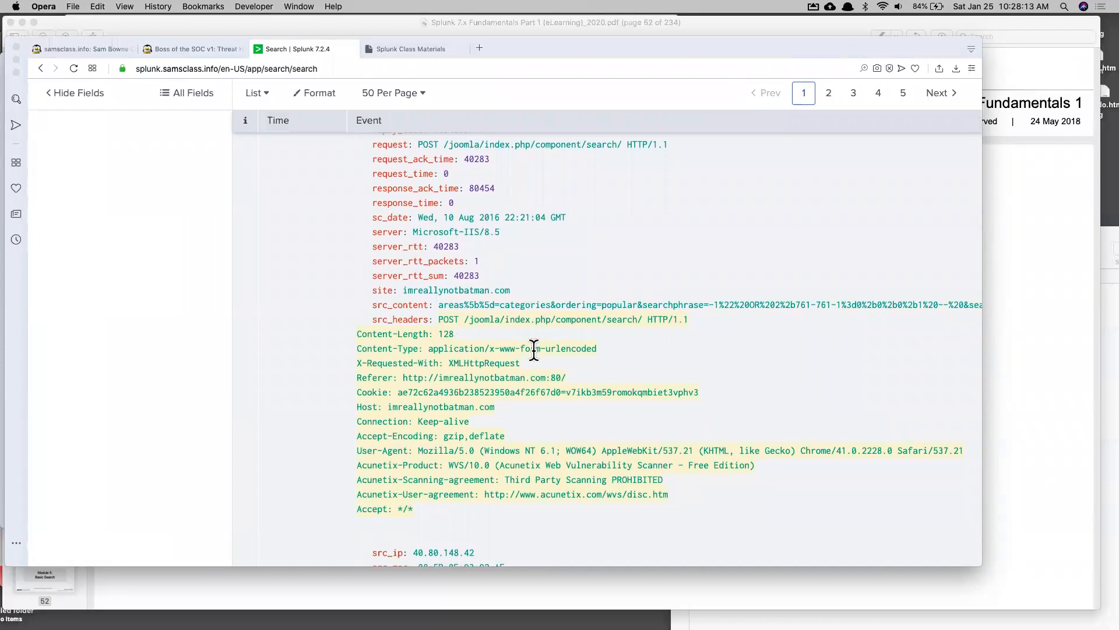
Read the project page's sample scanner event and the Level 1: Finding Attack Servers challenges
{"action": "left_click", "coordinate": [197, 50]}
{"action": "scroll", "coordinate": [170, 370], "scroll_direction": "down", "scroll_amount": 1}
{"action": "scroll", "coordinate": [170, 371], "scroll_direction": "up", "scroll_amount": 5}
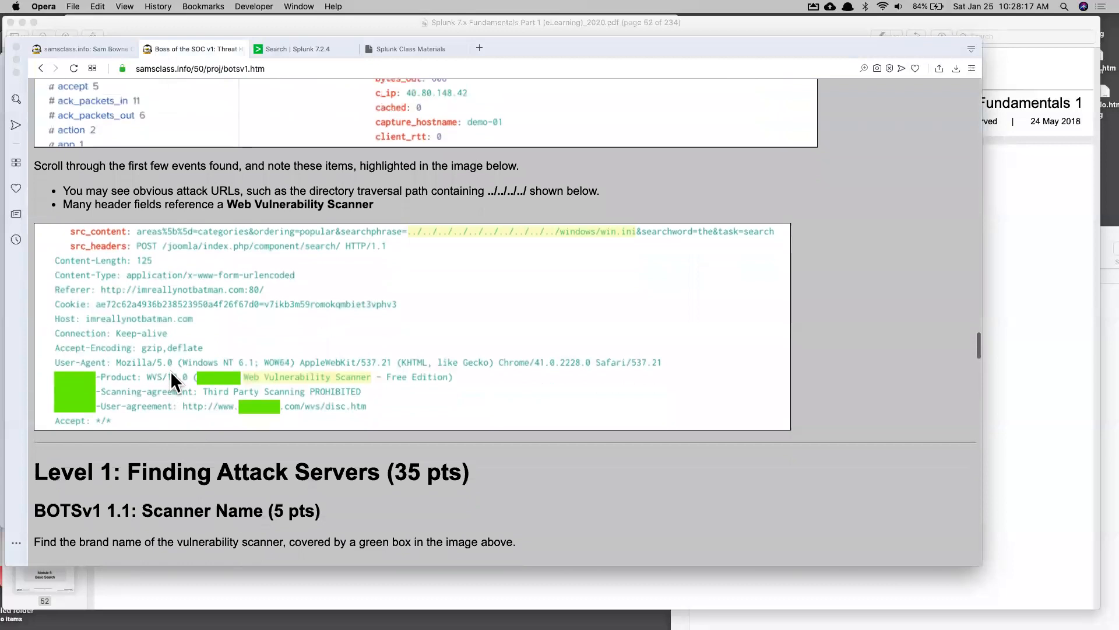
{"action": "scroll", "coordinate": [170, 371], "scroll_direction": "up", "scroll_amount": 8}
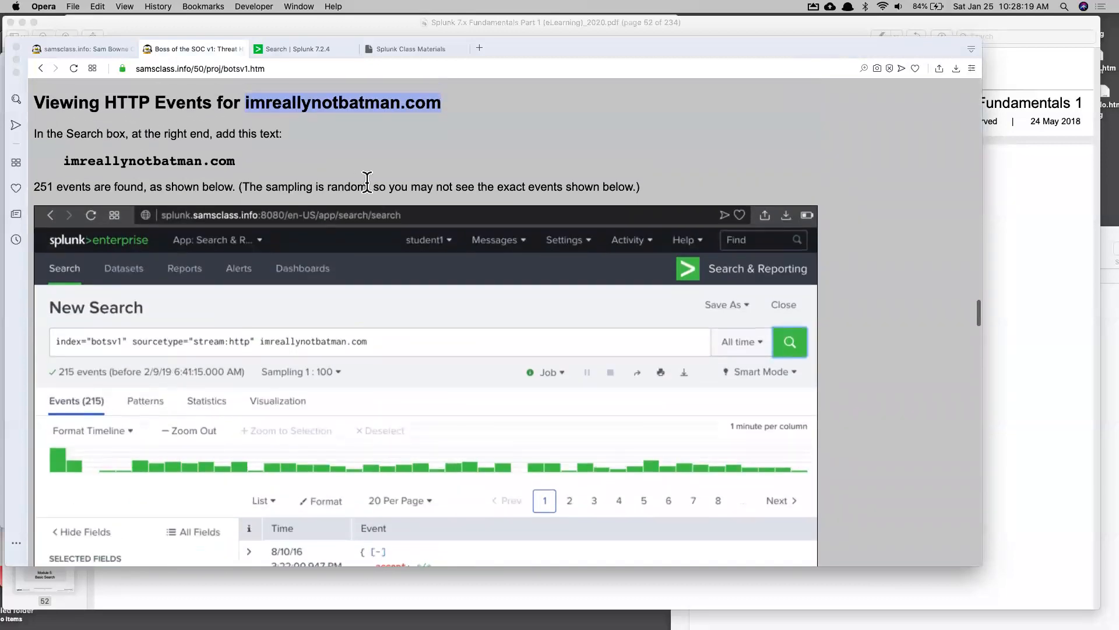
{"action": "scroll", "coordinate": [366, 179], "scroll_direction": "down", "scroll_amount": 4}
{"action": "scroll", "coordinate": [366, 178], "scroll_direction": "down", "scroll_amount": 15}
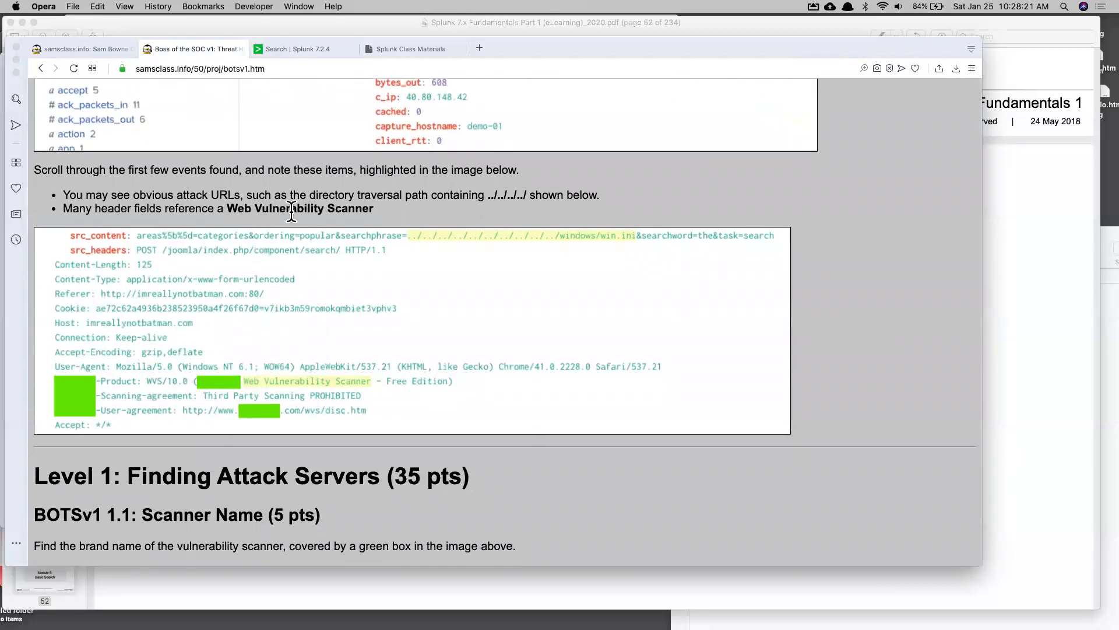
{"action": "scroll", "coordinate": [292, 211], "scroll_direction": "down", "scroll_amount": 3}
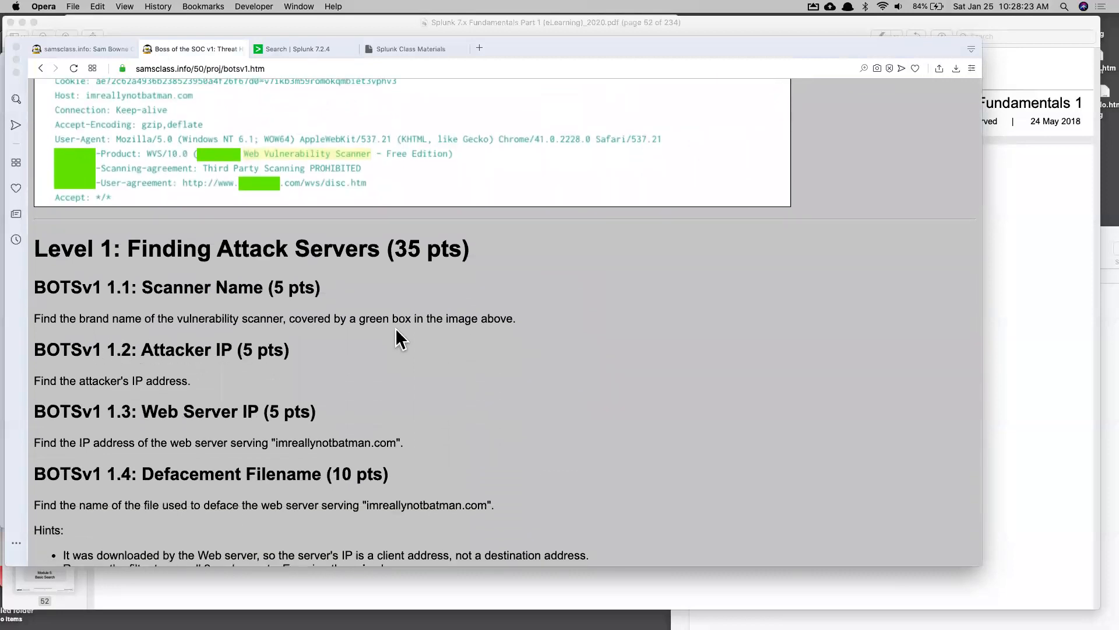
{"action": "scroll", "coordinate": [420, 321], "scroll_direction": "up", "scroll_amount": 5}
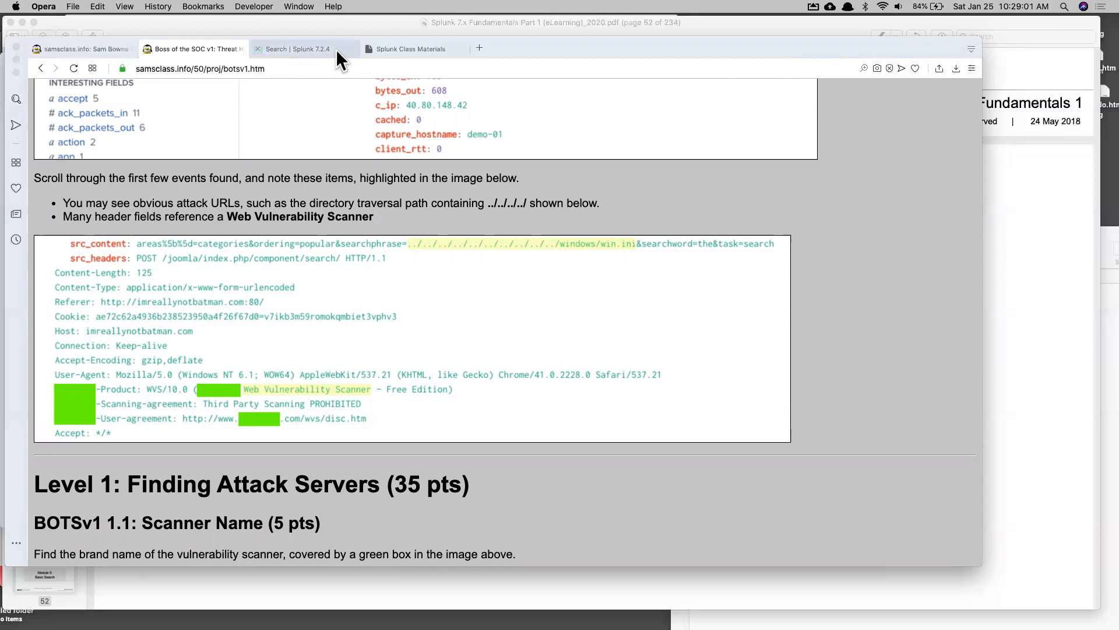
Rerun the imreallynotbatman.com search in Splunk with No Event Sampling
{"action": "left_click", "coordinate": [303, 52]}
{"action": "scroll", "coordinate": [276, 215], "scroll_direction": "down", "scroll_amount": 15}
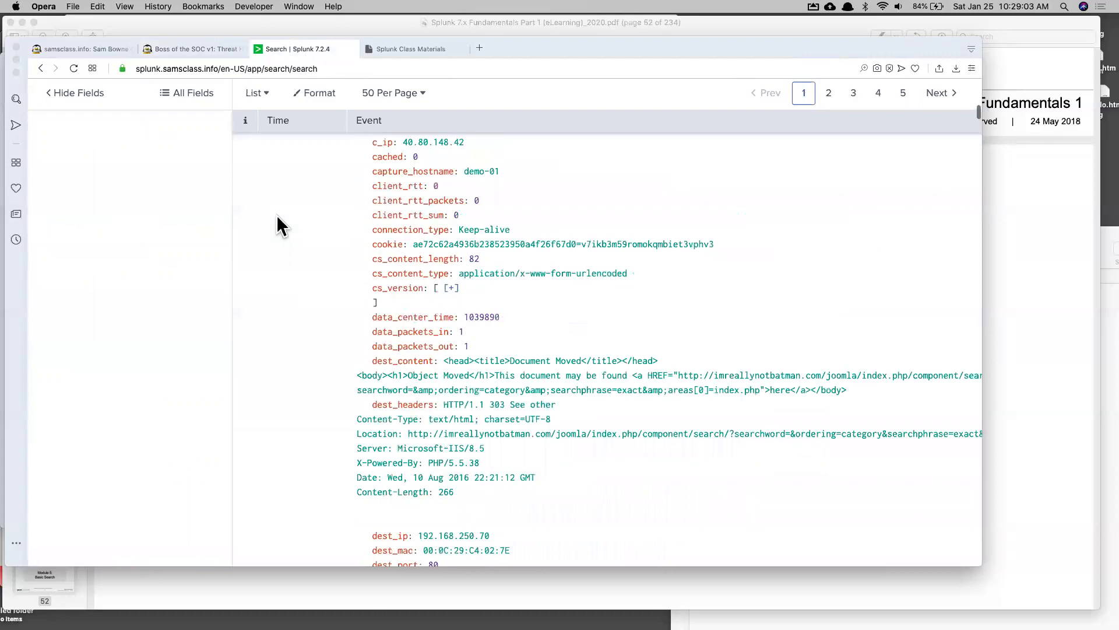
{"action": "scroll", "coordinate": [277, 214], "scroll_direction": "up", "scroll_amount": 15}
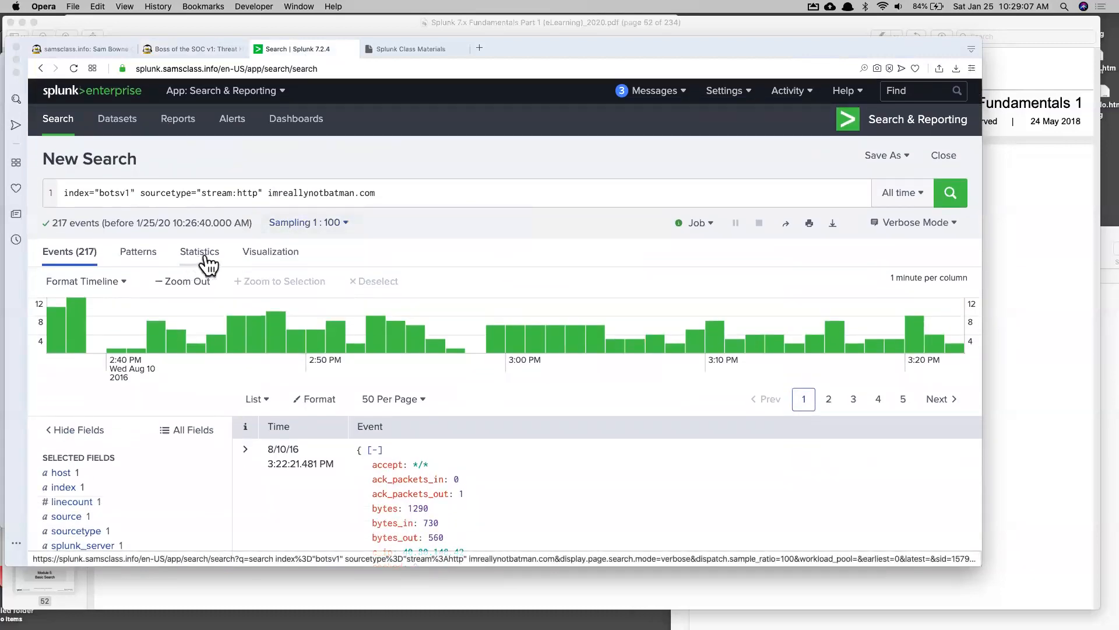
{"action": "left_click", "coordinate": [295, 225]}
{"action": "left_click", "coordinate": [294, 251]}
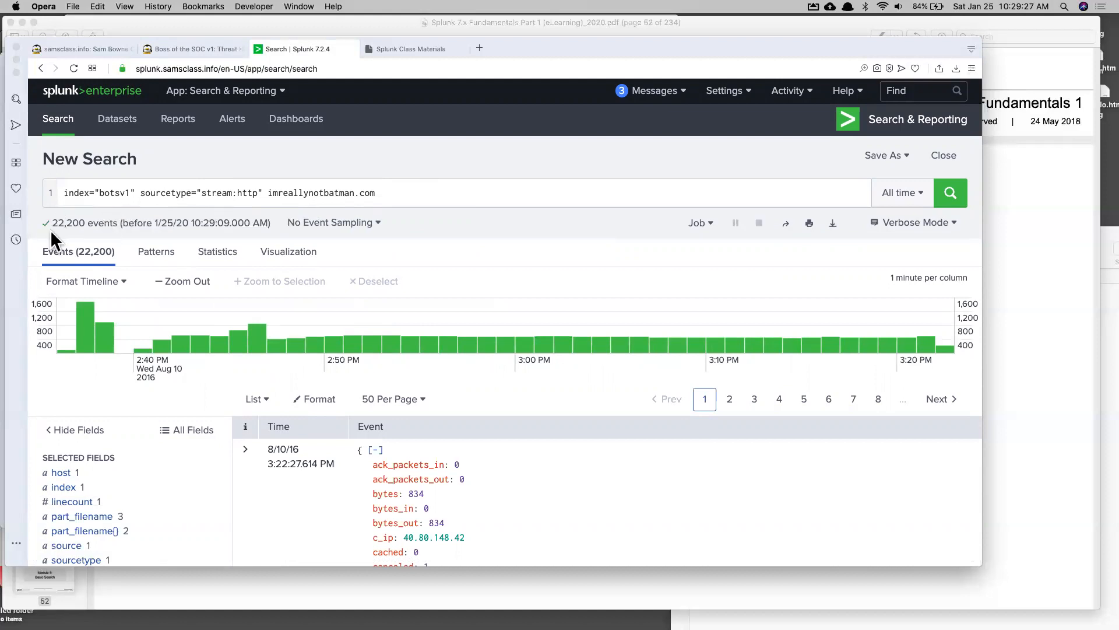
Examine the unsampled events' src_content, form_data and header fields for attack URLs and vulnerability scanner references
{"action": "scroll", "coordinate": [121, 367], "scroll_direction": "down", "scroll_amount": 15}
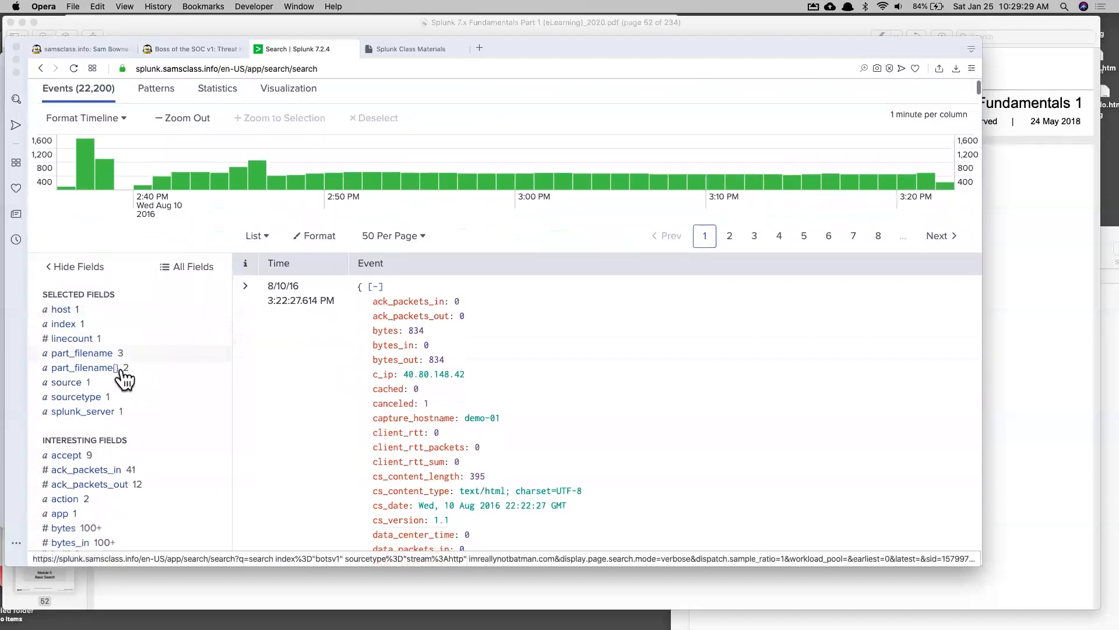
{"action": "scroll", "coordinate": [267, 402], "scroll_direction": "down", "scroll_amount": 5}
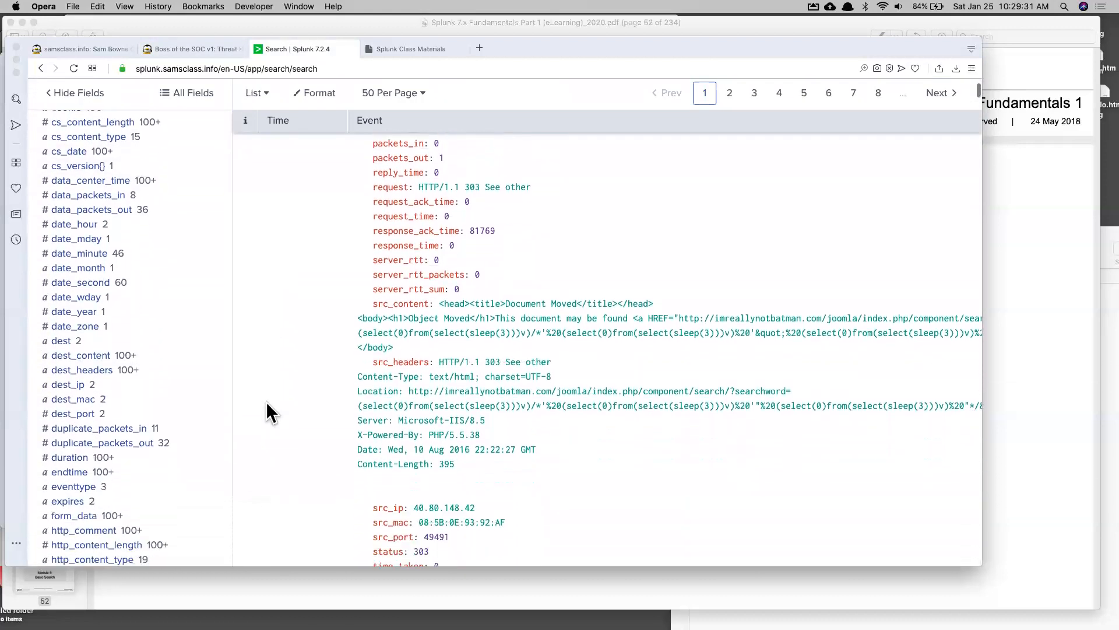
{"action": "scroll", "coordinate": [538, 388], "scroll_direction": "down", "scroll_amount": 15}
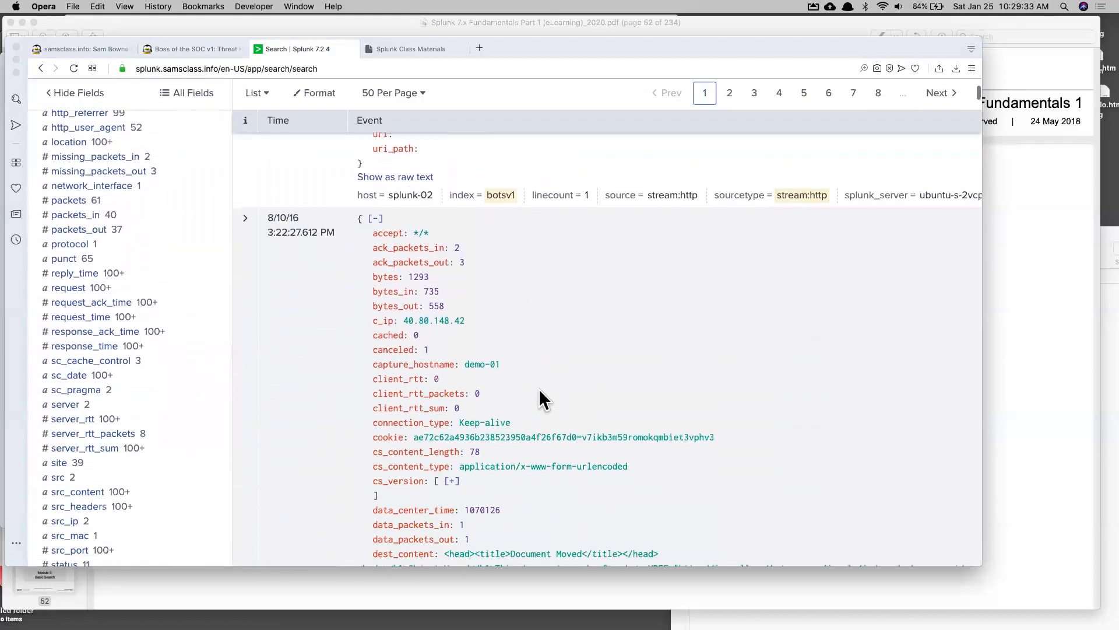
{"action": "scroll", "coordinate": [538, 389], "scroll_direction": "down", "scroll_amount": 10}
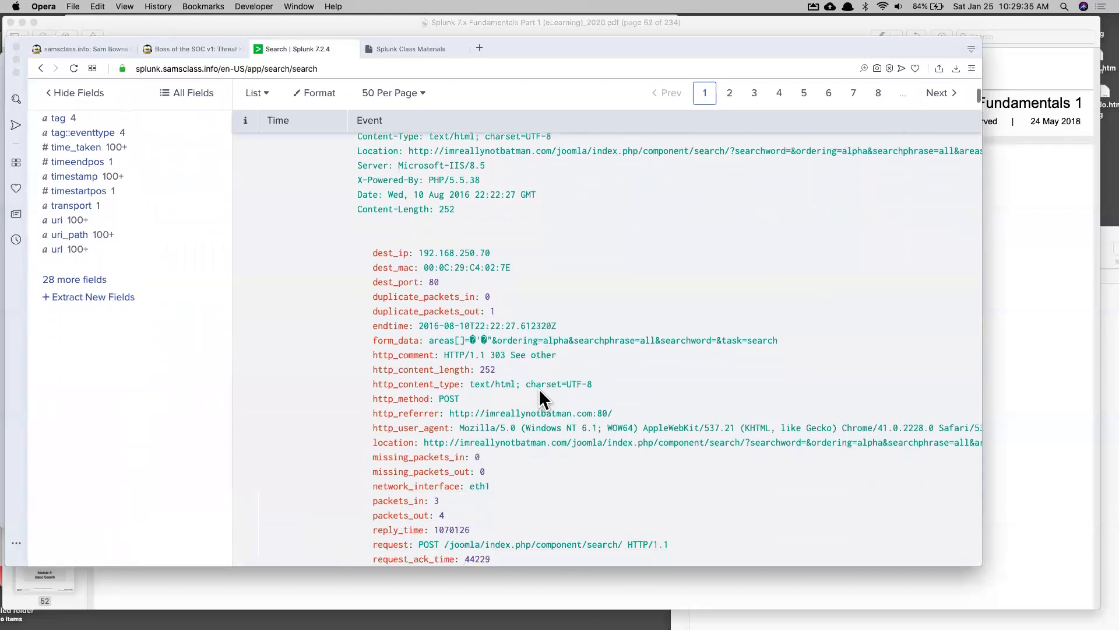
{"action": "scroll", "coordinate": [538, 389], "scroll_direction": "down", "scroll_amount": 12}
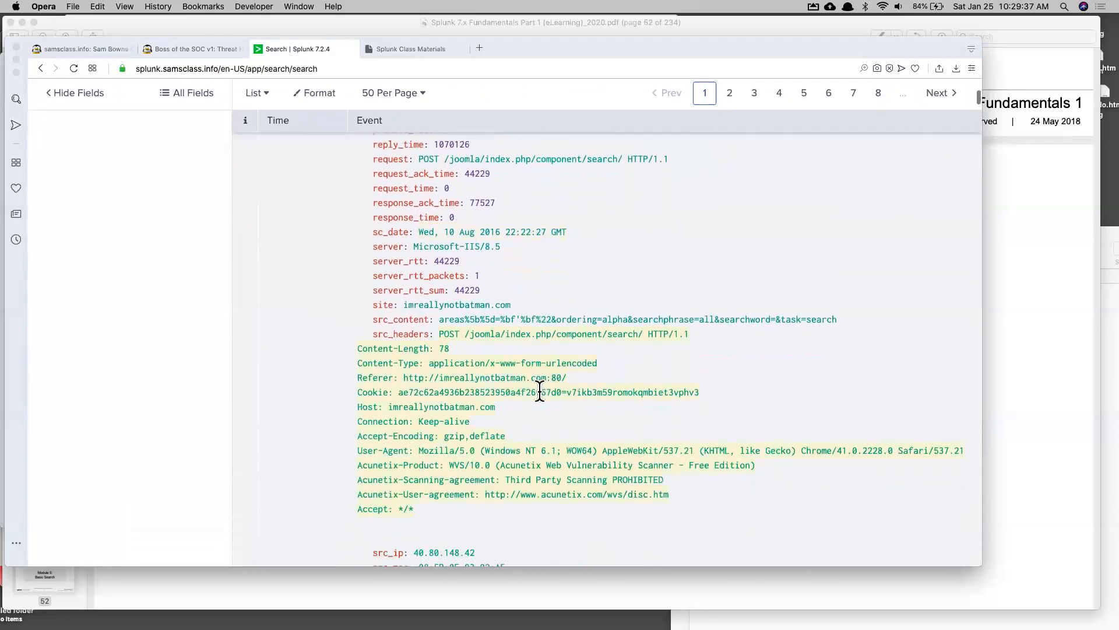
{"action": "scroll", "coordinate": [538, 388], "scroll_direction": "down", "scroll_amount": 10}
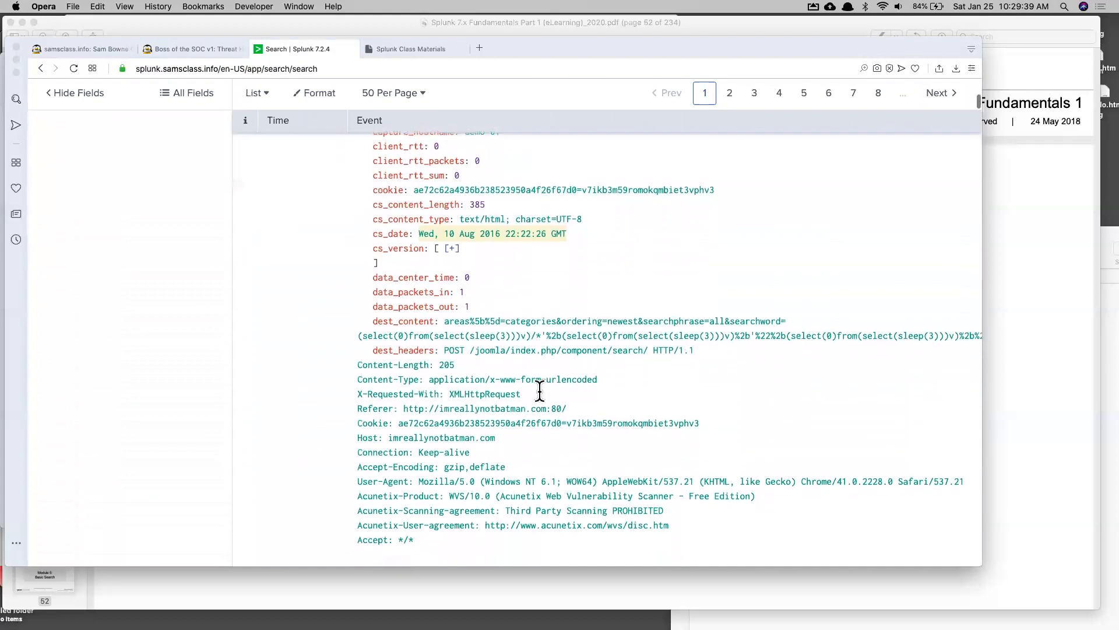
{"action": "scroll", "coordinate": [538, 389], "scroll_direction": "down", "scroll_amount": 12}
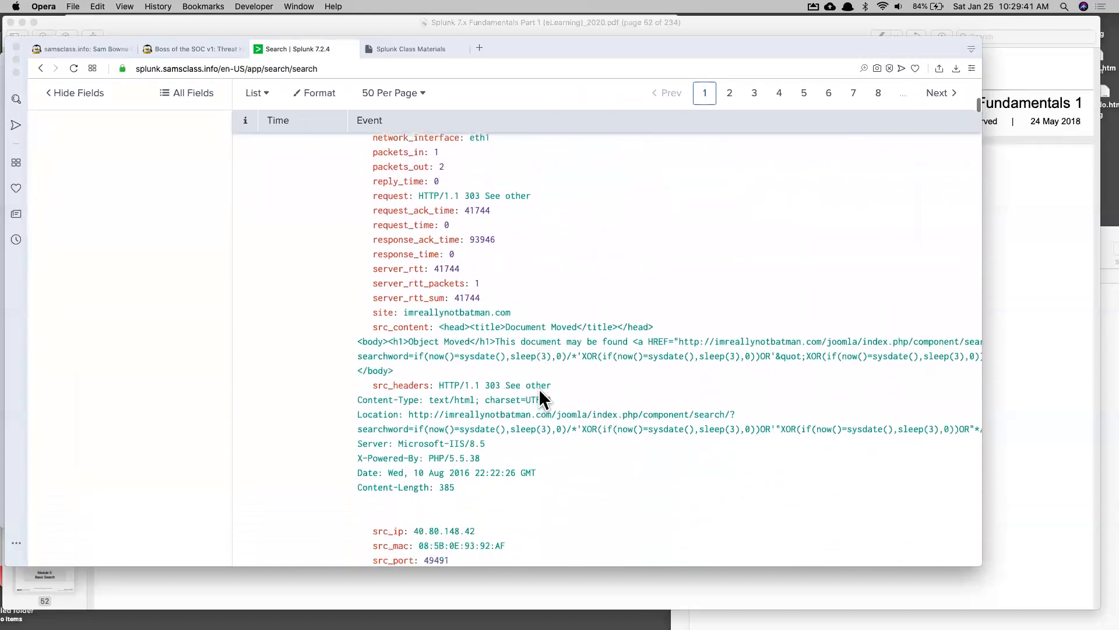
{"action": "scroll", "coordinate": [539, 388], "scroll_direction": "down", "scroll_amount": 6}
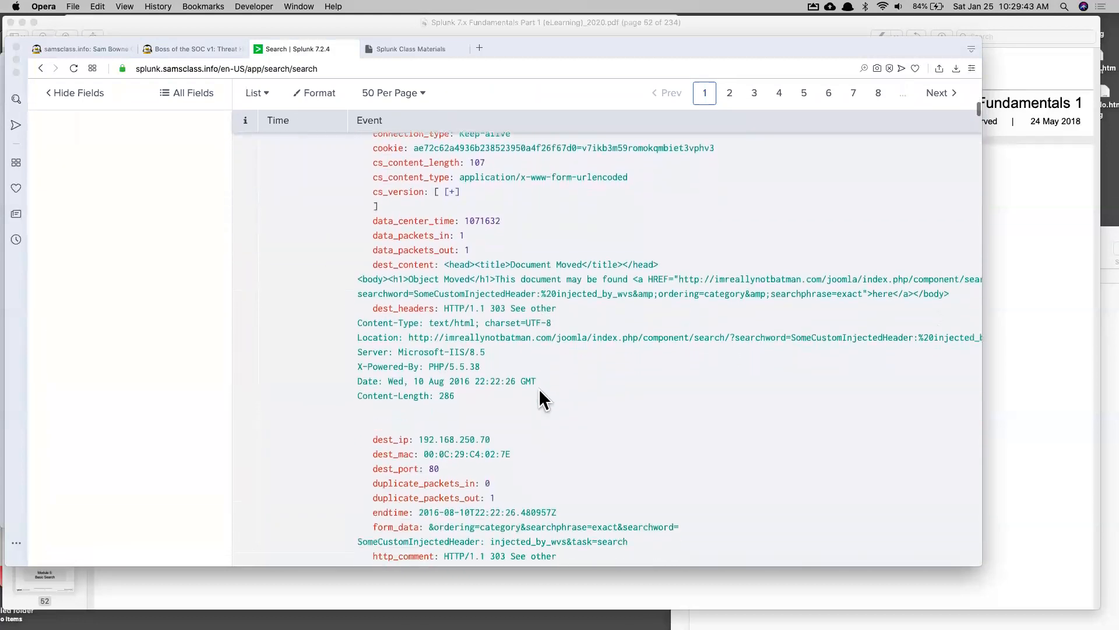
{"action": "scroll", "coordinate": [538, 388], "scroll_direction": "down", "scroll_amount": 10}
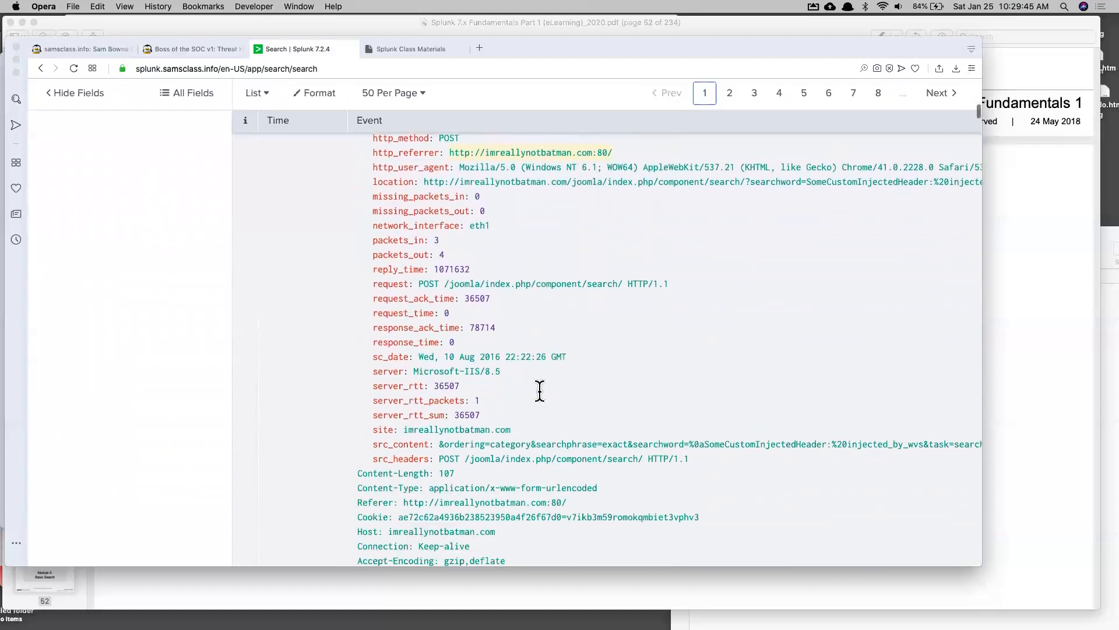
{"action": "scroll", "coordinate": [538, 388], "scroll_direction": "down", "scroll_amount": 6}
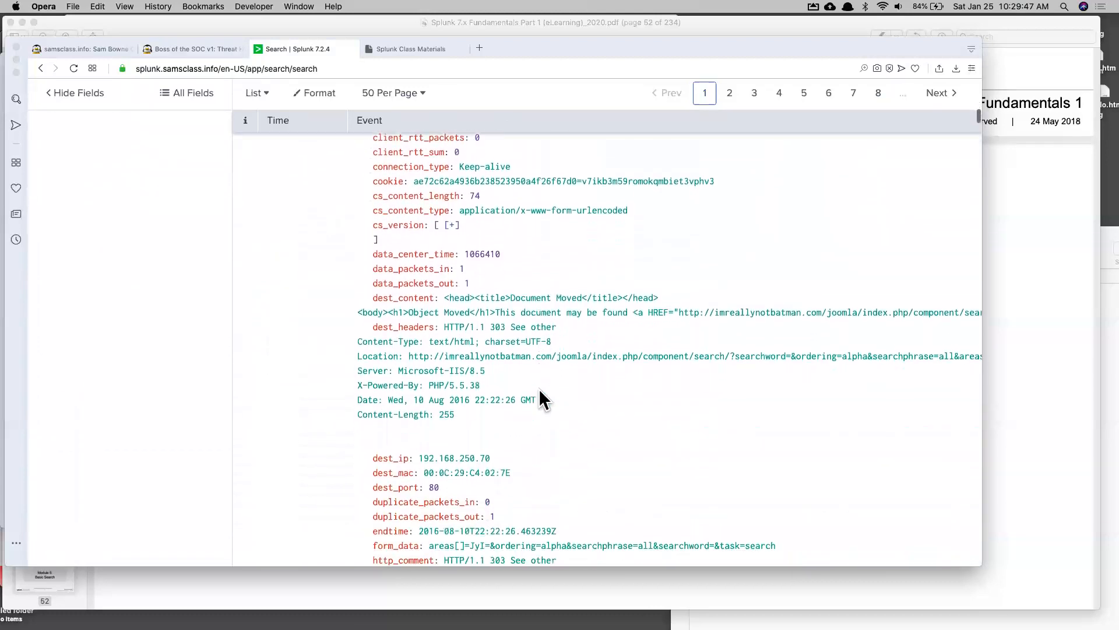
{"action": "scroll", "coordinate": [540, 398], "scroll_direction": "down", "scroll_amount": 6}
{"action": "scroll", "coordinate": [540, 398], "scroll_direction": "right", "scroll_amount": 2}
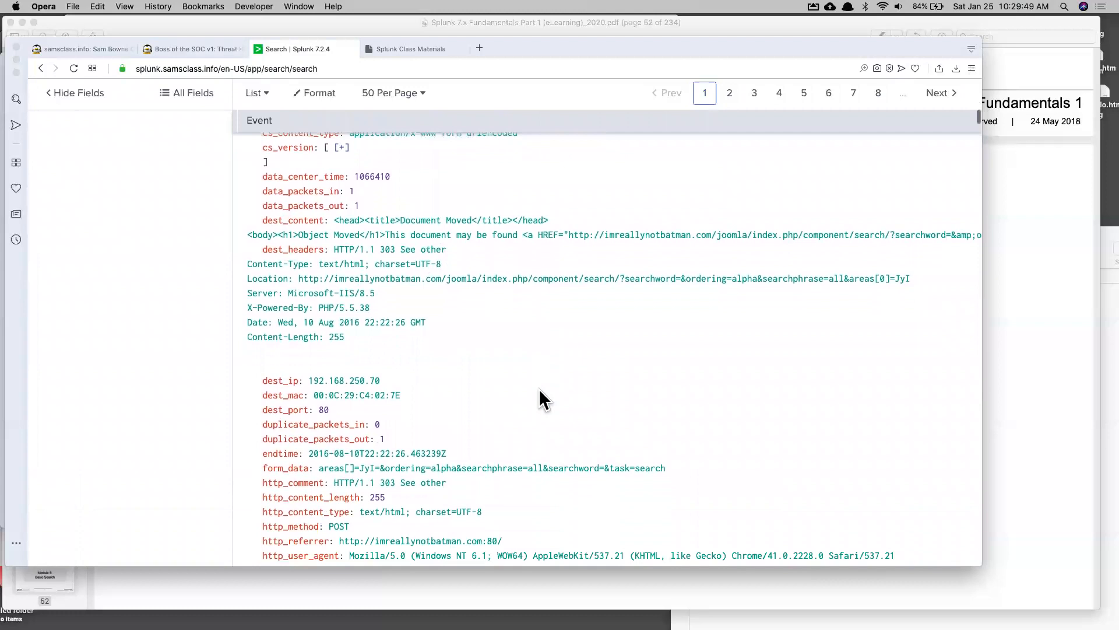
{"action": "scroll", "coordinate": [538, 389], "scroll_direction": "down", "scroll_amount": 10}
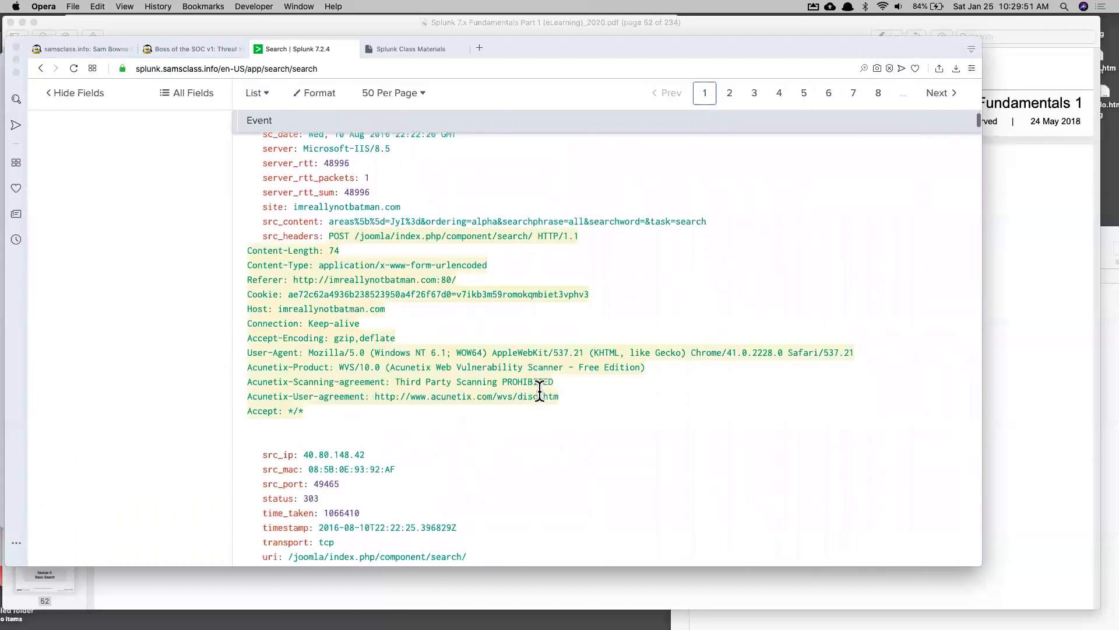
{"action": "scroll", "coordinate": [539, 388], "scroll_direction": "down", "scroll_amount": 10}
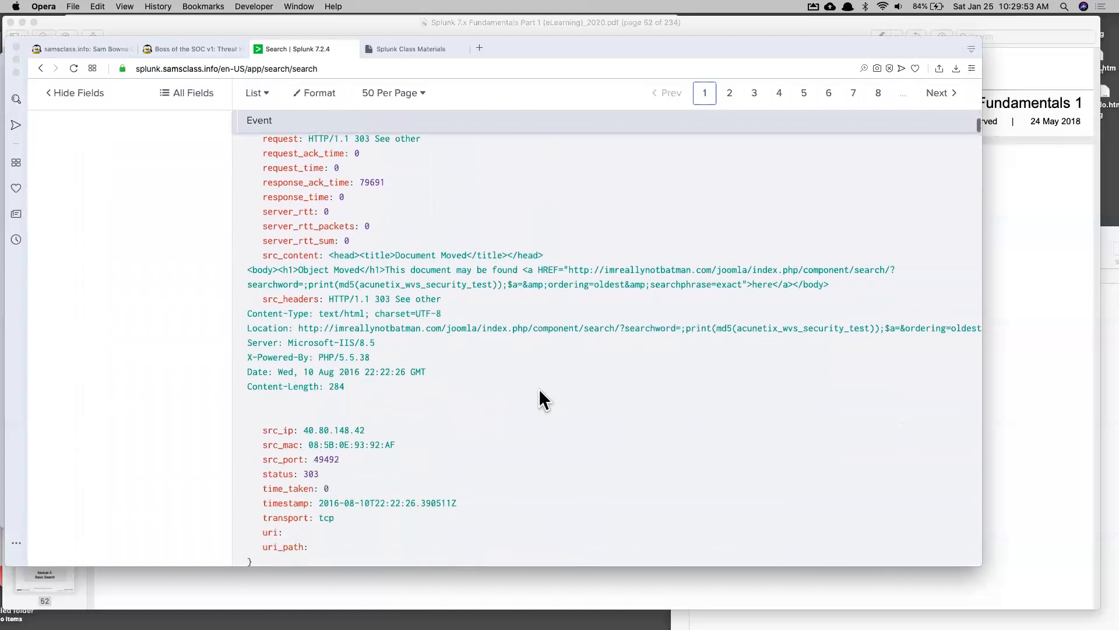
{"action": "scroll", "coordinate": [539, 388], "scroll_direction": "down", "scroll_amount": 10}
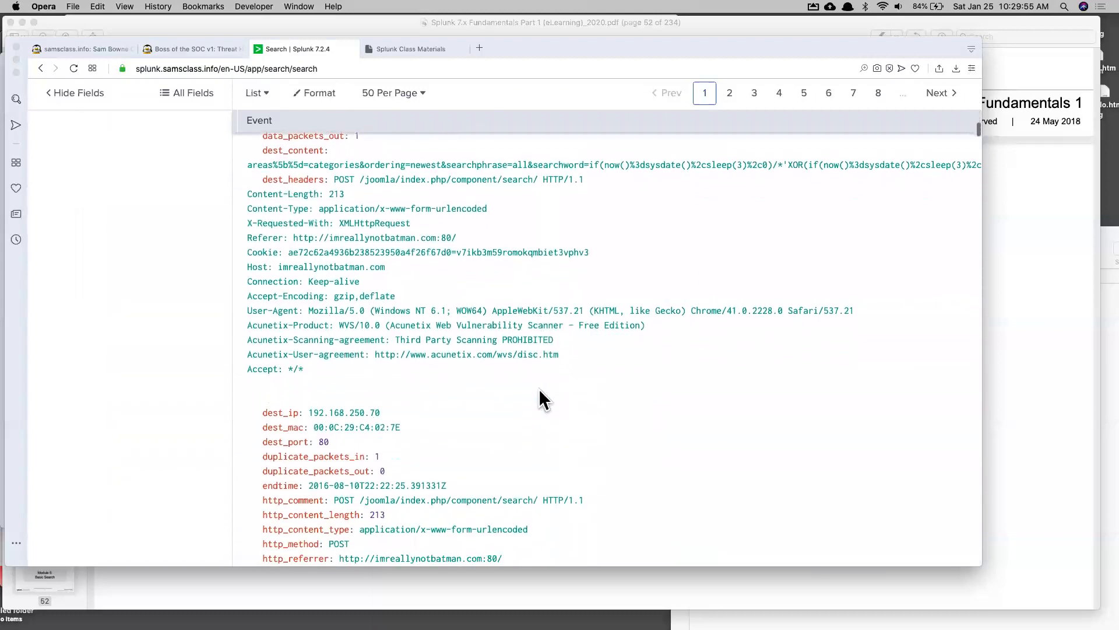
Compare the project page's sample scanner event with a Splunk event's dest_headers, highlighting its Acunetix-Product header
{"action": "left_click", "coordinate": [185, 47]}
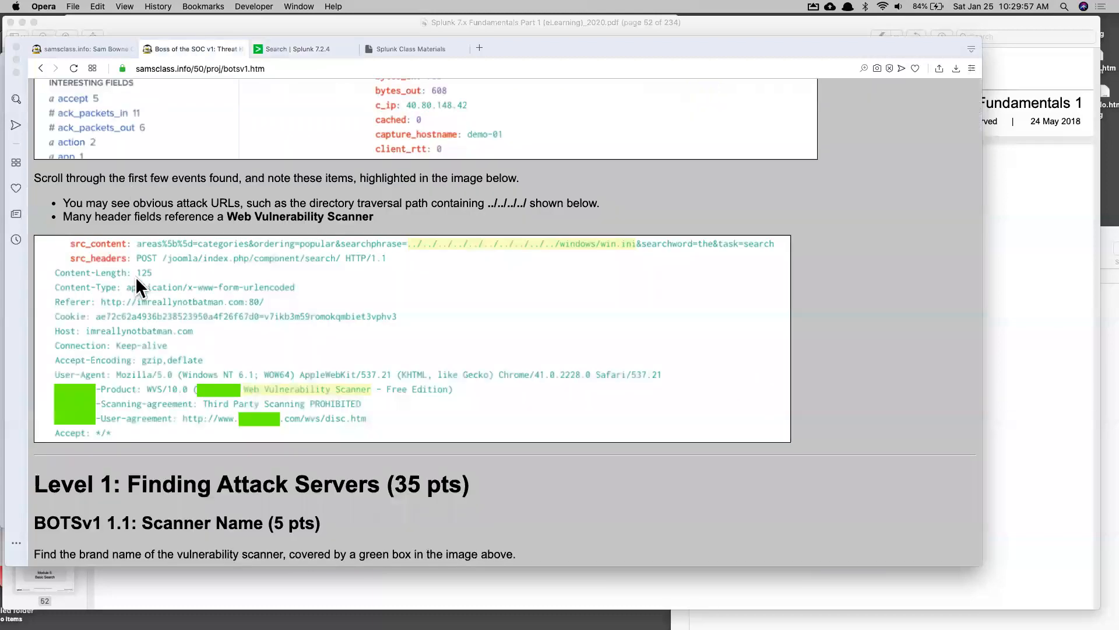
{"action": "scroll", "coordinate": [222, 250], "scroll_direction": "up", "scroll_amount": 1}
{"action": "scroll", "coordinate": [223, 251], "scroll_direction": "up", "scroll_amount": 2}
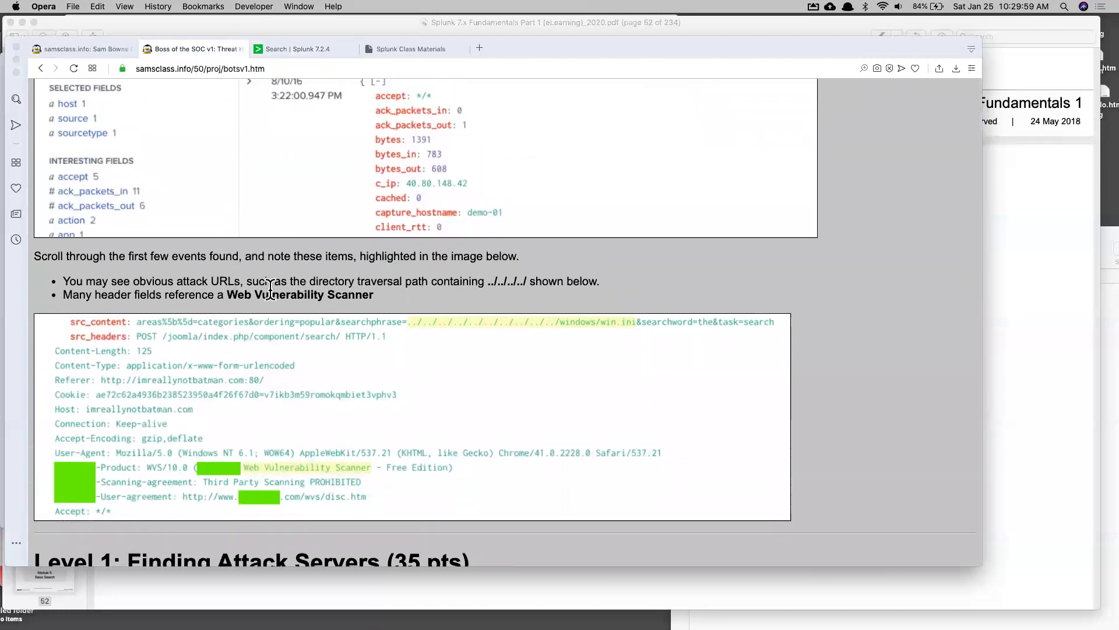
{"action": "left_click", "coordinate": [316, 46]}
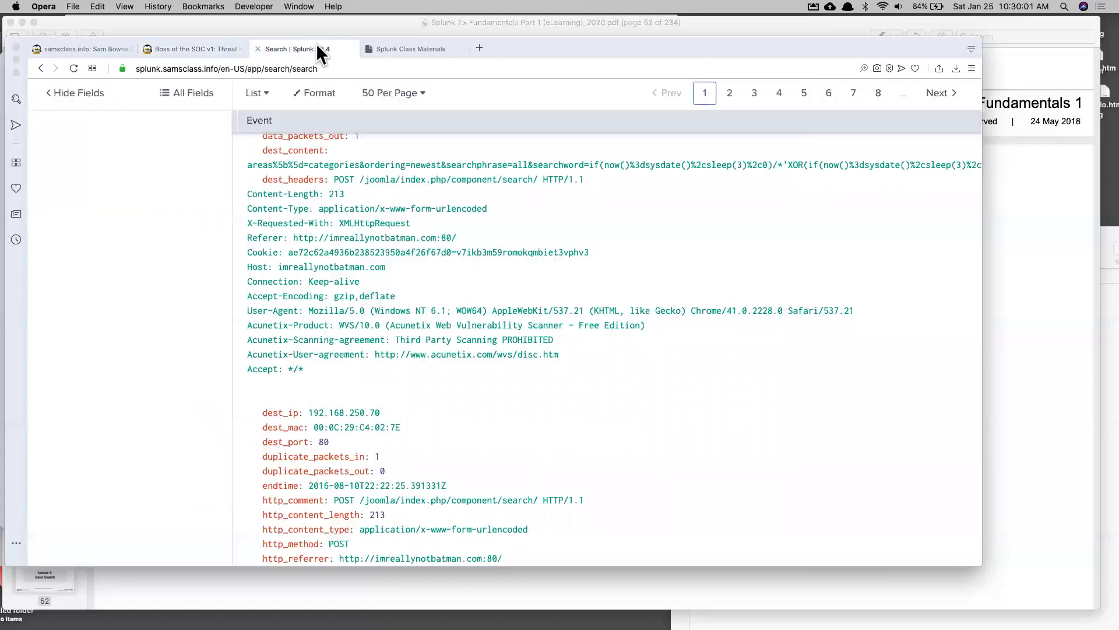
{"action": "scroll", "coordinate": [408, 254], "scroll_direction": "down", "scroll_amount": 3}
{"action": "scroll", "coordinate": [407, 256], "scroll_direction": "up", "scroll_amount": 3}
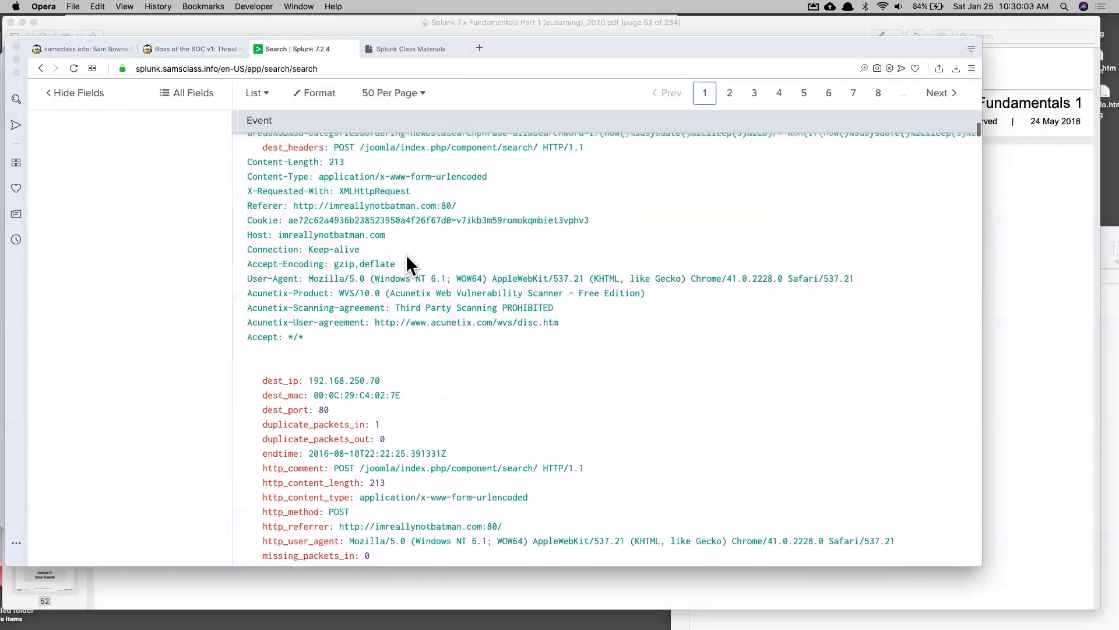
{"action": "triple_click", "coordinate": [250, 342]}
{"action": "left_click_drag", "start_coordinate": [251, 325], "coordinate": [286, 325]}
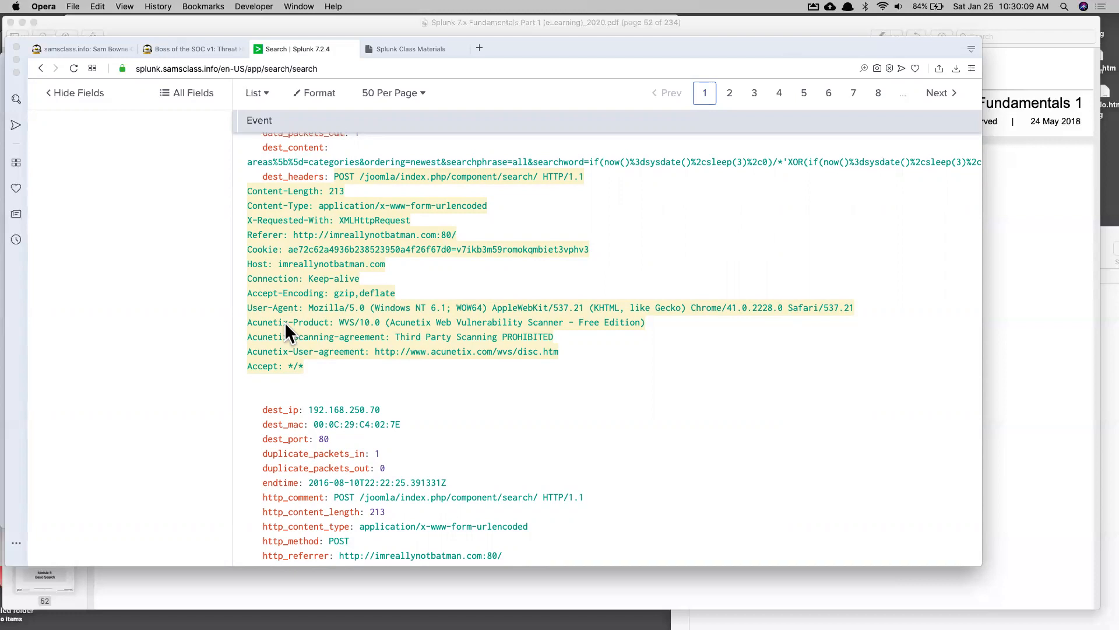
{"action": "left_click_drag", "start_coordinate": [247, 322], "coordinate": [337, 323]}
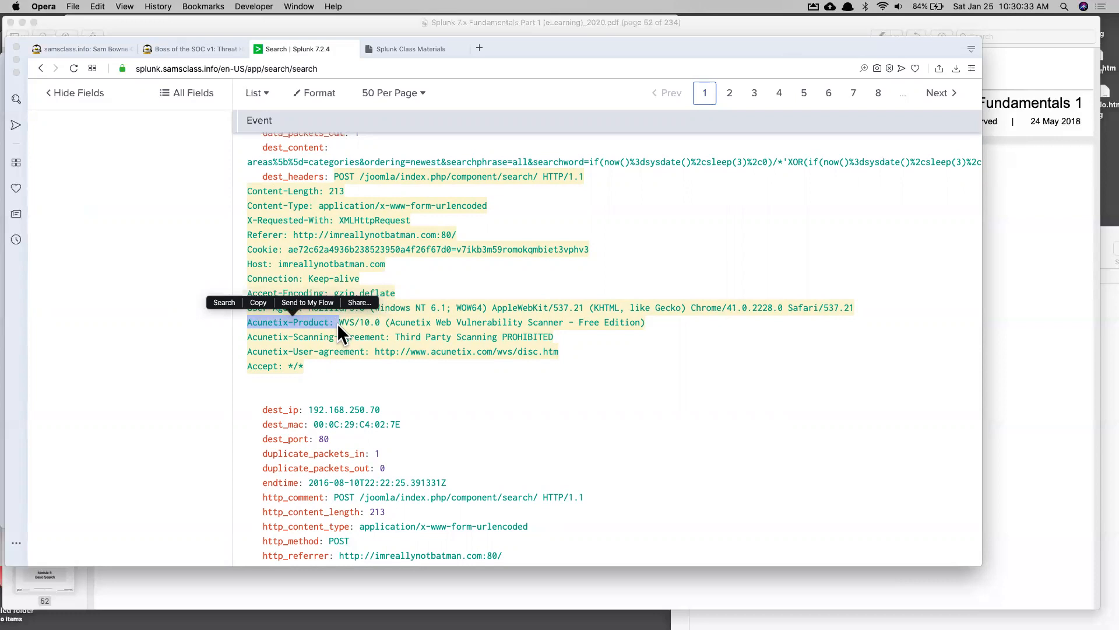
{"action": "left_click", "coordinate": [337, 323]}
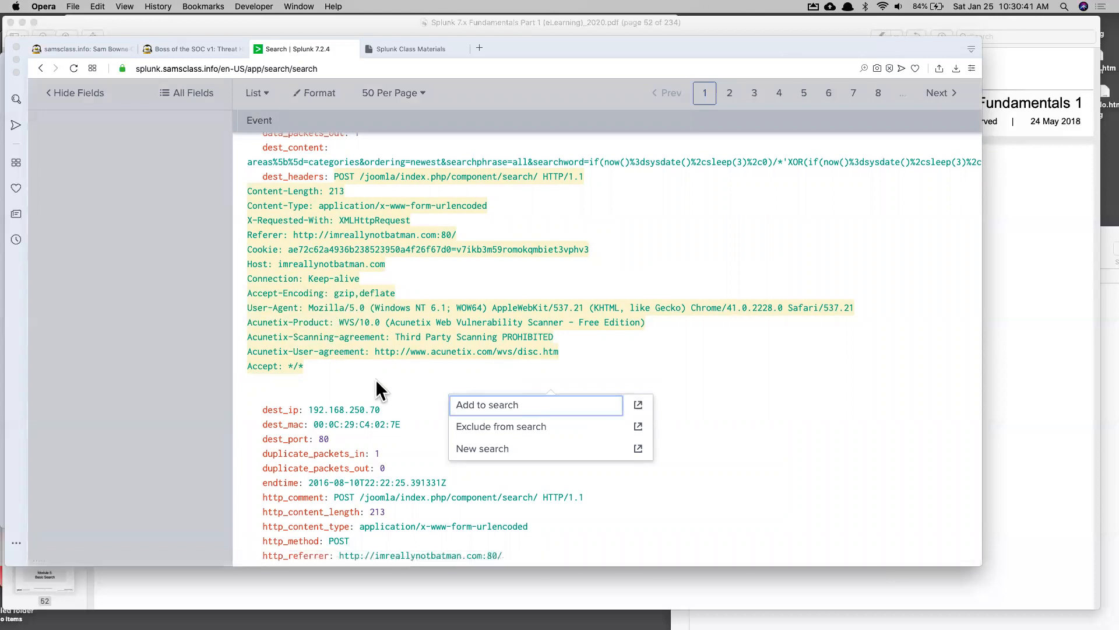
{"action": "left_click", "coordinate": [343, 366]}
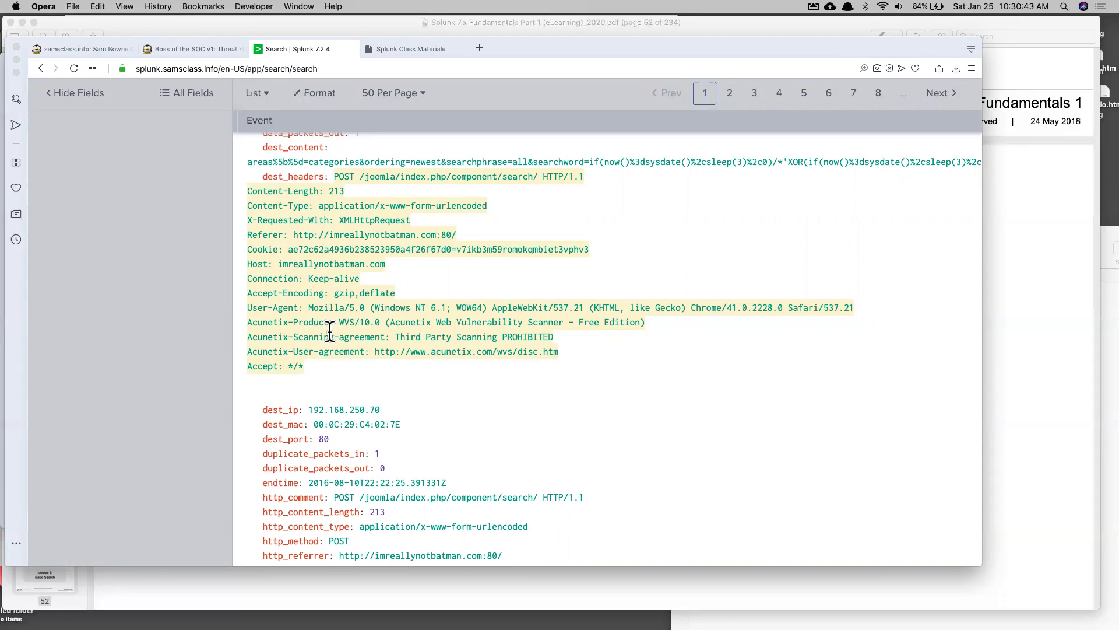
Copy the event's c_ip value 40.80.148.42 into the Smultron notes document, labelled "IP of attacker"
{"action": "scroll", "coordinate": [330, 331], "scroll_direction": "up", "scroll_amount": 10}
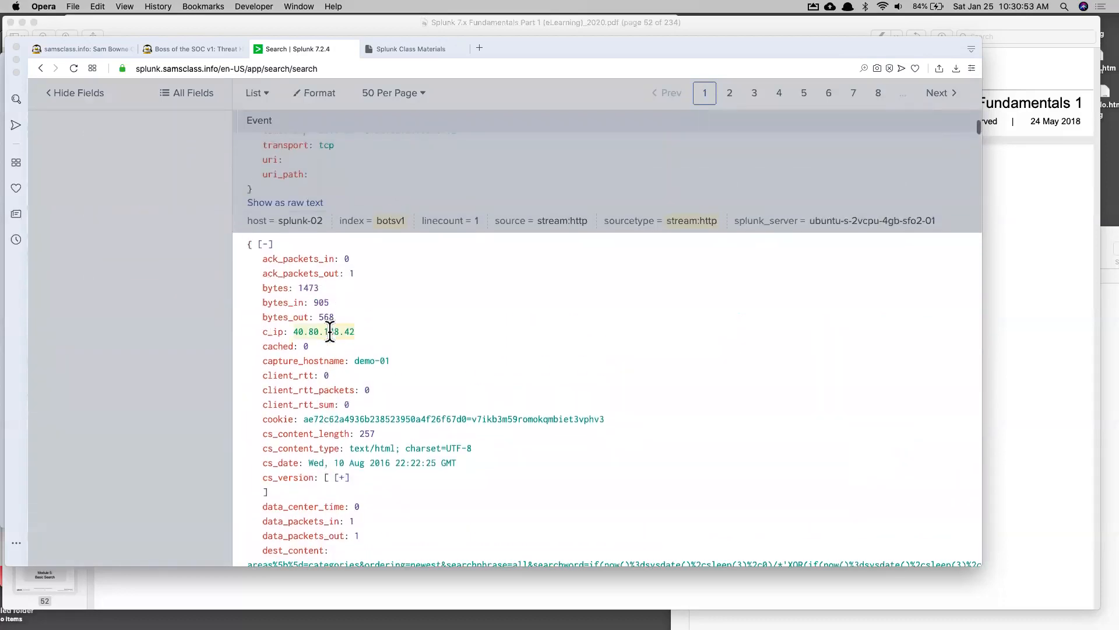
{"action": "left_click_drag", "start_coordinate": [371, 310], "coordinate": [293, 323]}
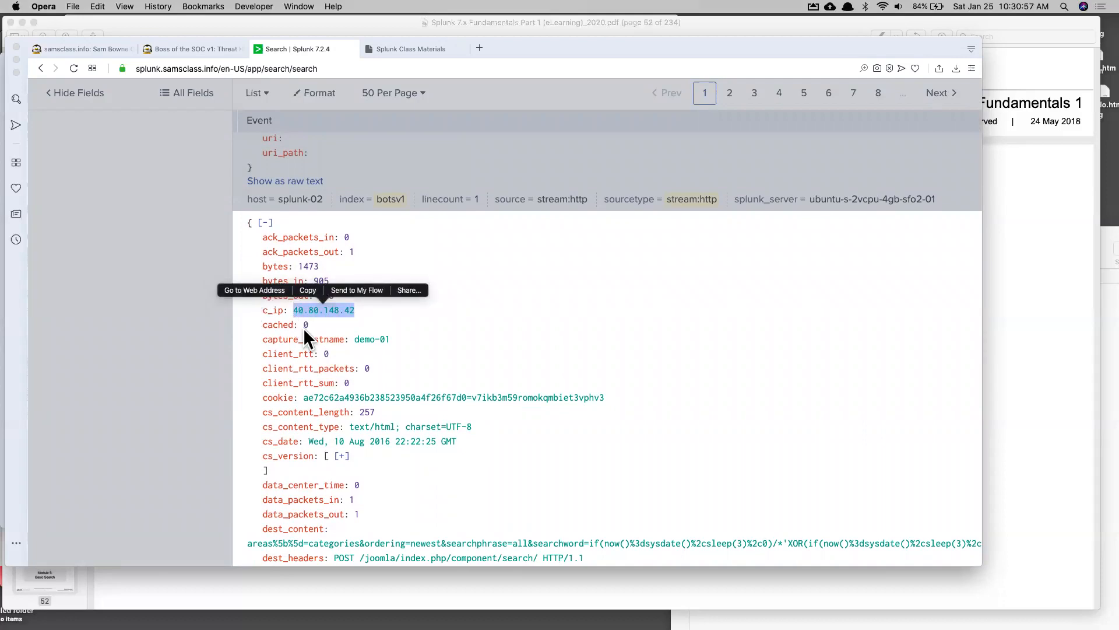
{"action": "left_click", "coordinate": [307, 288]}
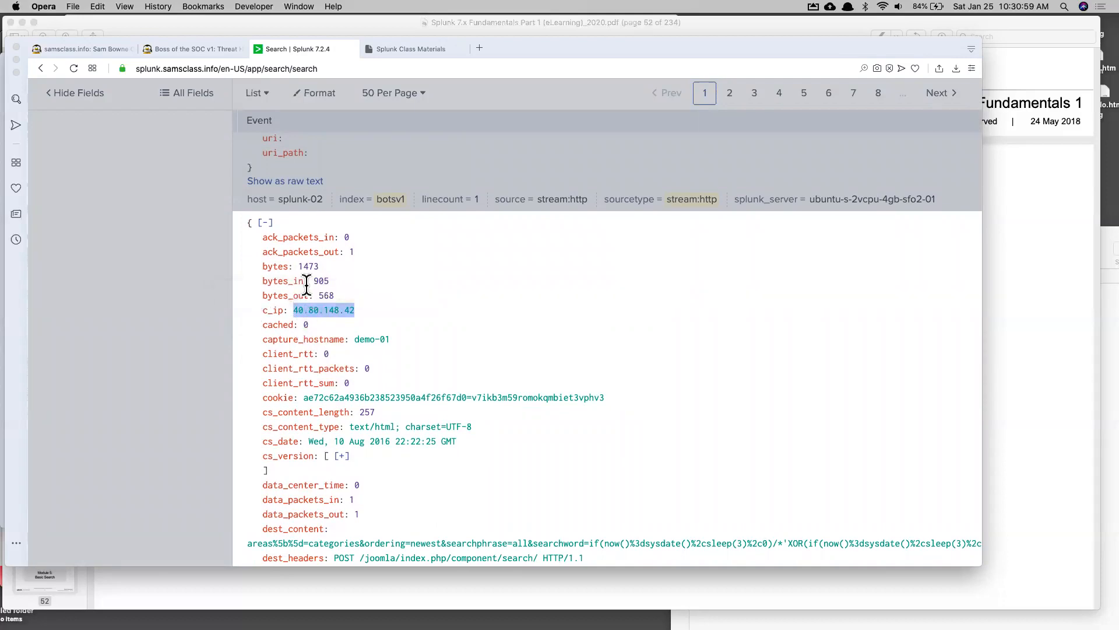
{"action": "key", "text": "super+Tab"}
{"action": "key", "text": "super+Tab"}
{"action": "key", "text": "super+Tab"}
{"action": "key", "text": "super+Tab"}
{"action": "key", "text": "super+Tab"}
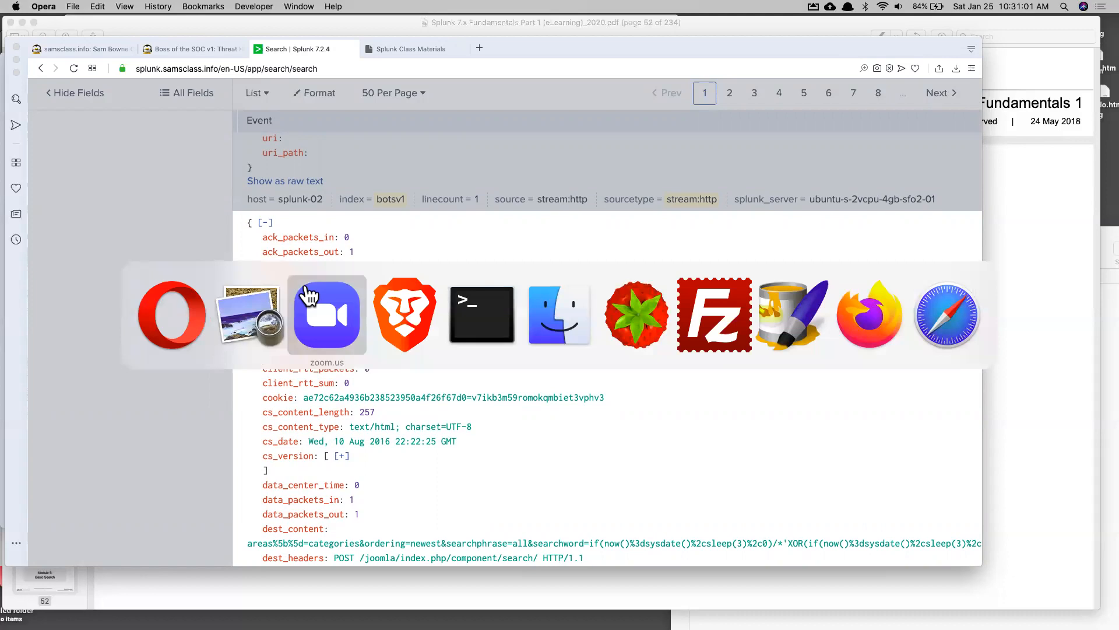
{"action": "key", "text": "super+Tab"}
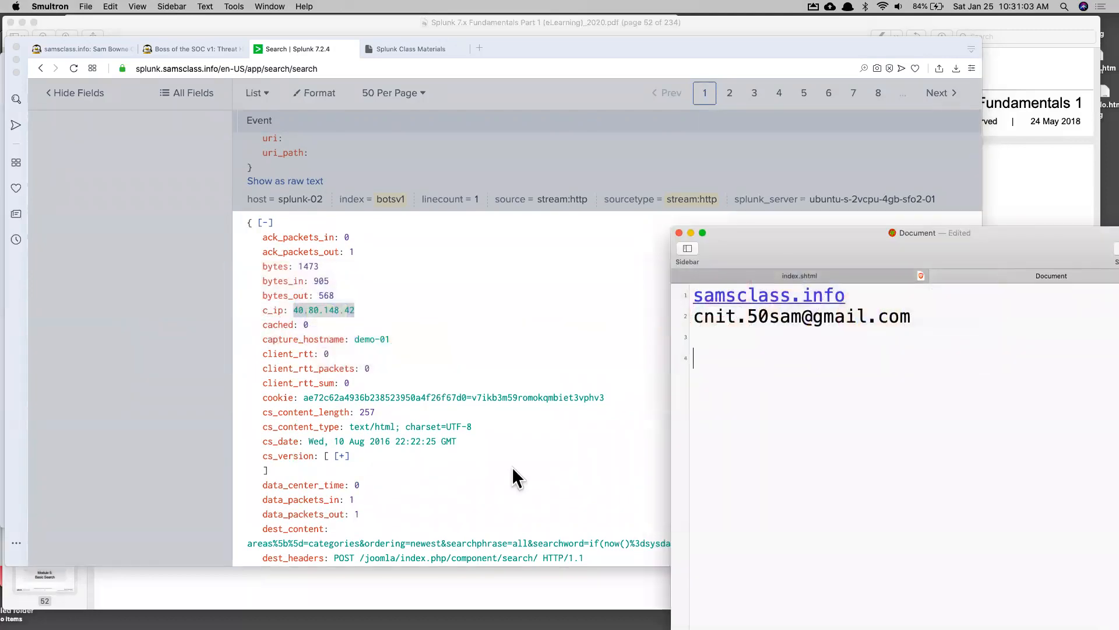
{"action": "type", "text": "IP of attacker"}
{"action": "key", "text": "super+v"}
{"action": "key", "text": "Return"}
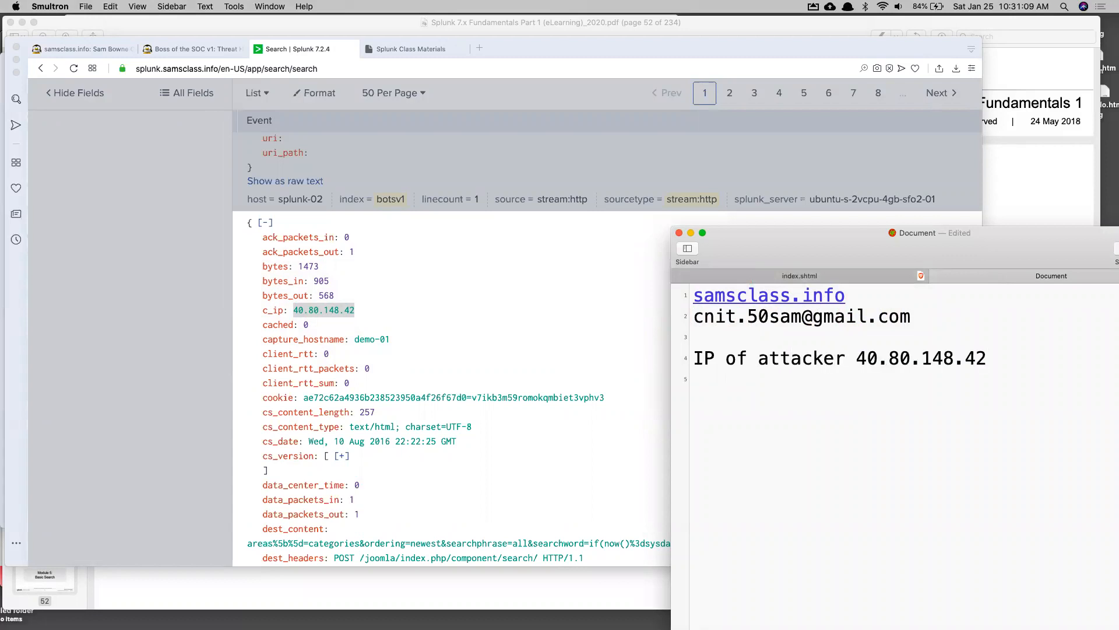
Add the line "Scanner name: Acunetix" below the attacker IP in the notes
{"action": "type", "text": "Scanner na"}
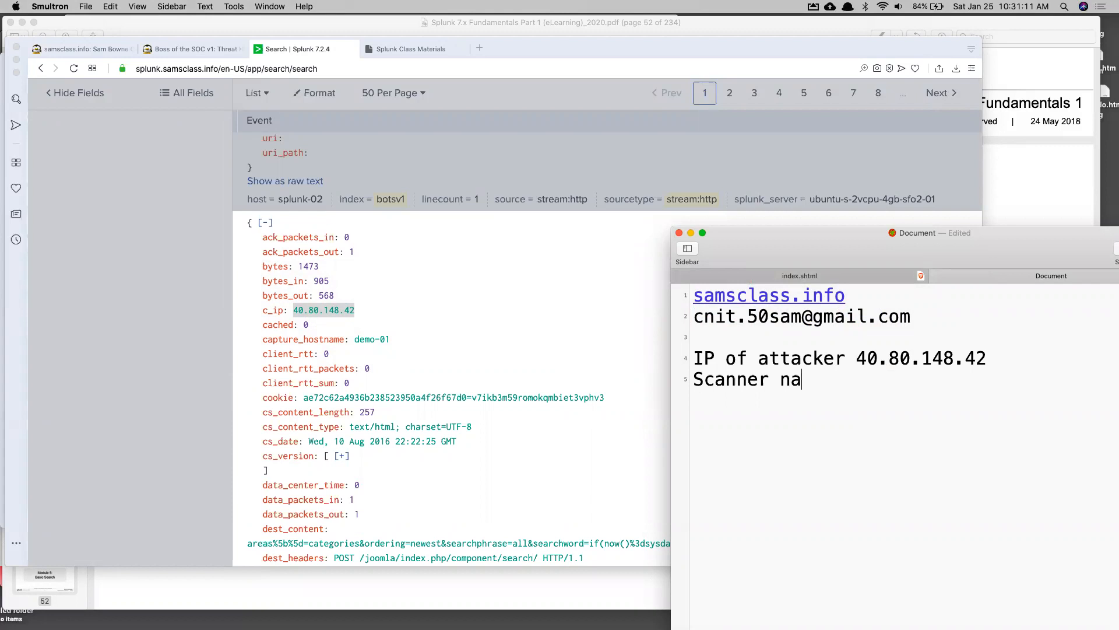
{"action": "type", "text": "me:"}
{"action": "type", "text": "unetix"}
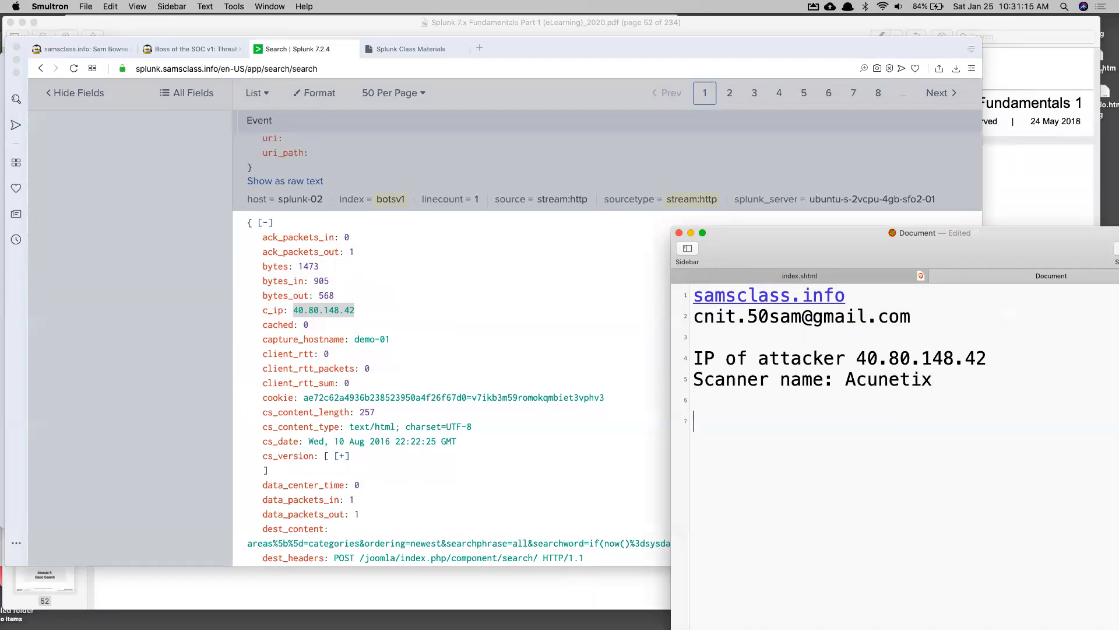
Return to the project page in Opera and read the Level 1 challenges 1.1 to 1.5 with their hints
{"action": "left_click", "coordinate": [141, 229]}
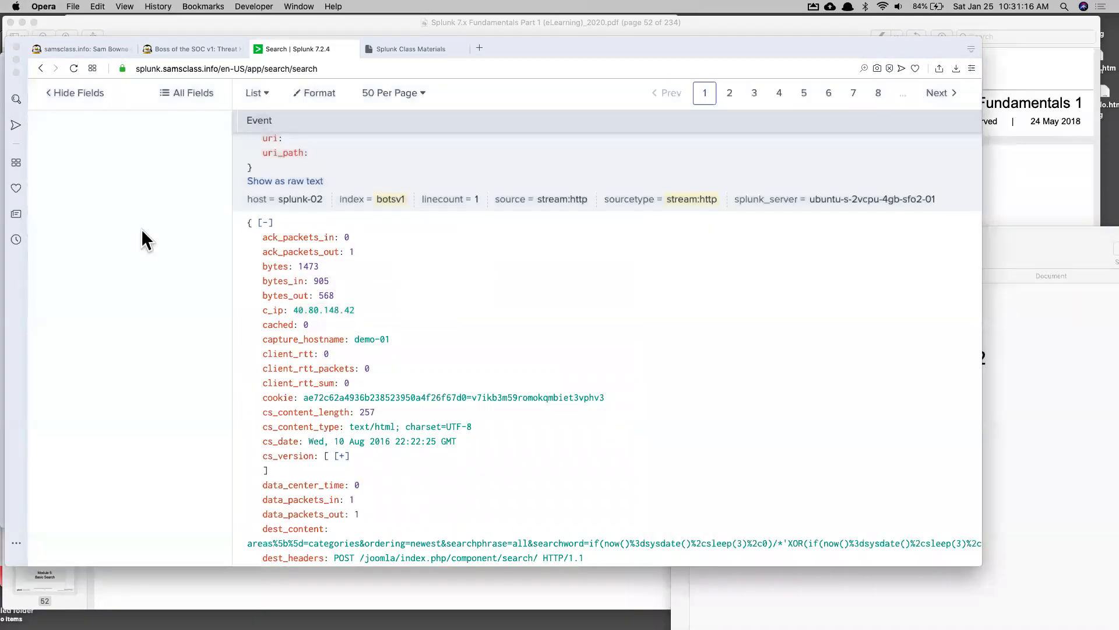
{"action": "left_click", "coordinate": [194, 52]}
{"action": "scroll", "coordinate": [154, 420], "scroll_direction": "down", "scroll_amount": 10}
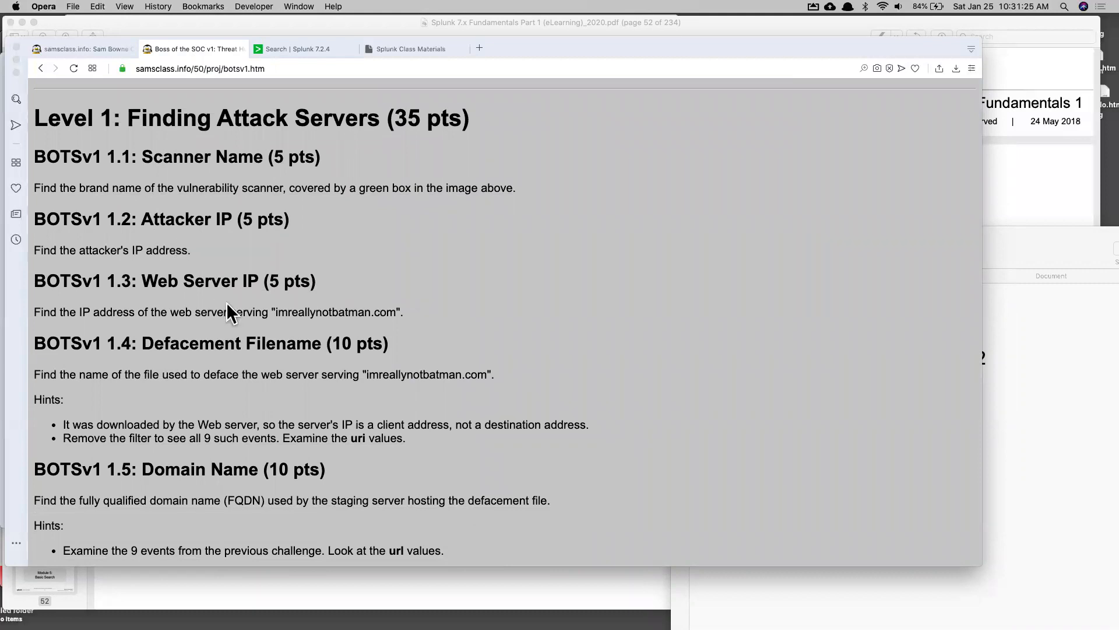
{"action": "left_click_drag", "start_coordinate": [428, 306], "coordinate": [51, 154]}
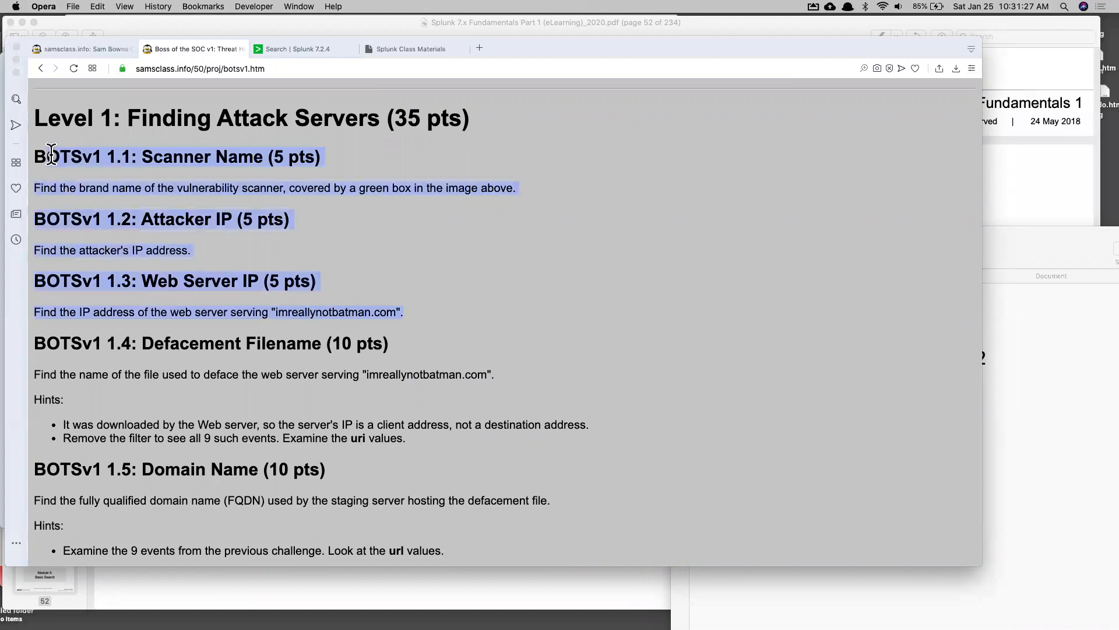
{"action": "left_click", "coordinate": [215, 249]}
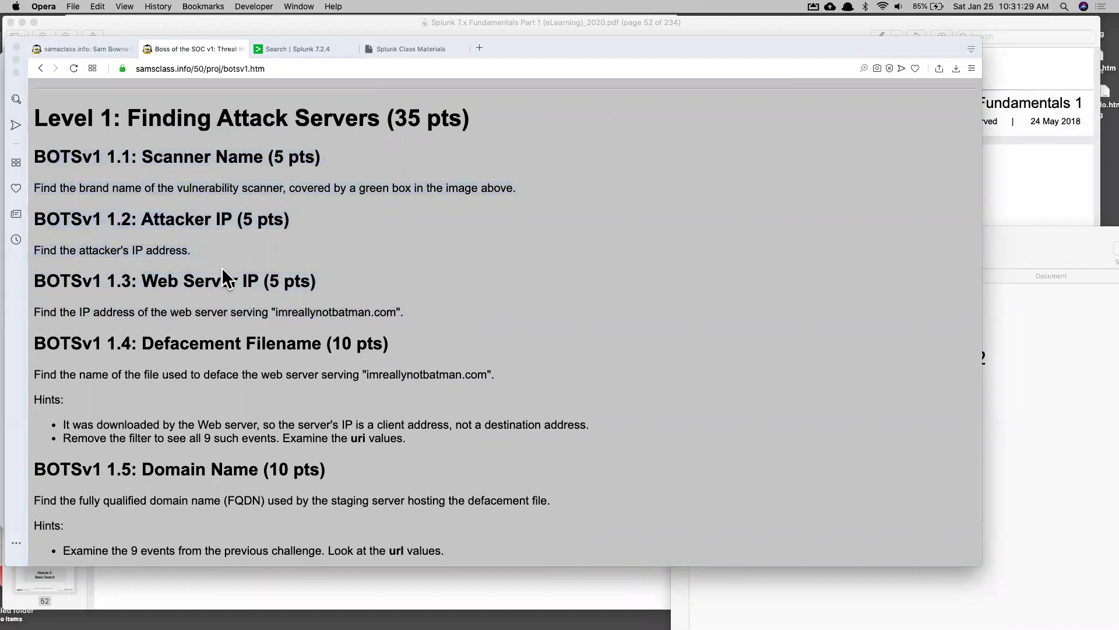
{"action": "scroll", "coordinate": [221, 267], "scroll_direction": "down", "scroll_amount": 3}
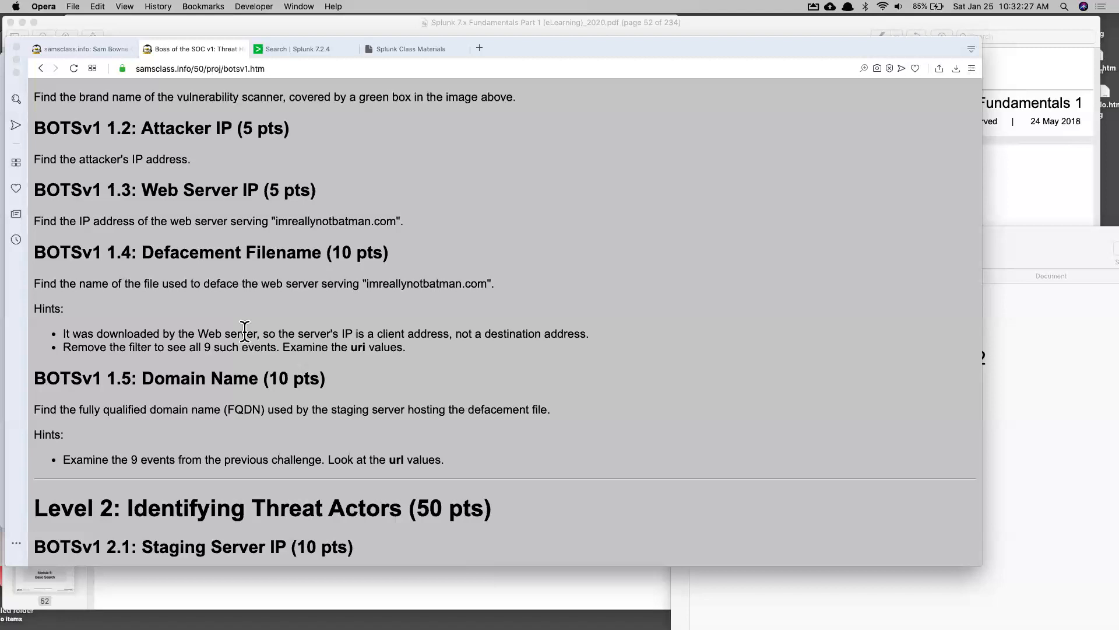
Copy the Splunk event's dest_ip value 192.168.250.70 into the Smultron notes, labelled "Web server :"
{"action": "key", "text": "super+Tab"}
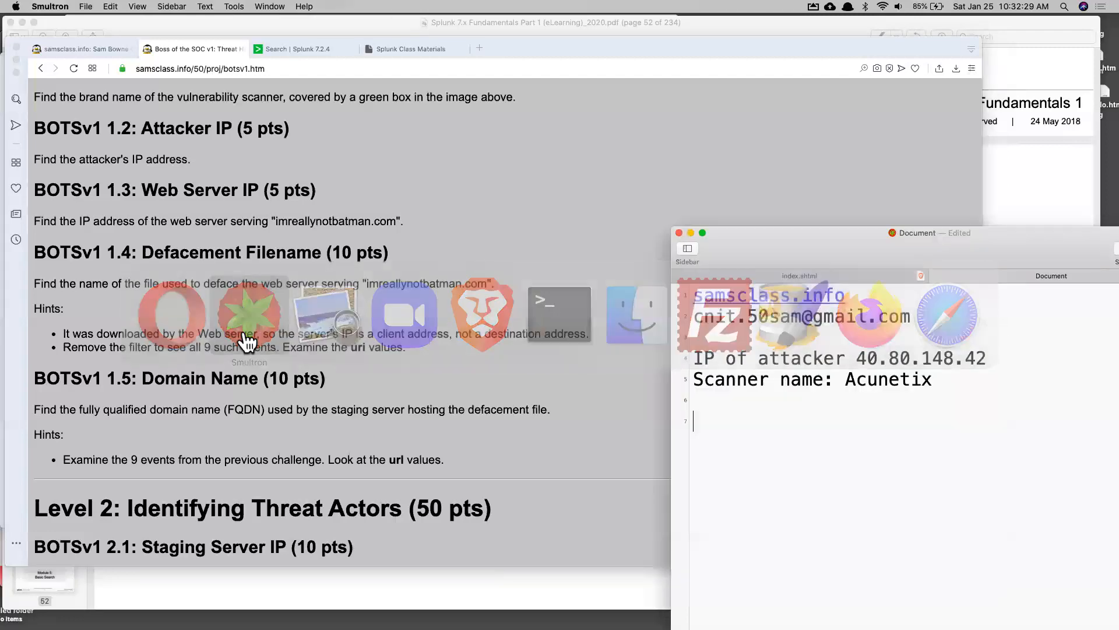
{"action": "left_click", "coordinate": [288, 45]}
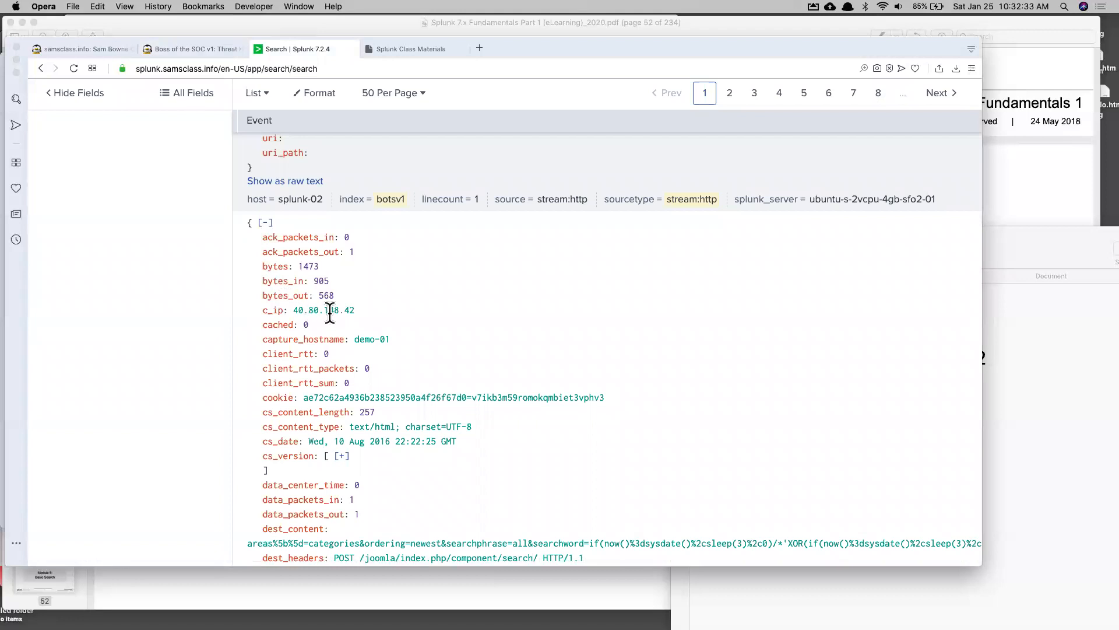
{"action": "scroll", "coordinate": [327, 309], "scroll_direction": "down", "scroll_amount": 8}
{"action": "scroll", "coordinate": [328, 309], "scroll_direction": "down", "scroll_amount": 6}
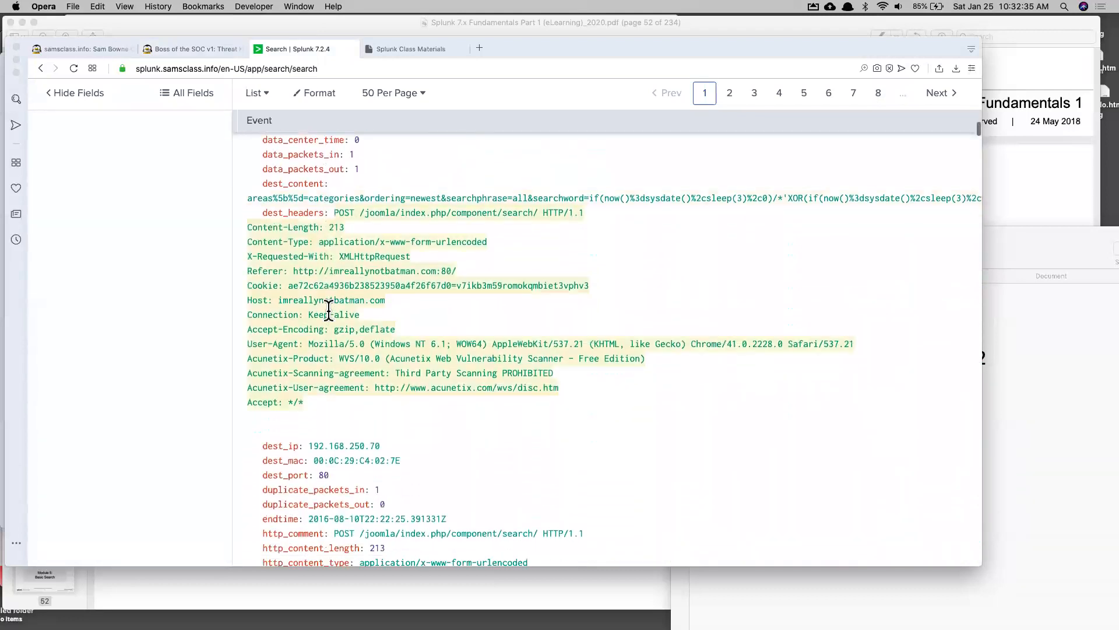
{"action": "left_click_drag", "start_coordinate": [381, 331], "coordinate": [308, 329]}
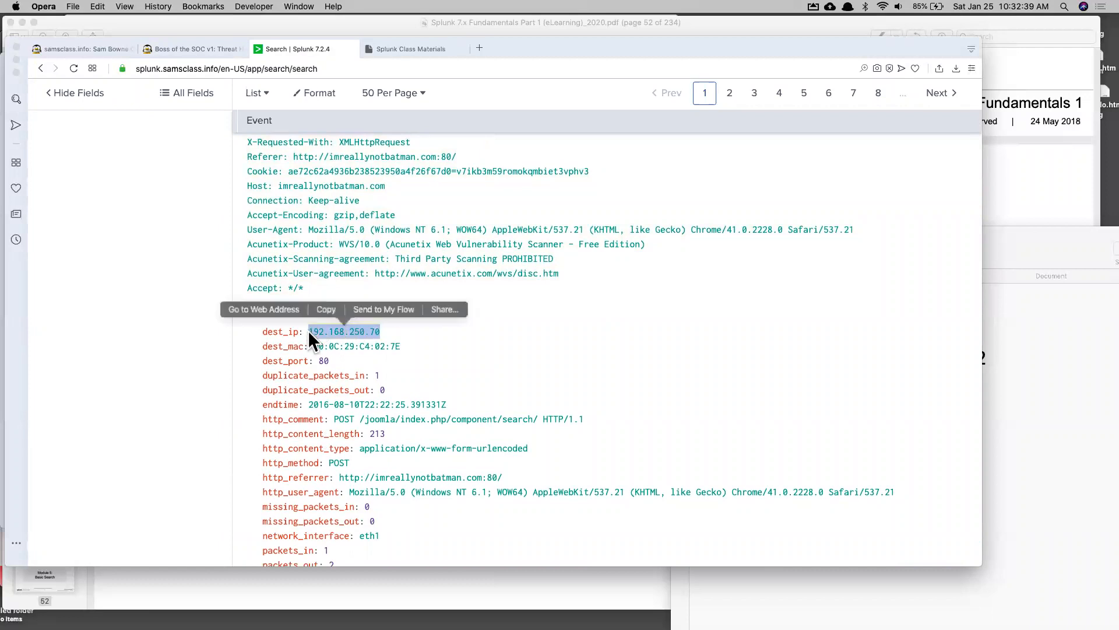
{"action": "key", "text": "super+Tab"}
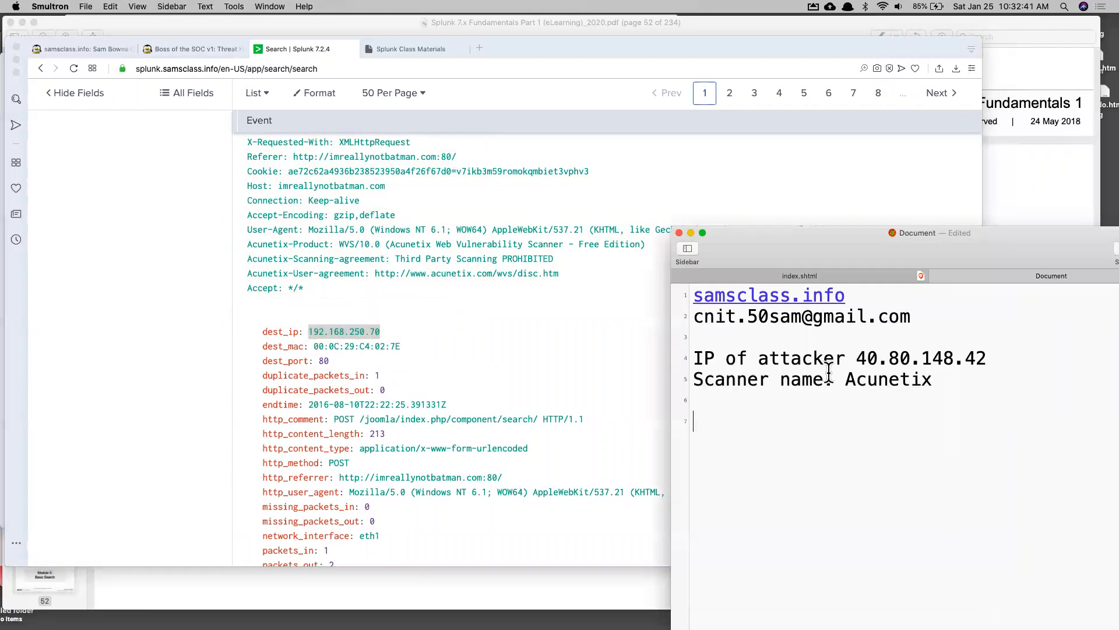
{"action": "type", "text": "Web server :"}
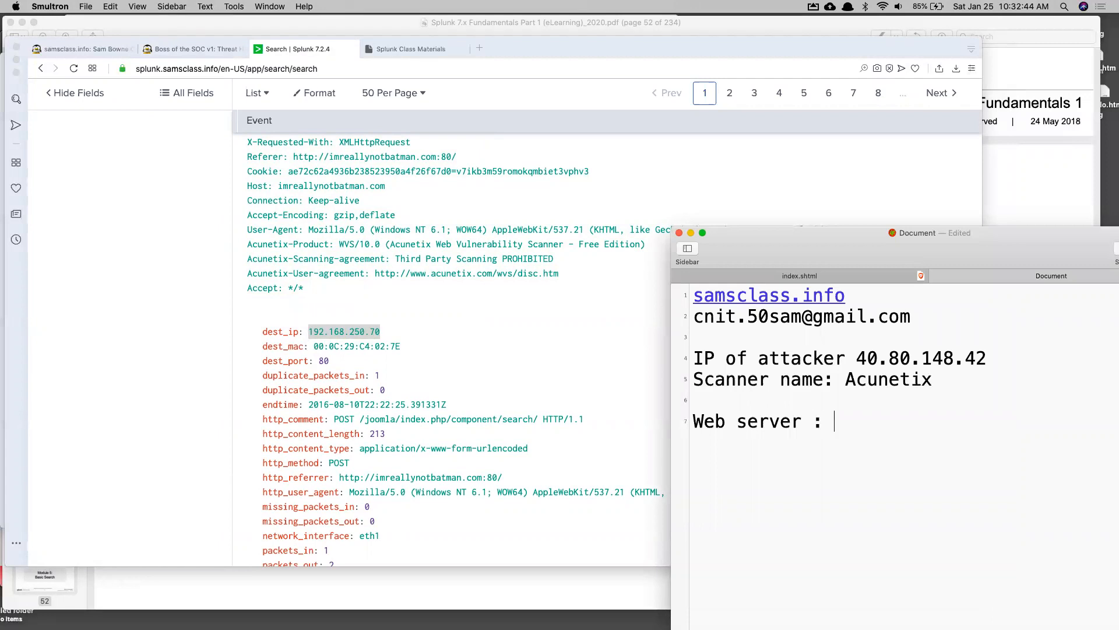
{"action": "key", "text": "super+v"}
{"action": "key", "text": "Return"}
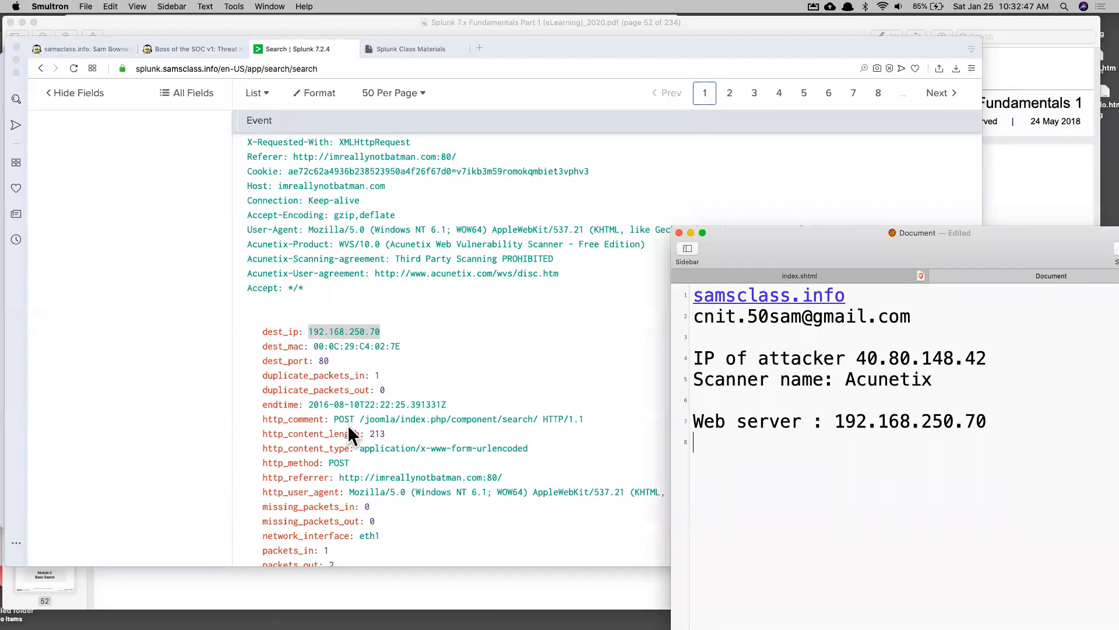
Back in Splunk, remove imreallynotbatman.com from the query and rerun it as index="botsv1" sourcetype="stream:http"
{"action": "scroll", "coordinate": [88, 362], "scroll_direction": "down", "scroll_amount": 15}
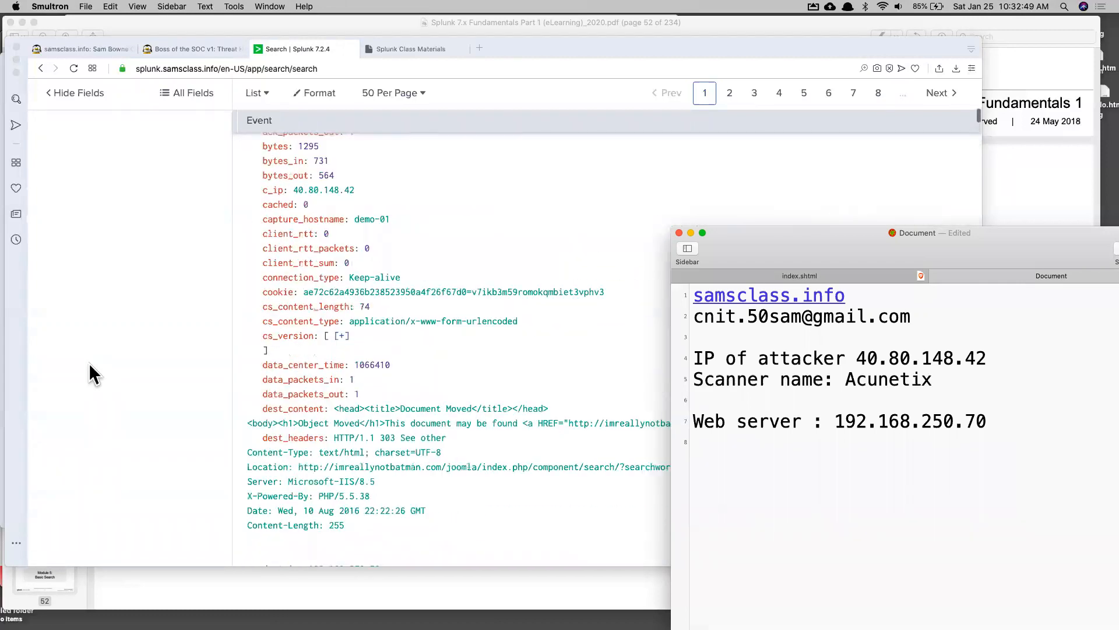
{"action": "scroll", "coordinate": [89, 362], "scroll_direction": "up", "scroll_amount": 20}
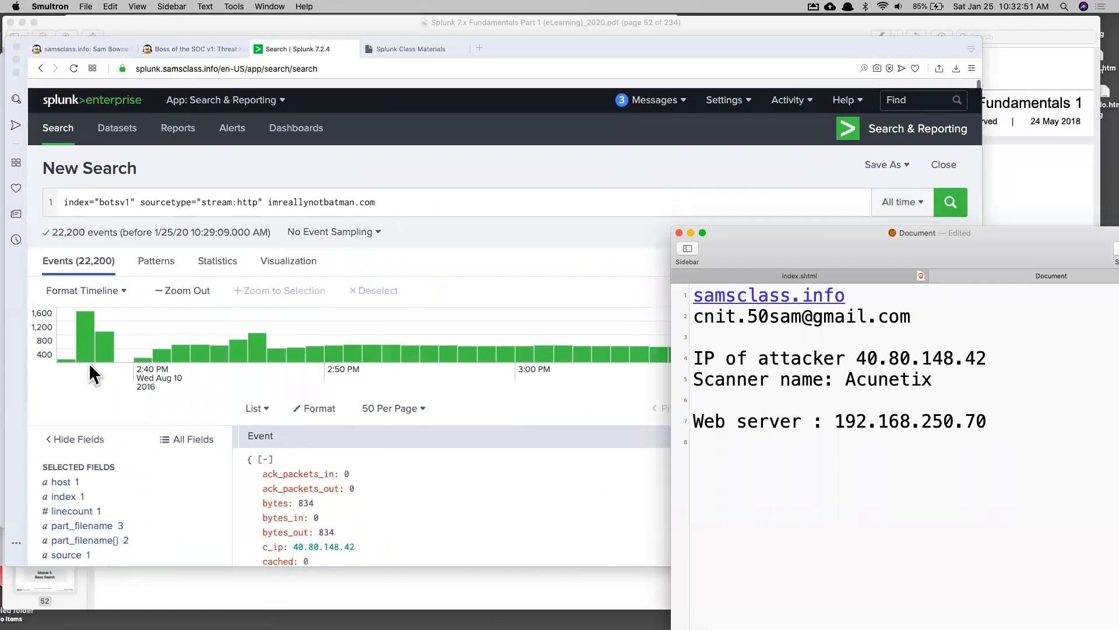
{"action": "left_click", "coordinate": [268, 192]}
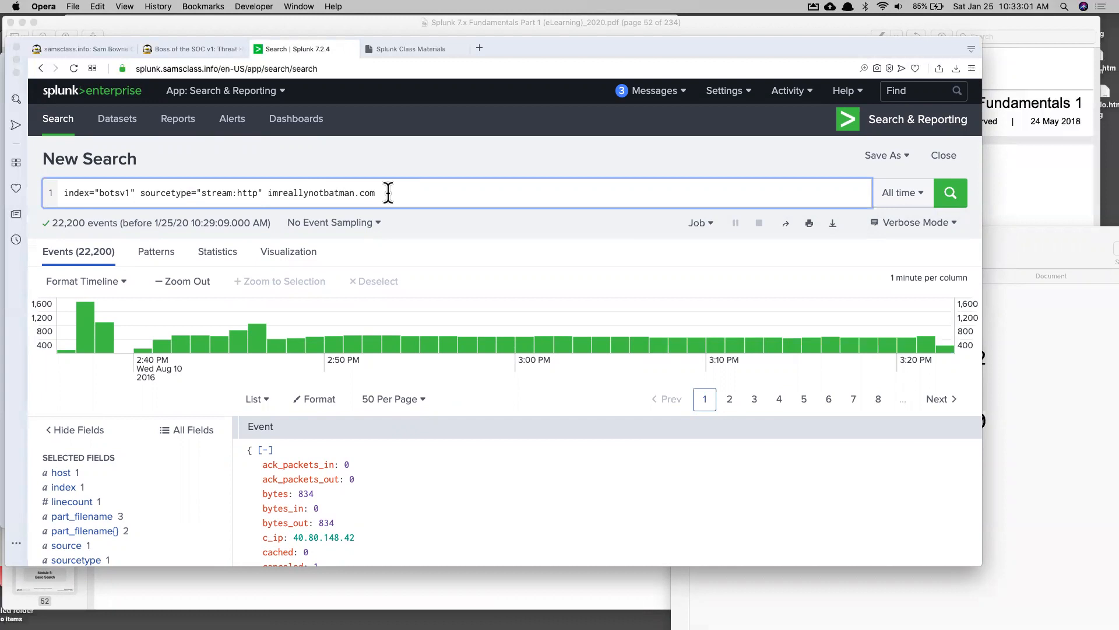
{"action": "left_click_drag", "start_coordinate": [268, 192], "coordinate": [375, 192]}
{"action": "key", "text": "BackSpace"}
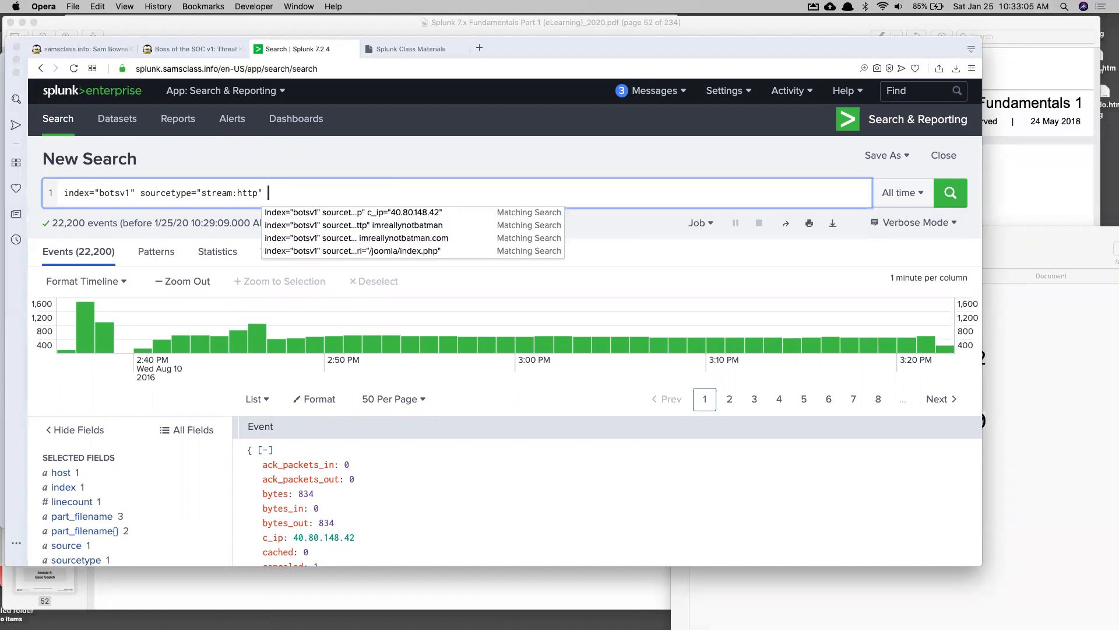
{"action": "key", "text": "BackSpace"}
{"action": "key", "text": "Return"}
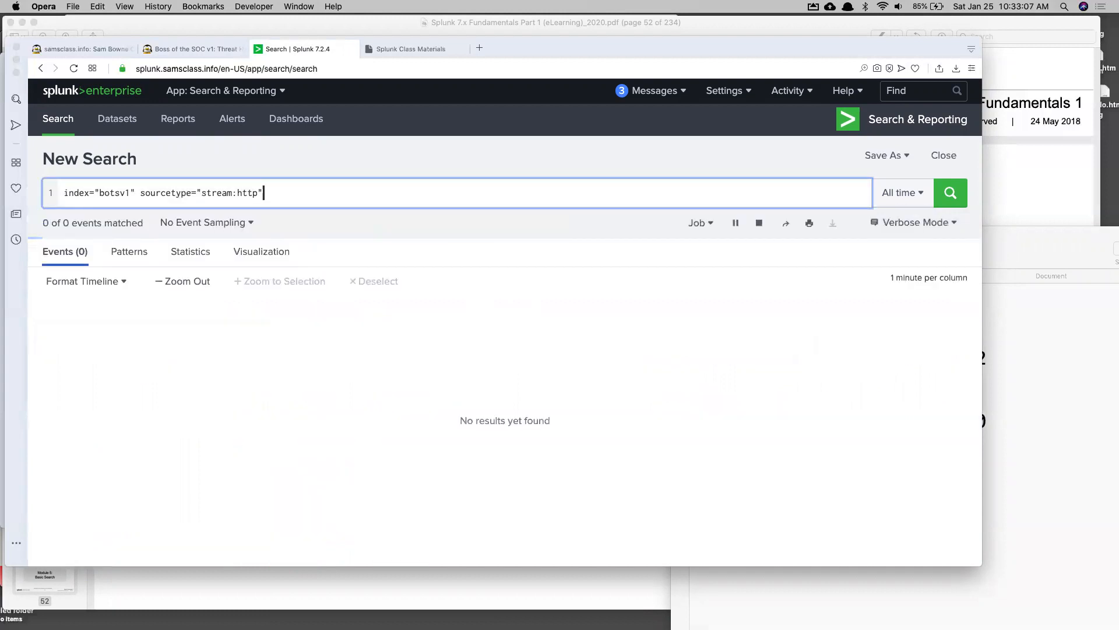
Sample the results at 1:100 and compare the listed c_ip values with the web server address in the Smultron notes
{"action": "left_click", "coordinate": [236, 223]}
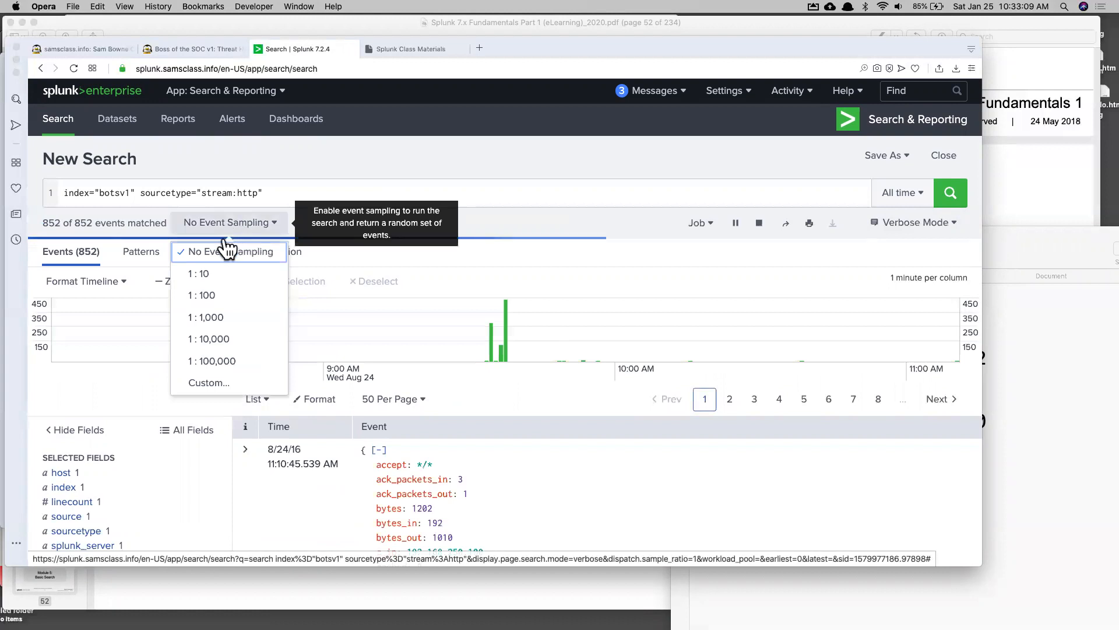
{"action": "left_click", "coordinate": [229, 299]}
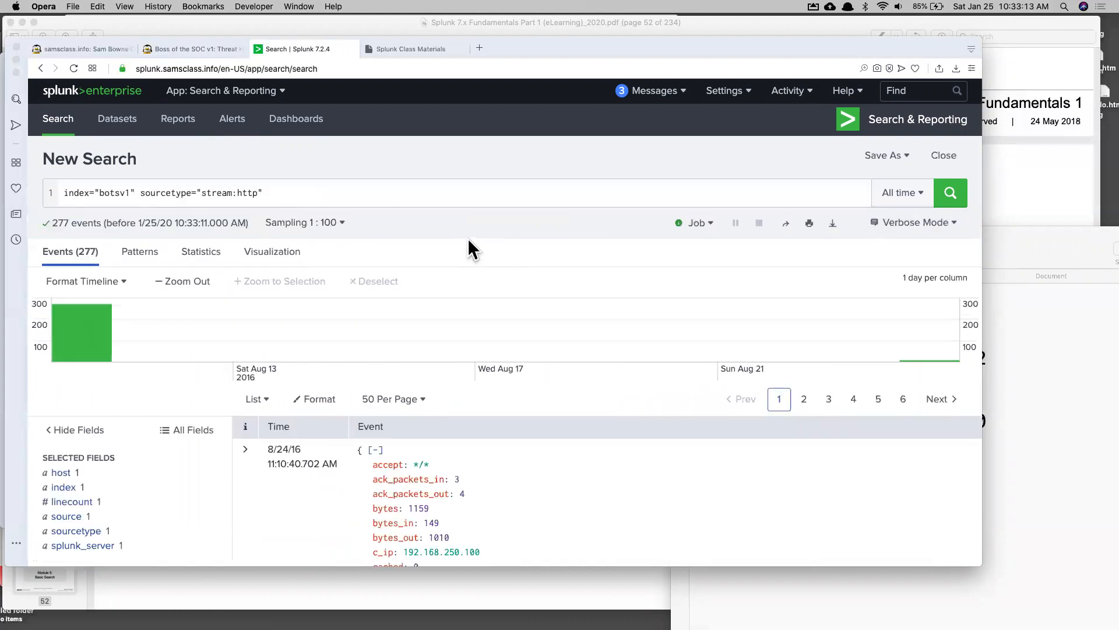
{"action": "scroll", "coordinate": [179, 324], "scroll_direction": "down", "scroll_amount": 5}
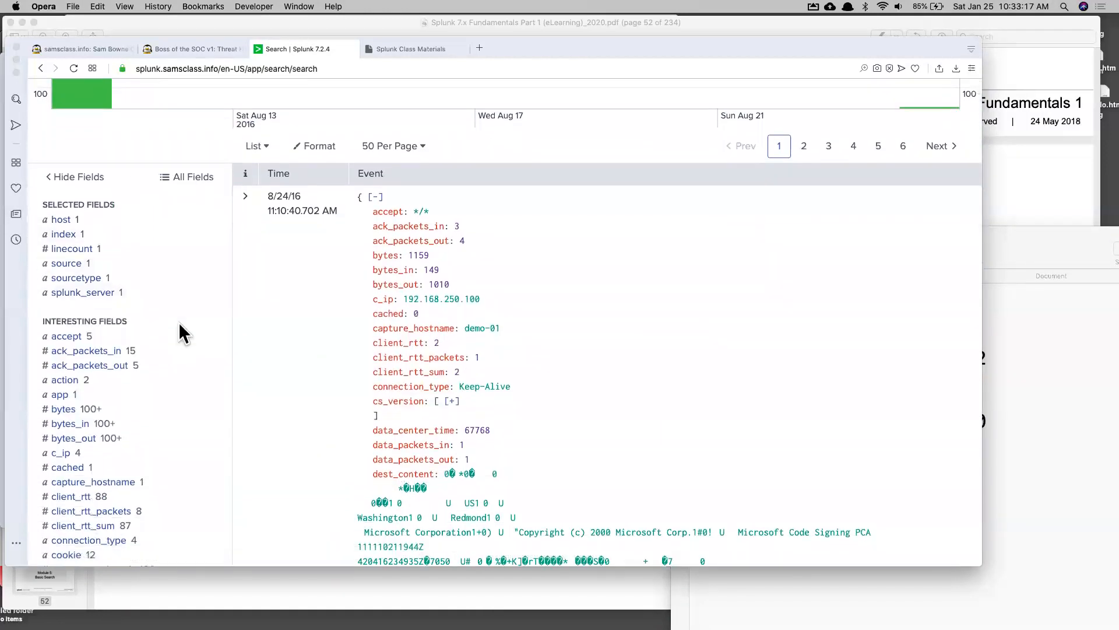
{"action": "left_click", "coordinate": [64, 456]}
{"action": "scroll", "coordinate": [235, 483], "scroll_direction": "down", "scroll_amount": 2}
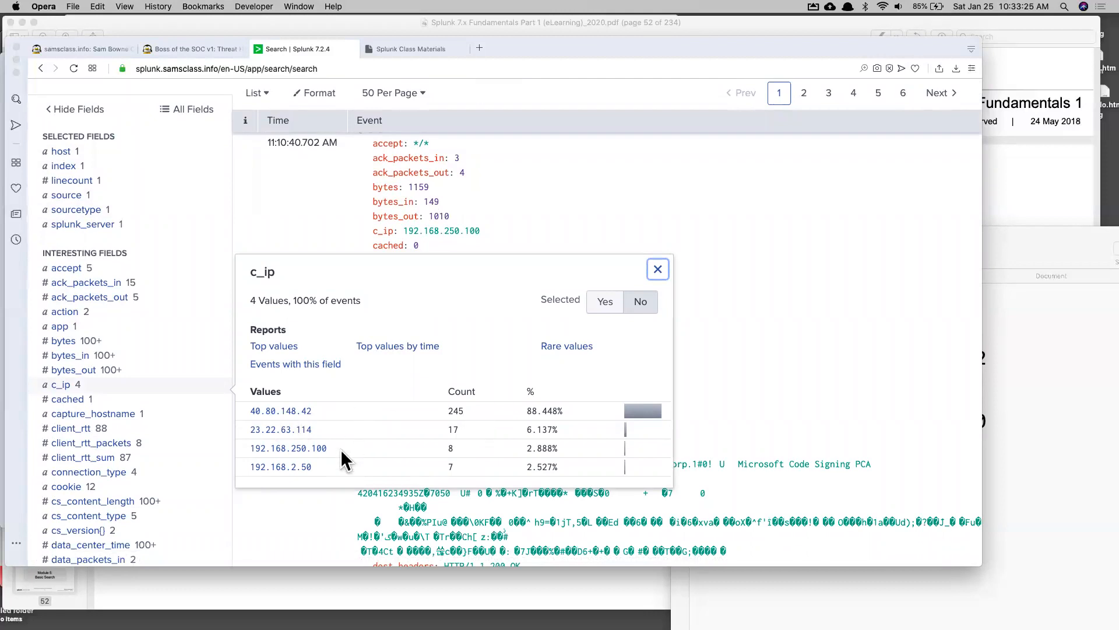
{"action": "key", "text": "super+Tab"}
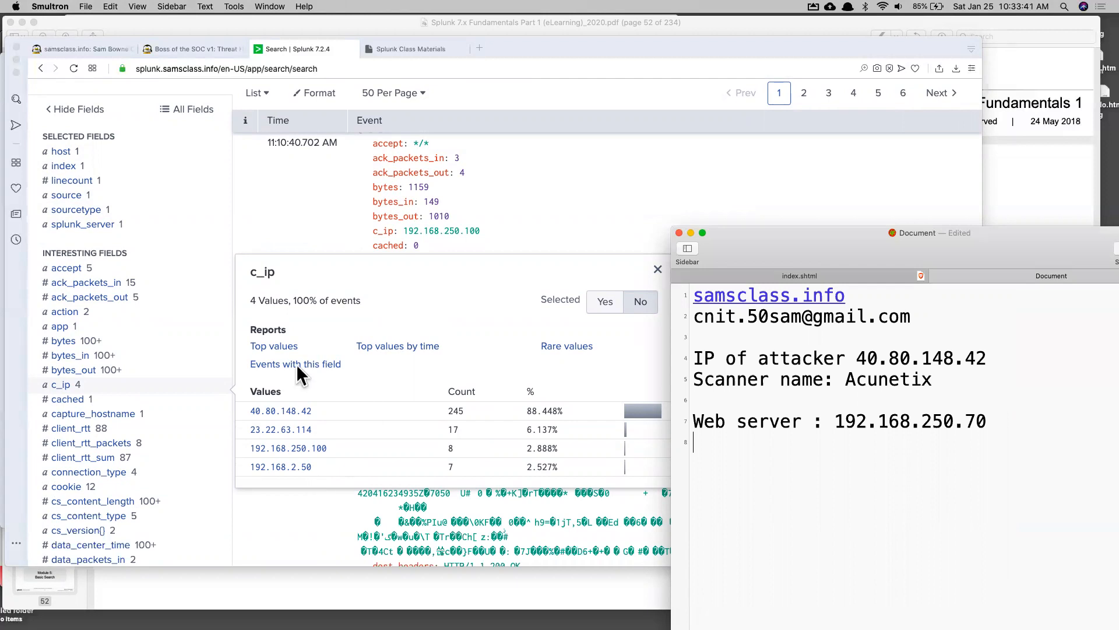
Return to the Splunk search and change the event sampling to 1:10
{"action": "left_click", "coordinate": [395, 100]}
{"action": "left_click", "coordinate": [395, 96]}
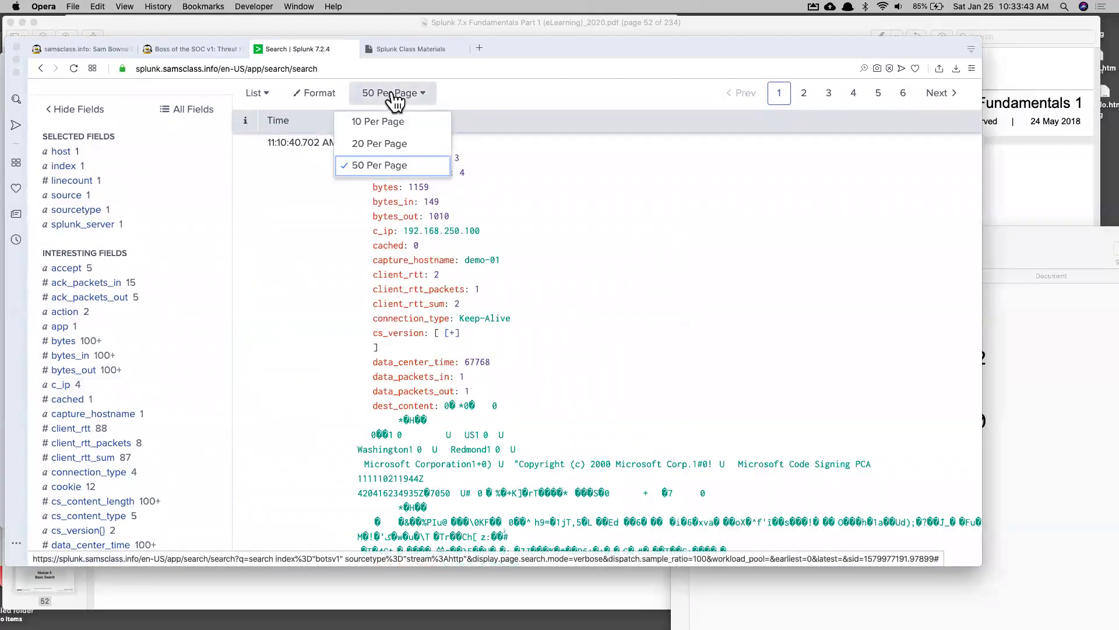
{"action": "scroll", "coordinate": [395, 102], "scroll_direction": "up", "scroll_amount": 10}
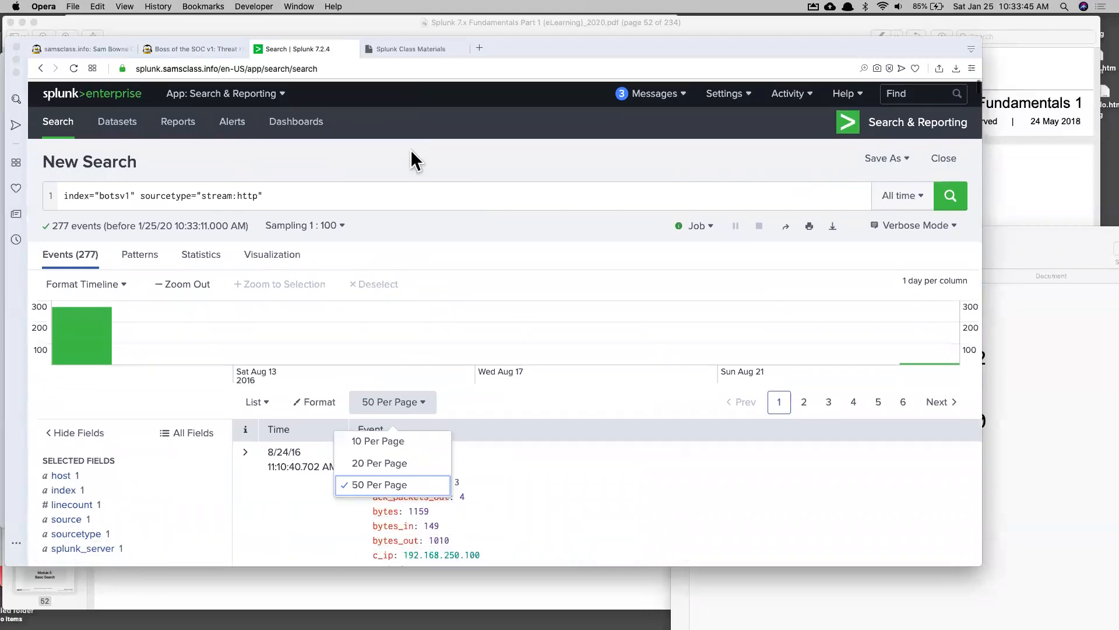
{"action": "left_click", "coordinate": [307, 223]}
{"action": "left_click", "coordinate": [271, 274]}
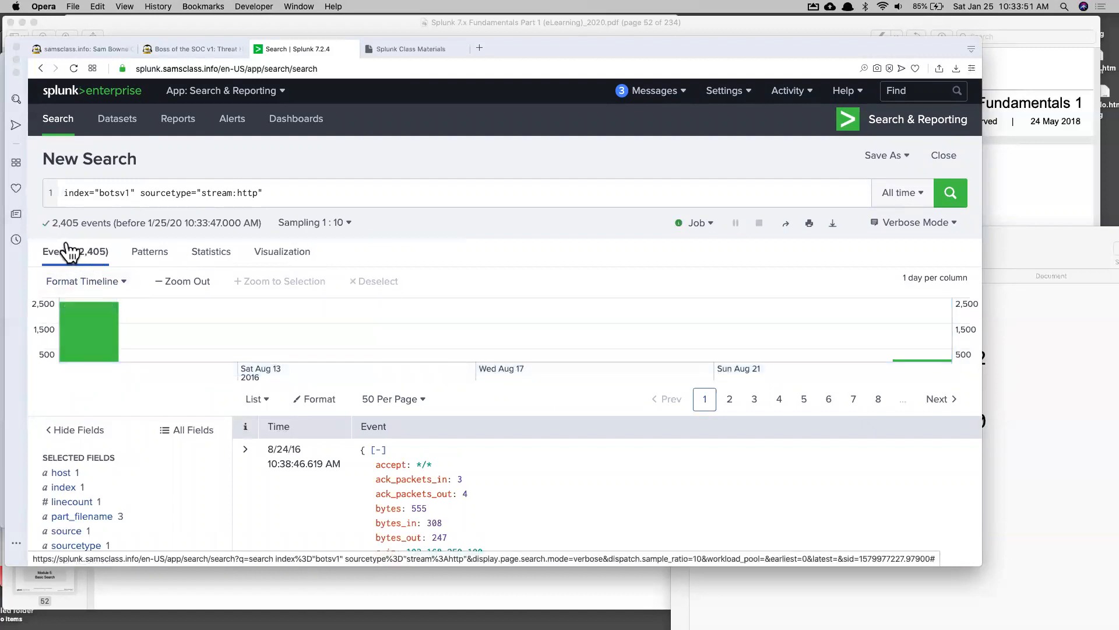
List the c_ip field's values, check them against the notes, and filter the search to c_ip="192.168.250.70"
{"action": "scroll", "coordinate": [88, 244], "scroll_direction": "down", "scroll_amount": 10}
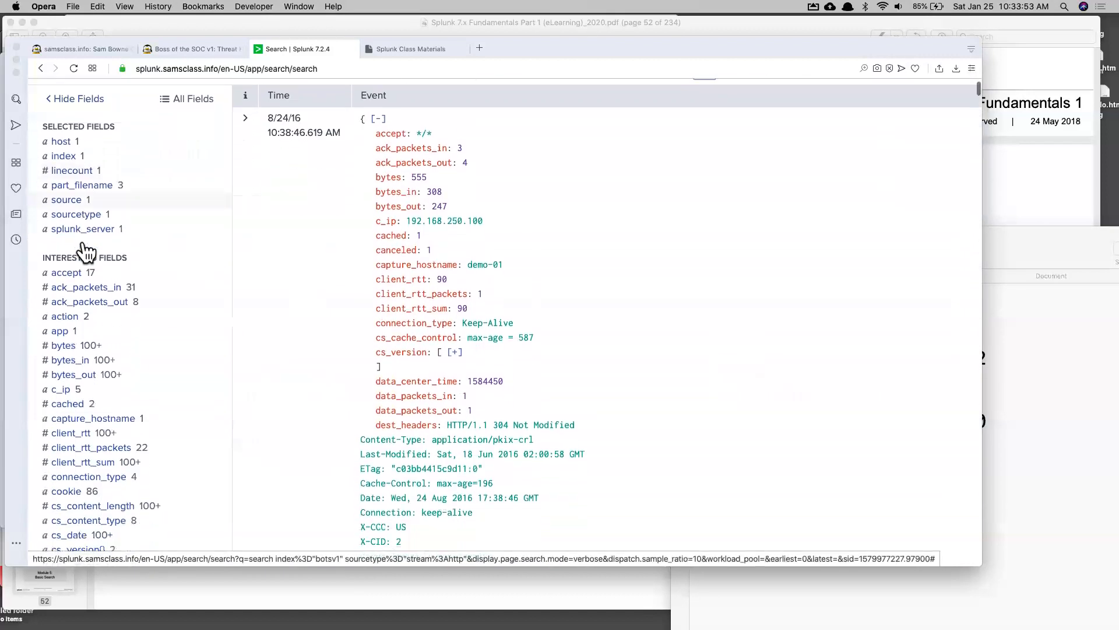
{"action": "left_click", "coordinate": [65, 217]}
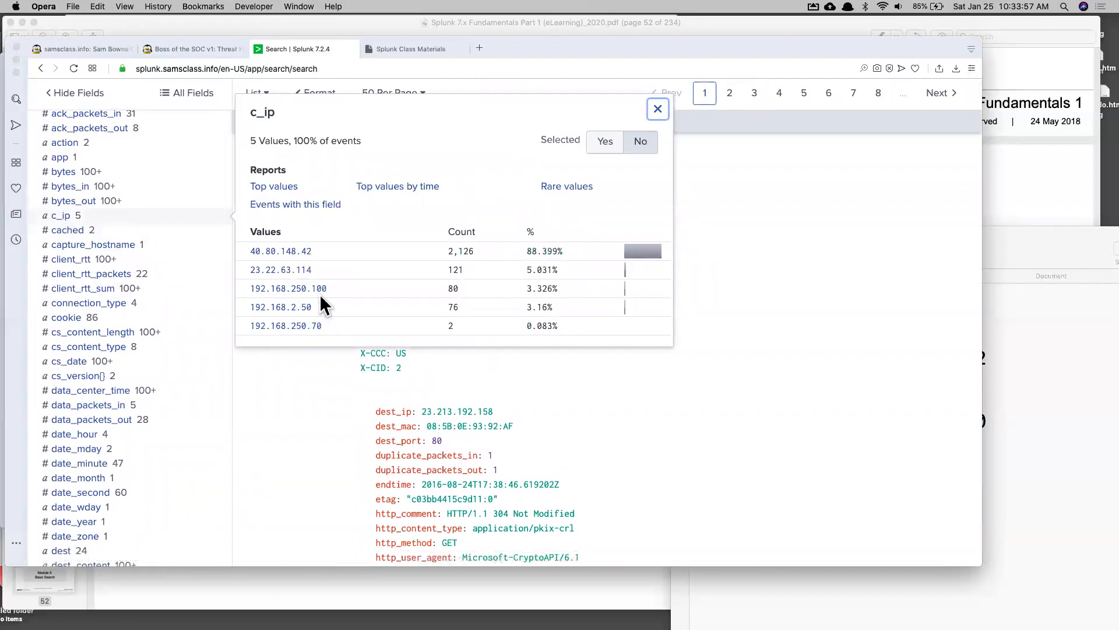
{"action": "key", "text": "super+Tab"}
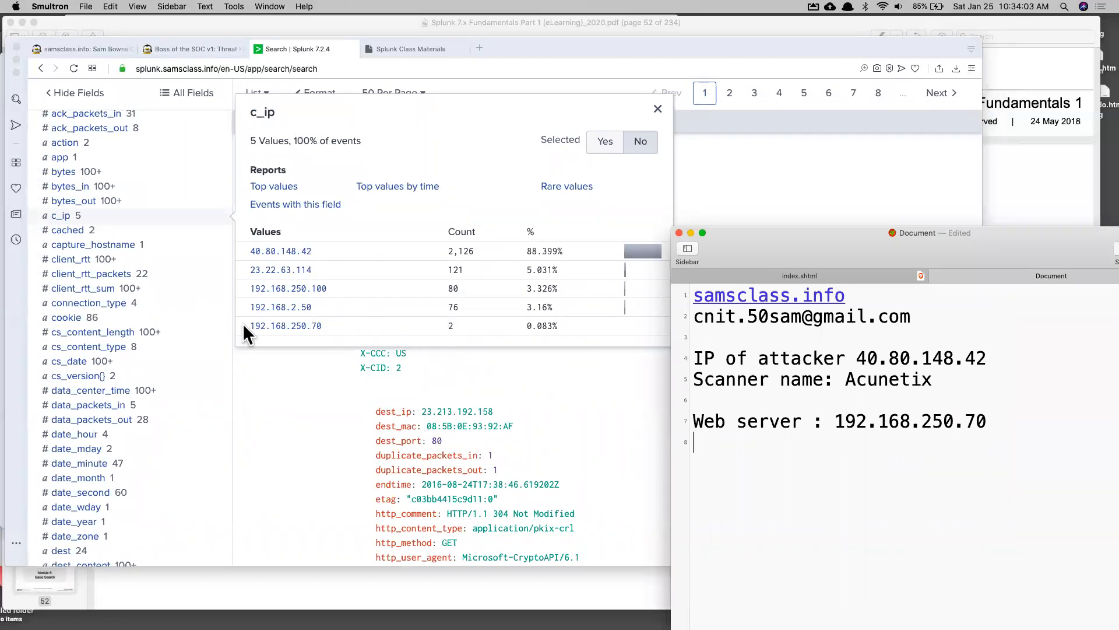
{"action": "left_click", "coordinate": [288, 323]}
{"action": "left_click", "coordinate": [288, 323]}
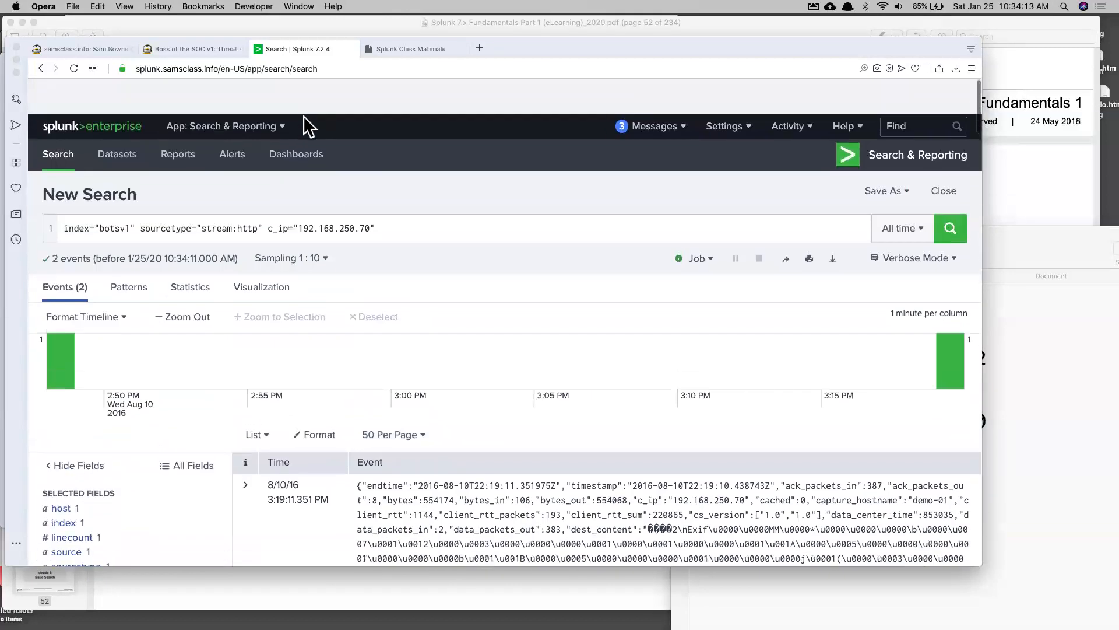
Turn off event sampling for the filtered search and look through the web server's client events and their fields
{"action": "scroll", "coordinate": [315, 128], "scroll_direction": "down", "scroll_amount": 3}
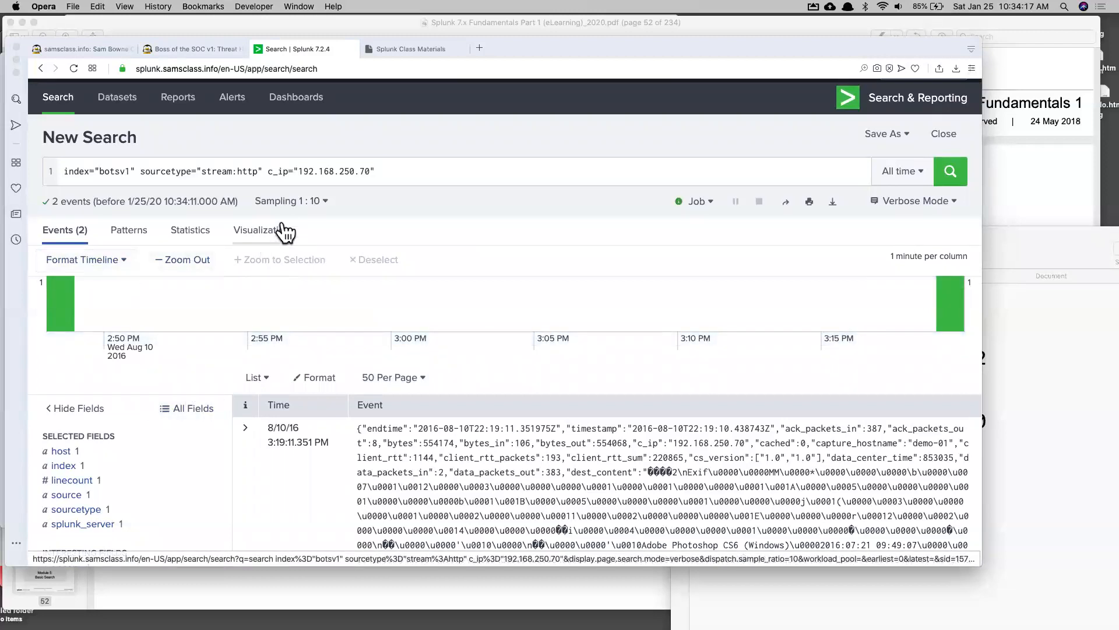
{"action": "left_click", "coordinate": [291, 200]}
{"action": "left_click", "coordinate": [278, 228]}
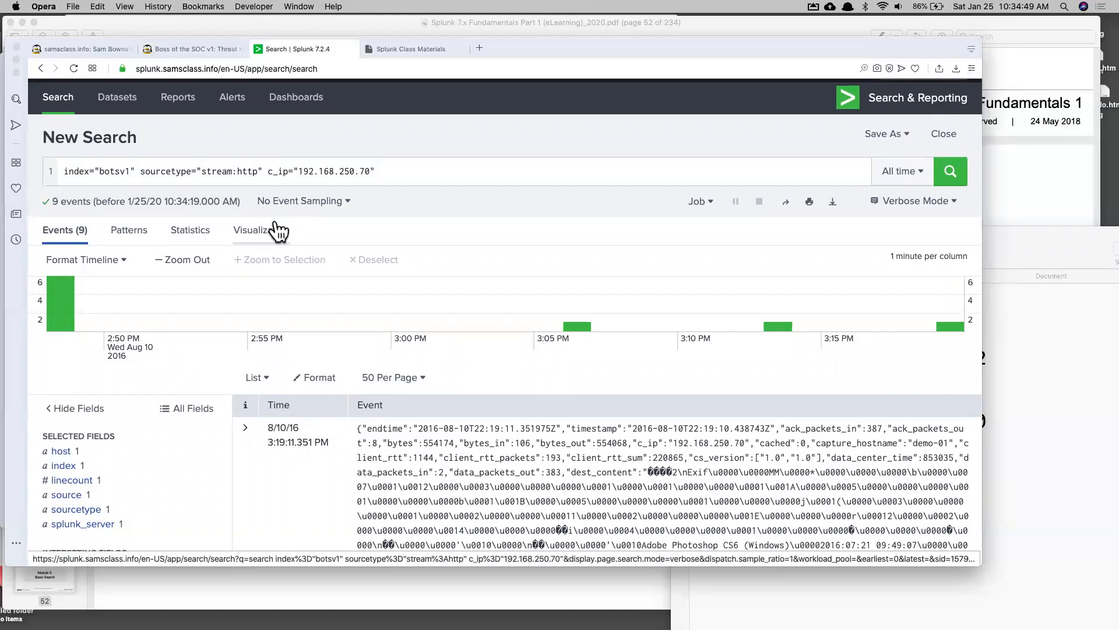
{"action": "scroll", "coordinate": [311, 387], "scroll_direction": "down", "scroll_amount": 5}
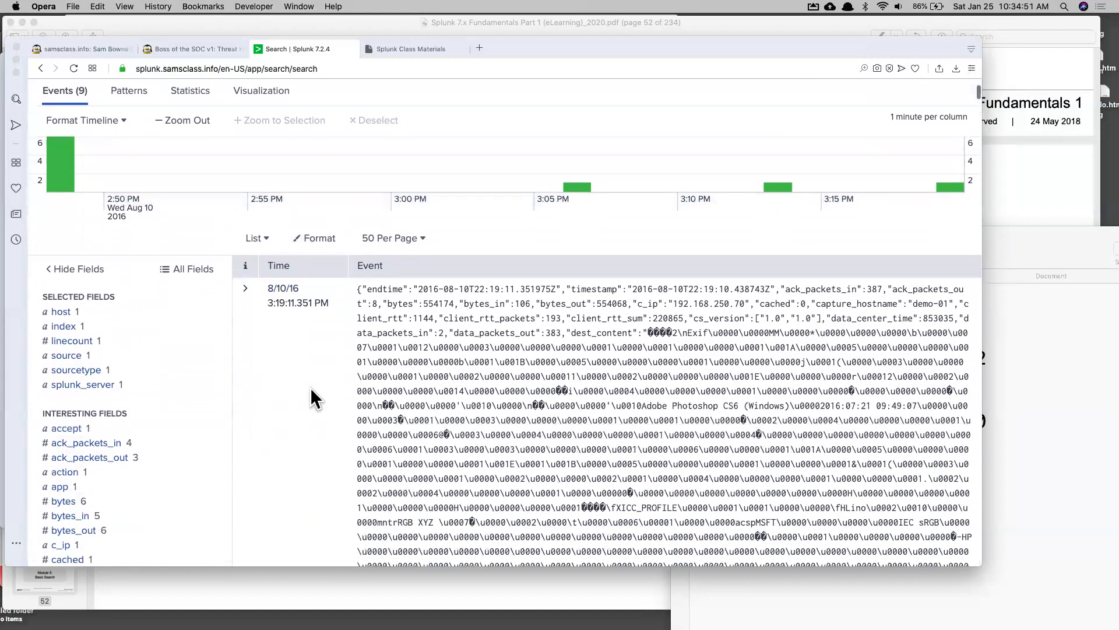
{"action": "scroll", "coordinate": [311, 388], "scroll_direction": "down", "scroll_amount": 7}
{"action": "scroll", "coordinate": [310, 389], "scroll_direction": "down", "scroll_amount": 15}
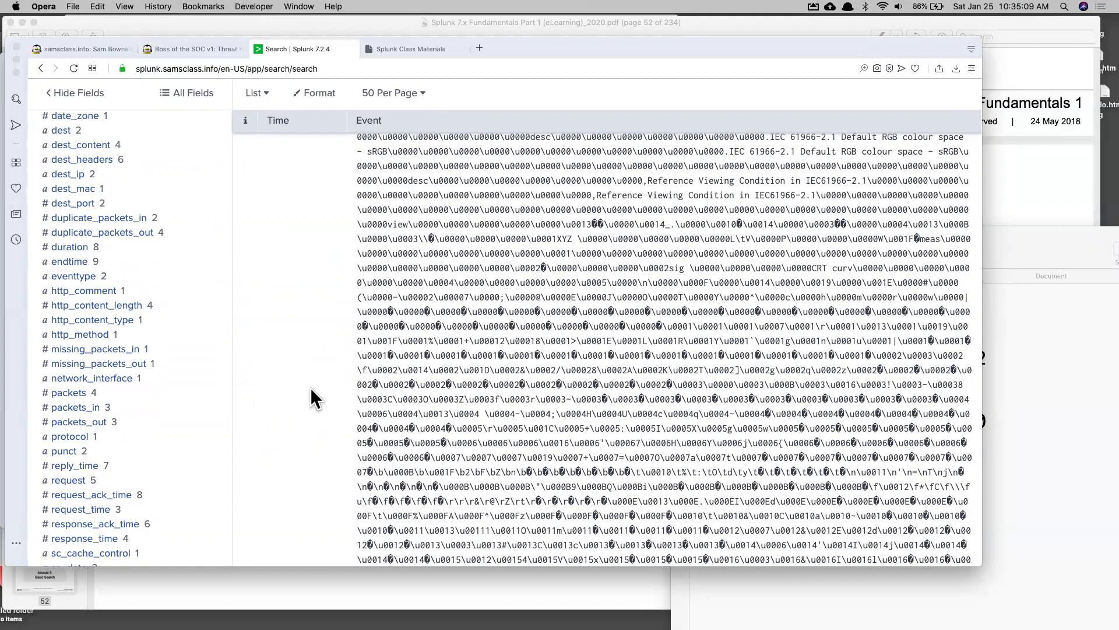
Review the project page's Level 1 challenges and earlier instructions, glancing at the samsclass.info home page before returning to the project's beginning
{"action": "left_click", "coordinate": [207, 52]}
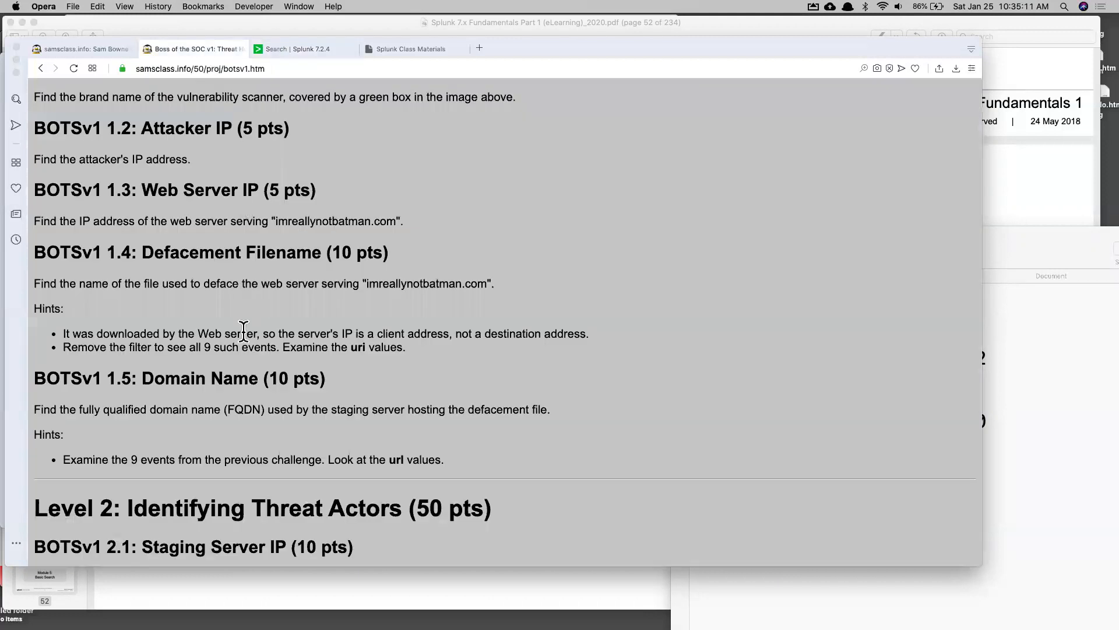
{"action": "scroll", "coordinate": [244, 330], "scroll_direction": "down", "scroll_amount": 3}
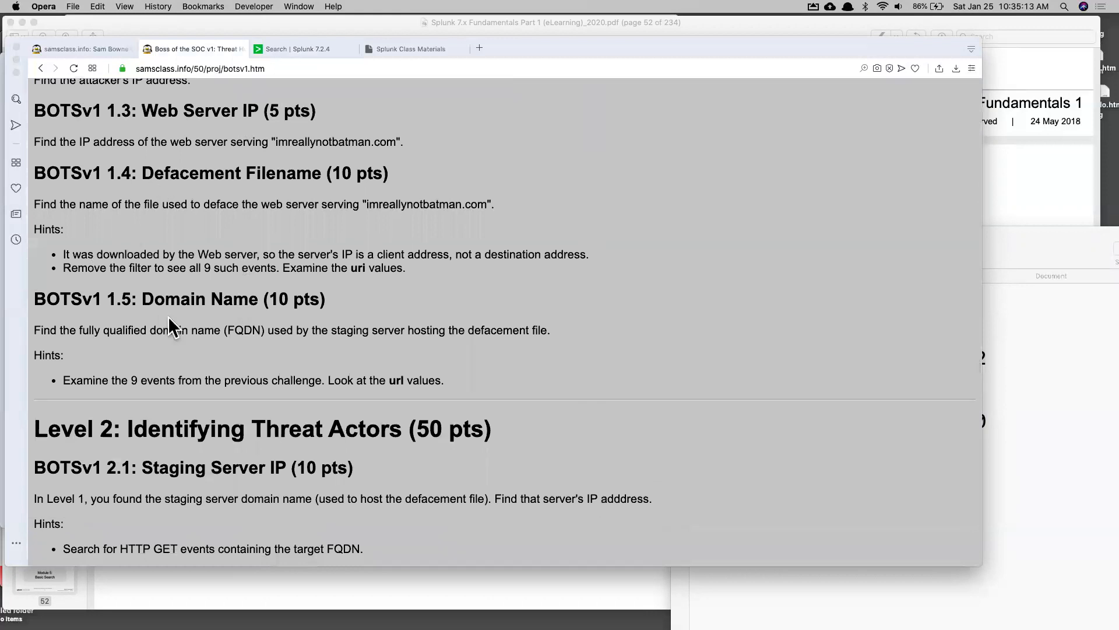
{"action": "scroll", "coordinate": [168, 316], "scroll_direction": "up", "scroll_amount": 20}
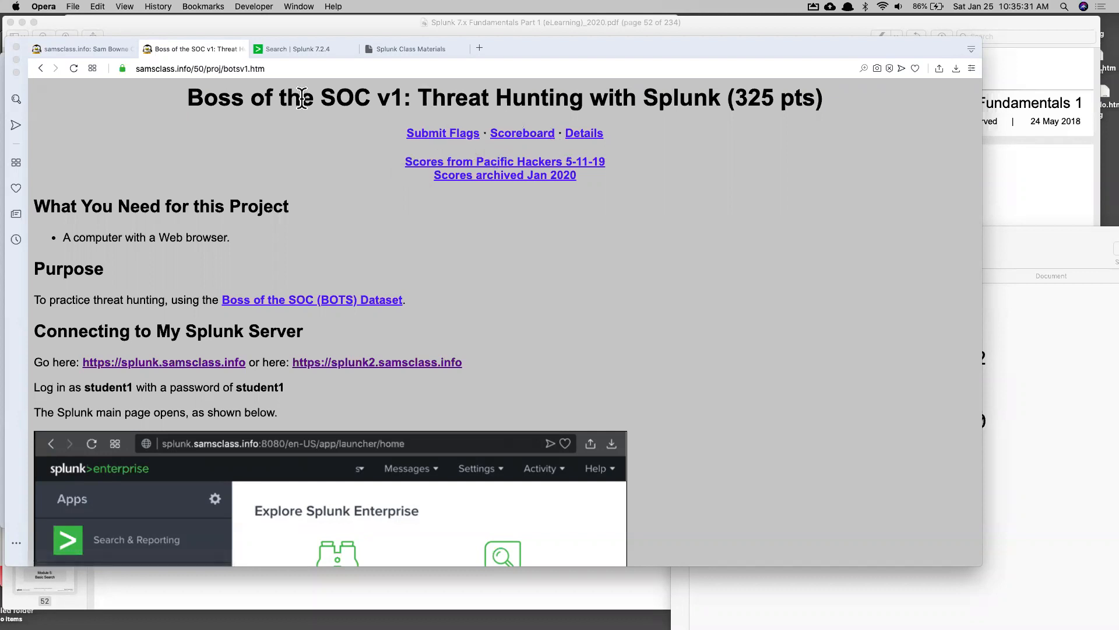
{"action": "scroll", "coordinate": [300, 105], "scroll_direction": "down", "scroll_amount": 15}
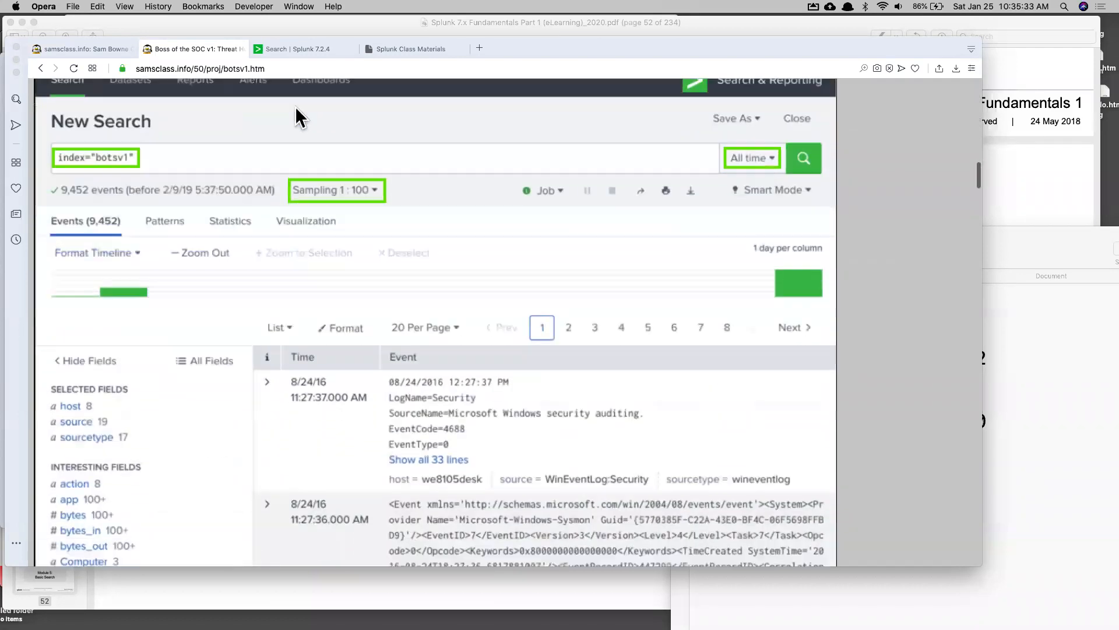
{"action": "scroll", "coordinate": [295, 108], "scroll_direction": "down", "scroll_amount": 20}
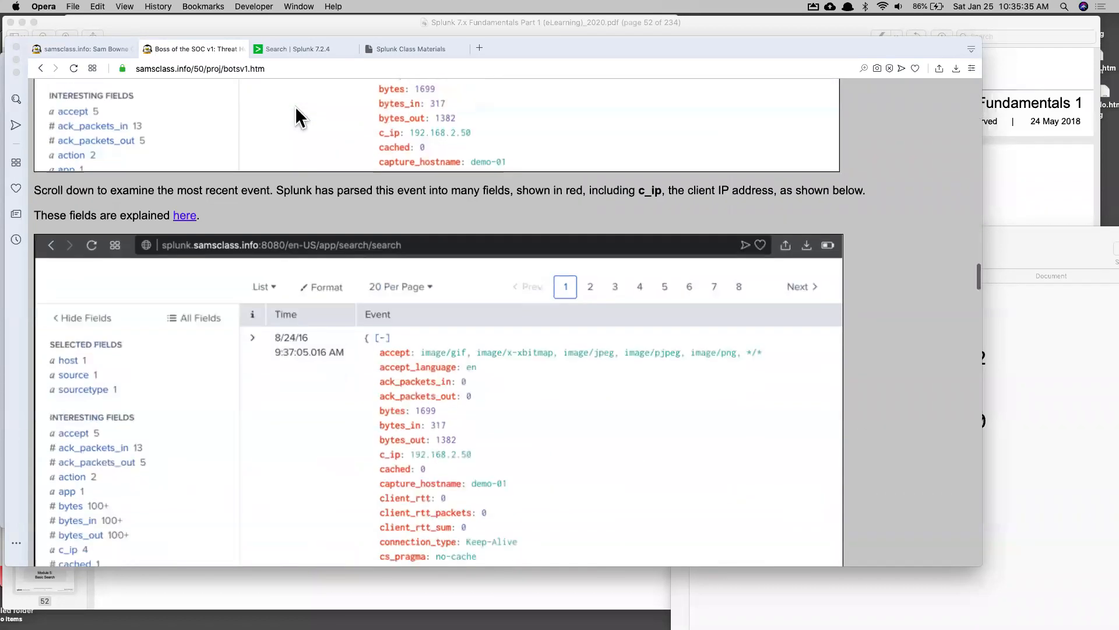
{"action": "scroll", "coordinate": [295, 106], "scroll_direction": "down", "scroll_amount": 20}
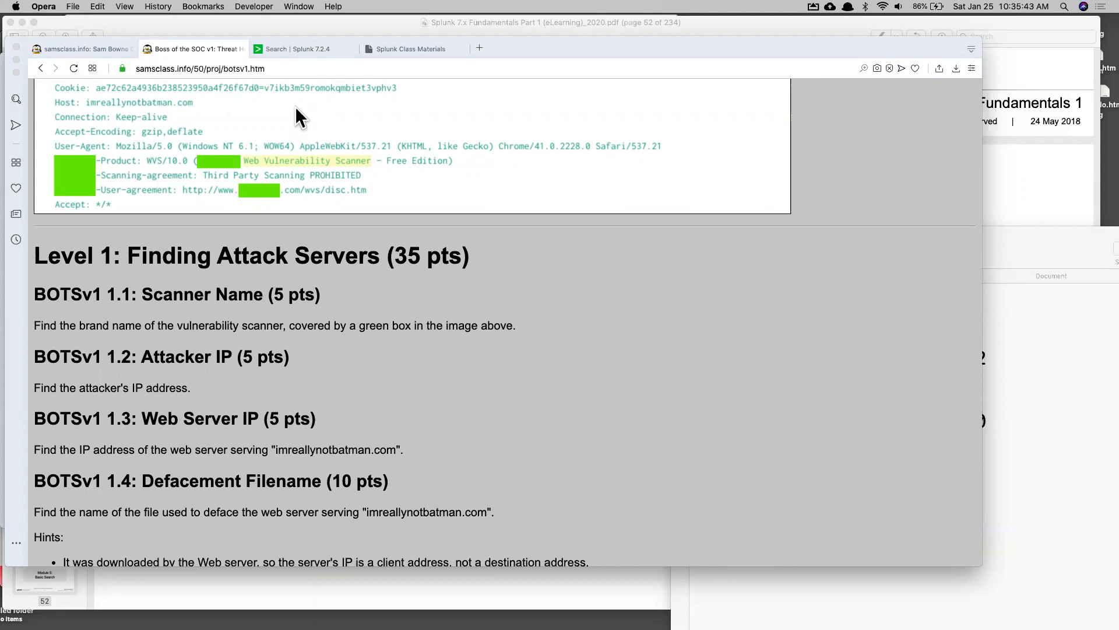
{"action": "left_click", "coordinate": [82, 49]}
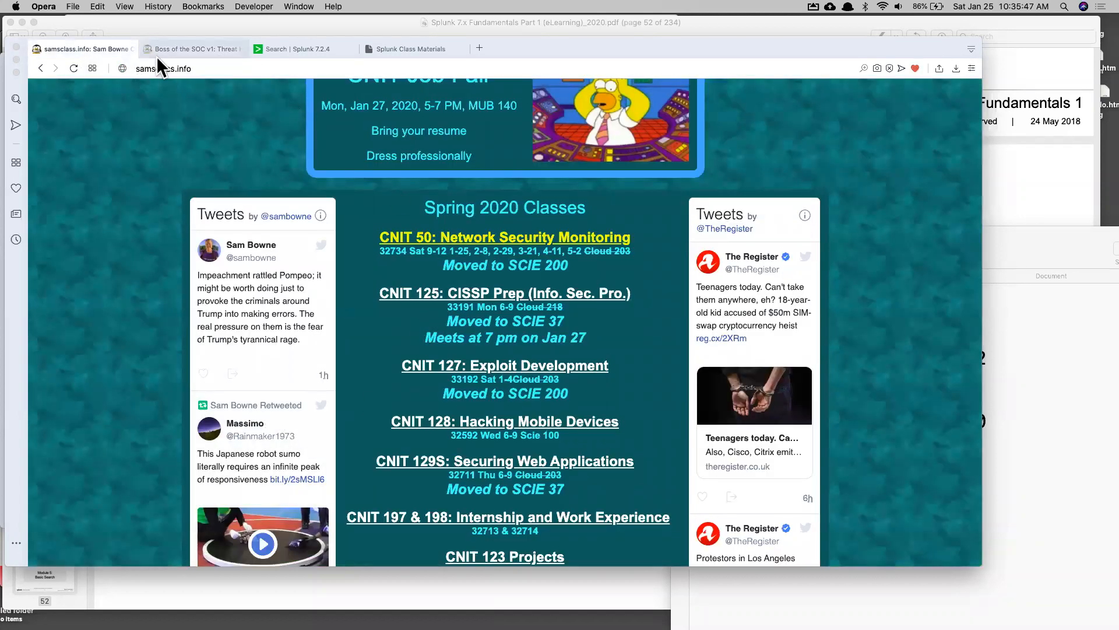
{"action": "left_click", "coordinate": [180, 46]}
{"action": "scroll", "coordinate": [571, 204], "scroll_direction": "up", "scroll_amount": 10}
{"action": "scroll", "coordinate": [572, 201], "scroll_direction": "up", "scroll_amount": 15}
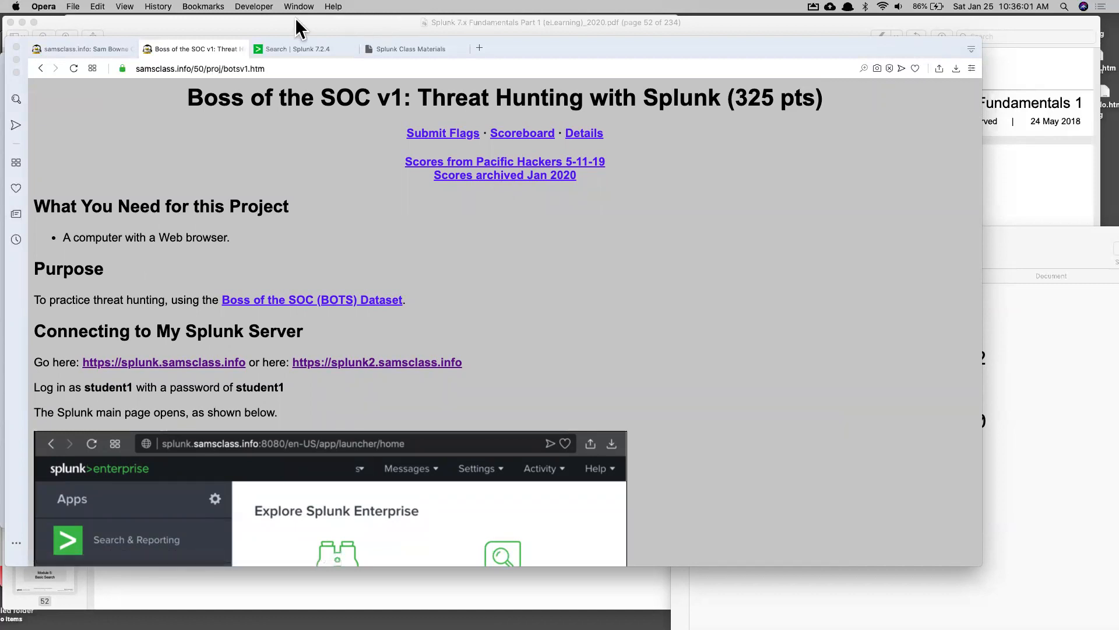
{"action": "key", "text": "super+Tab"}
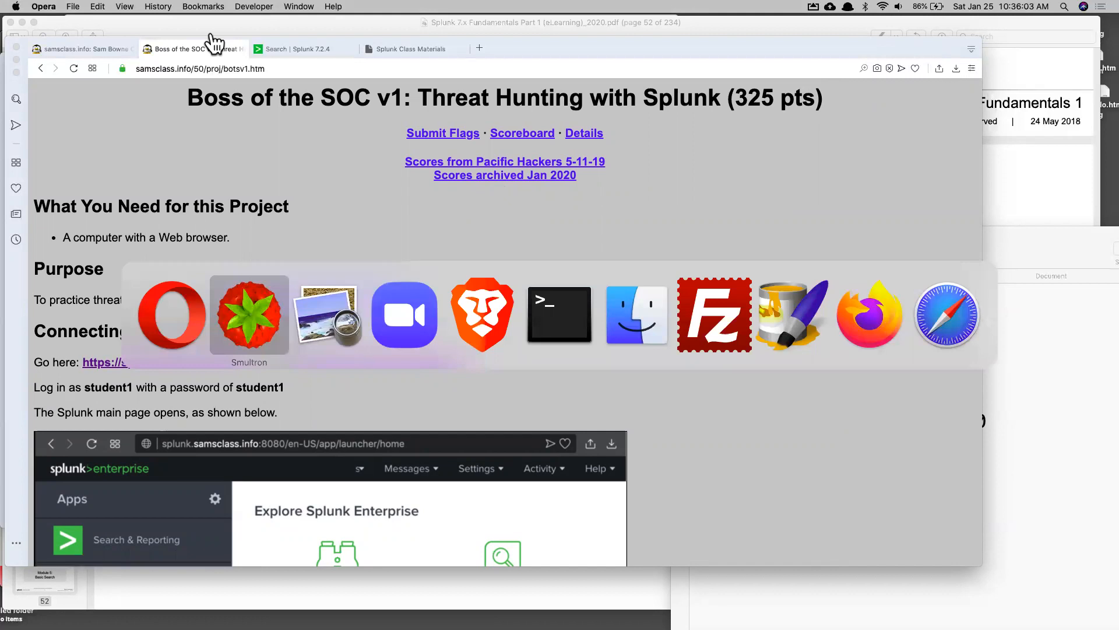
{"action": "key", "text": "super+Tab"}
{"action": "key", "text": "super+Tab"}
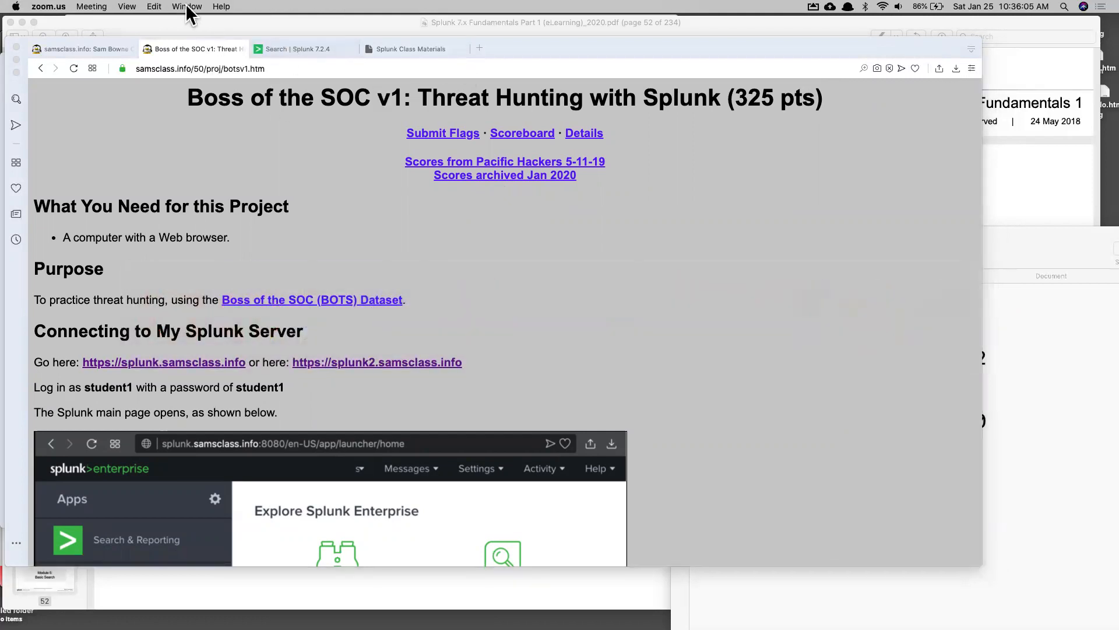
{"action": "key", "text": "super+Tab"}
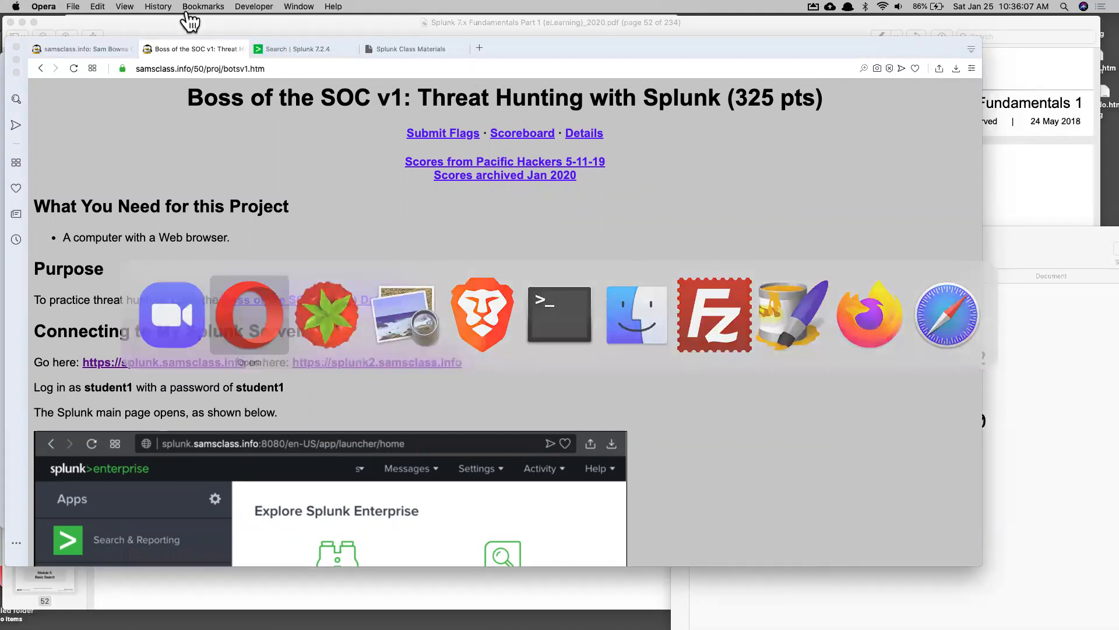